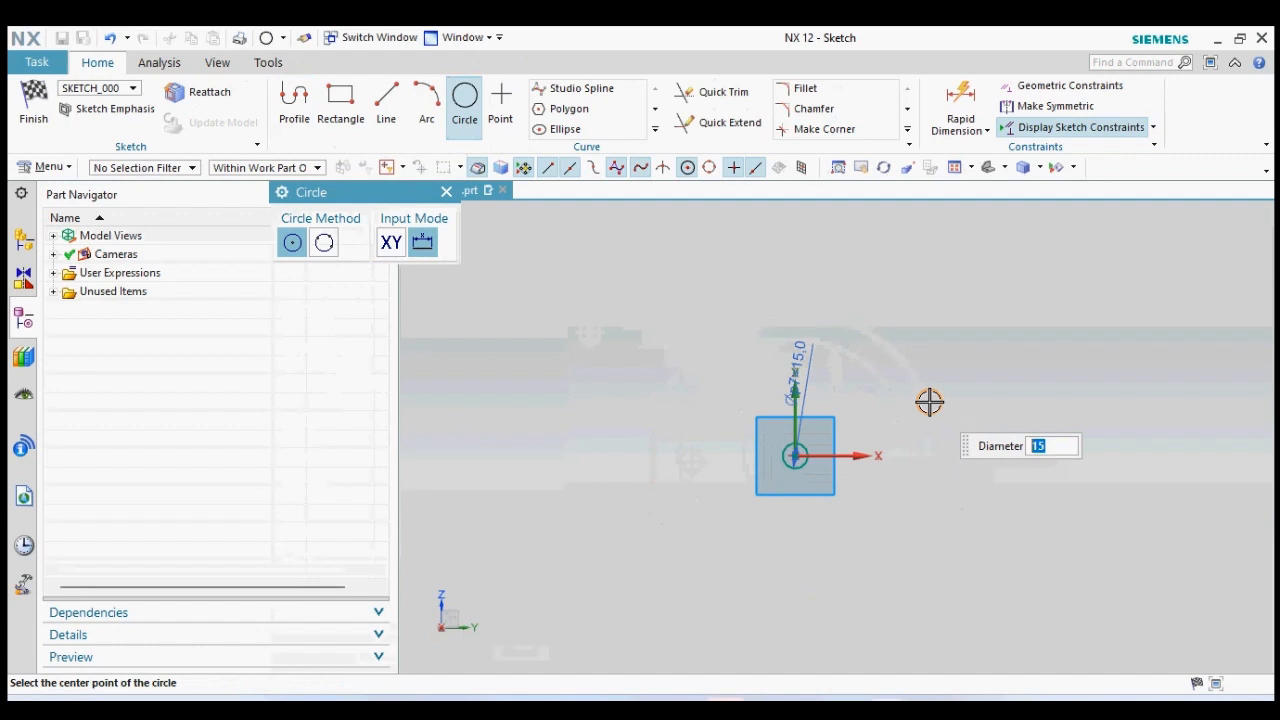
- Undo the 15 mm circle and draw a 30 mm diameter circle centred on the sketch origin instead
click(446, 191)
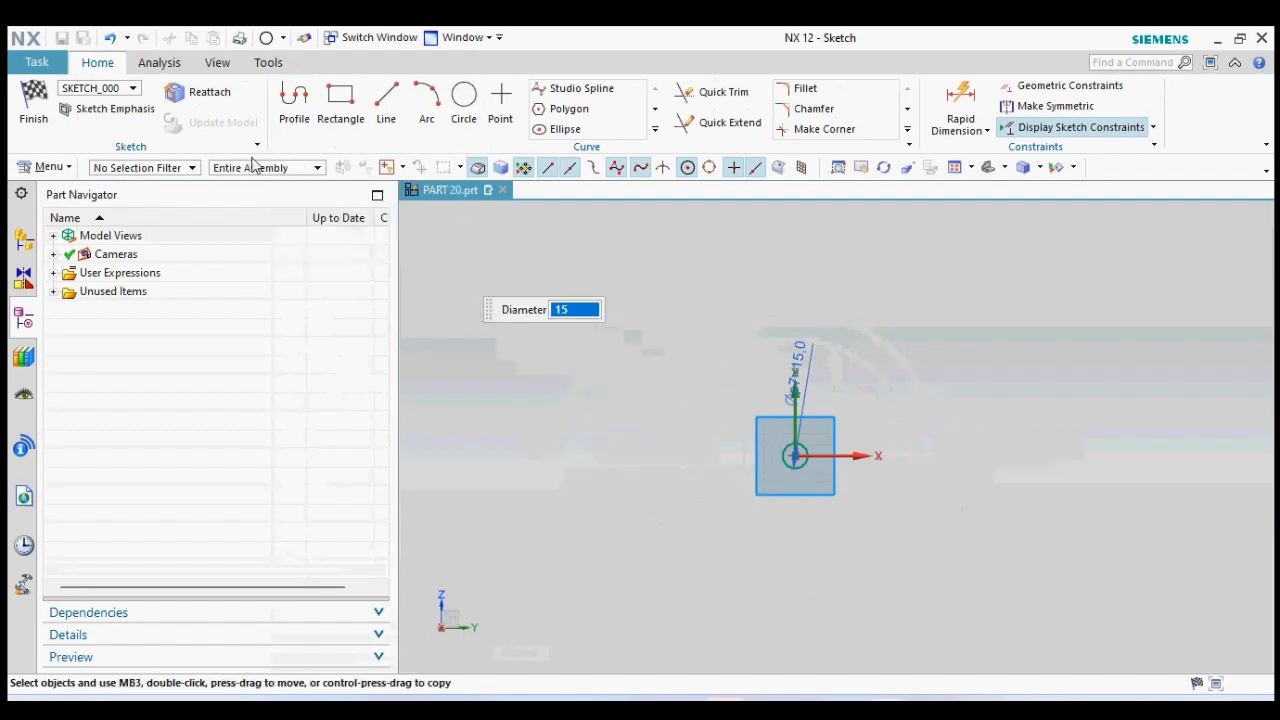
click(464, 100)
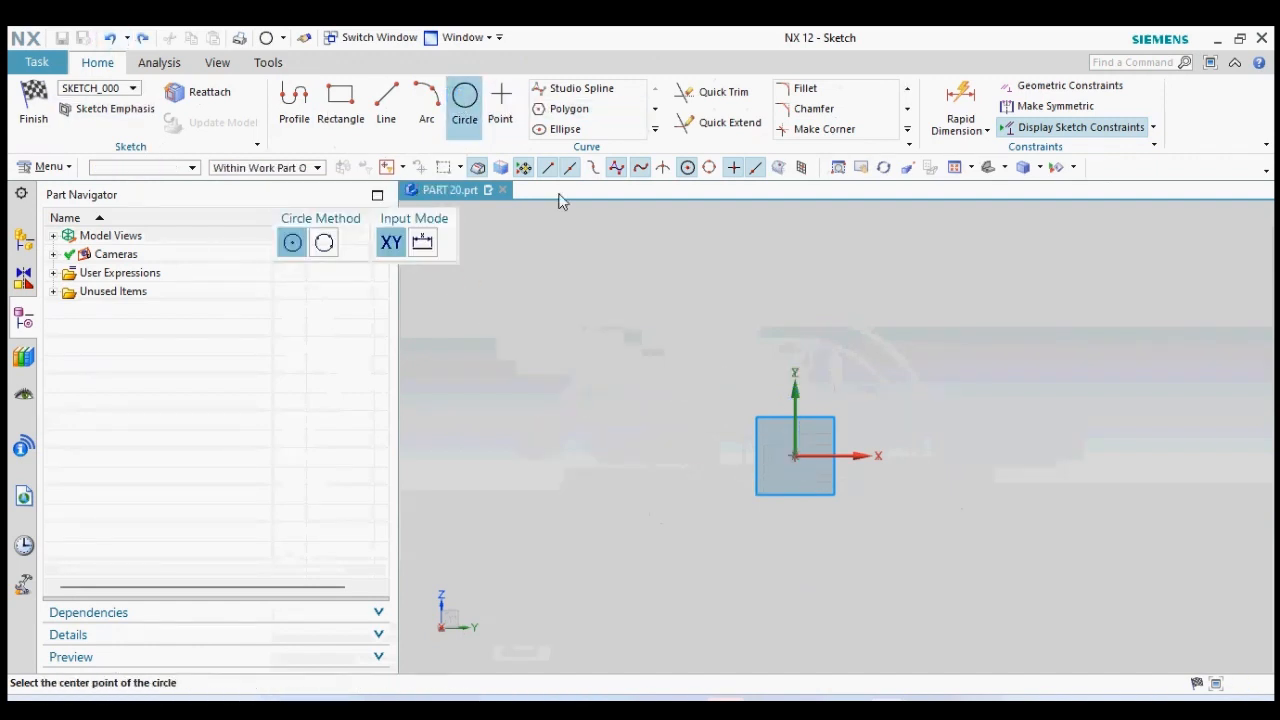
click(793, 458)
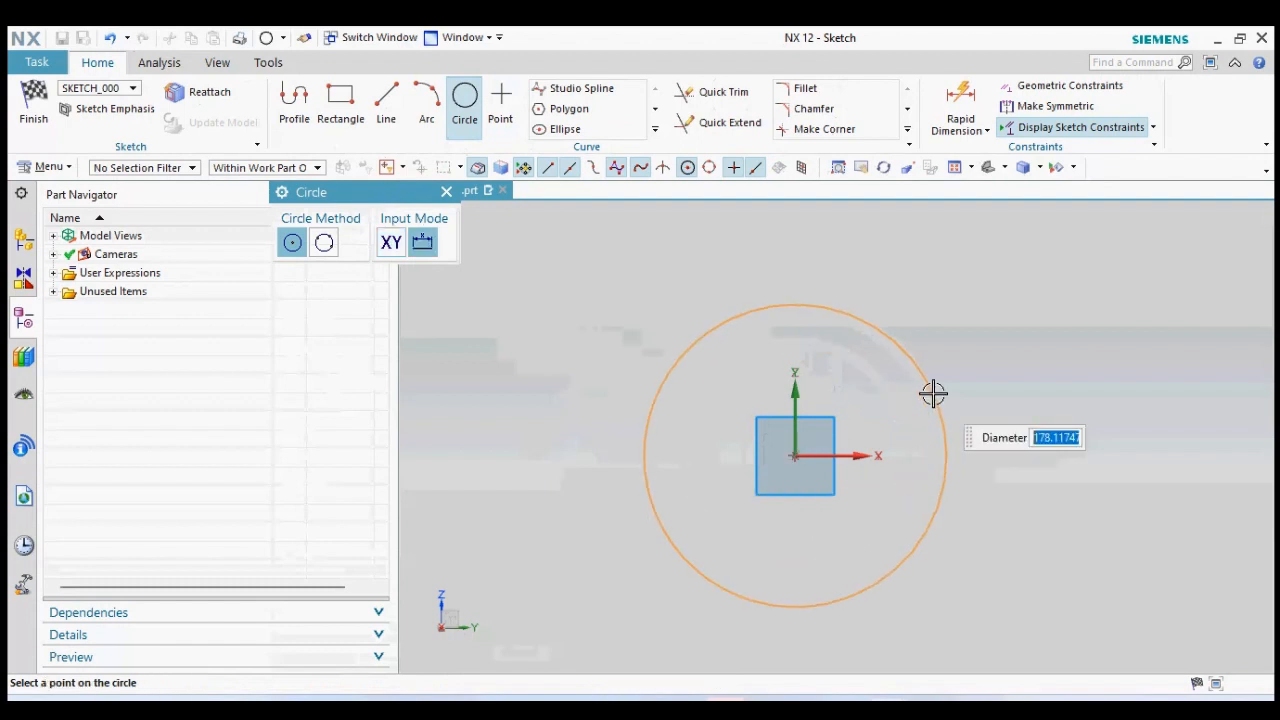
key(Return)
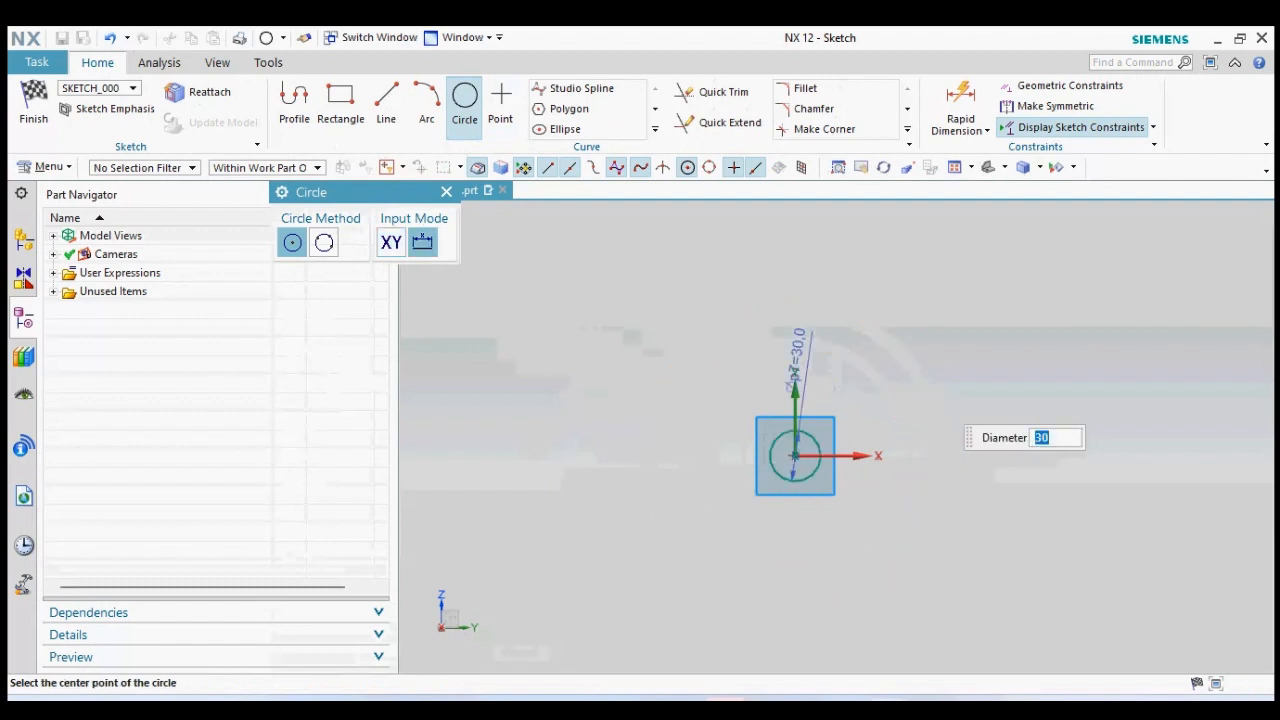
click(446, 191)
- Draw a 70 mm horizontal line from the circle's centre in the negative X direction at 180 degrees
click(386, 100)
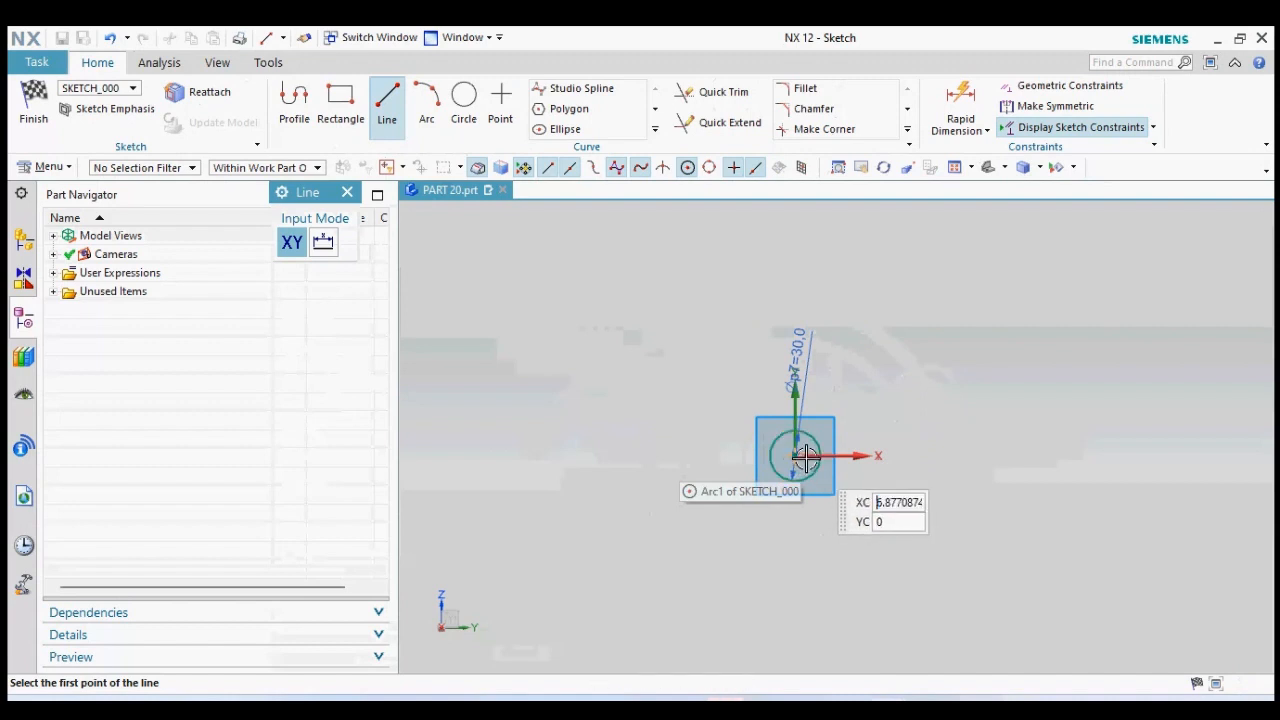
click(796, 457)
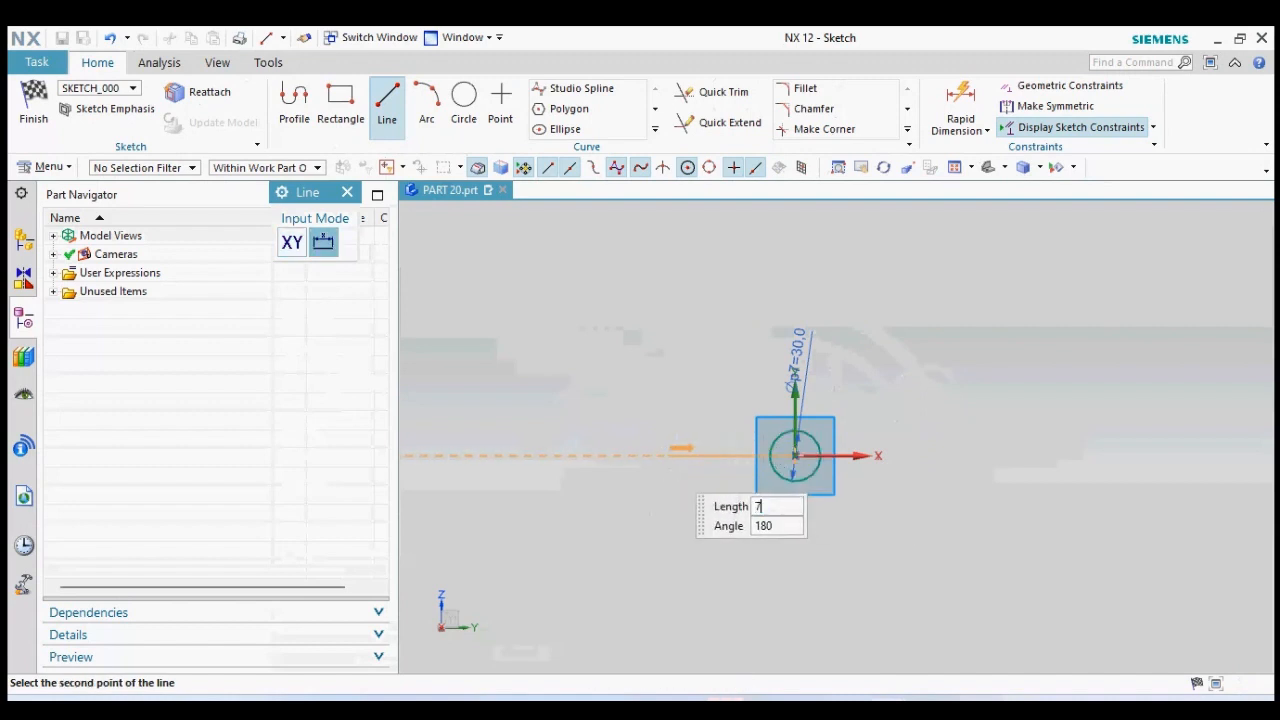
key(Return)
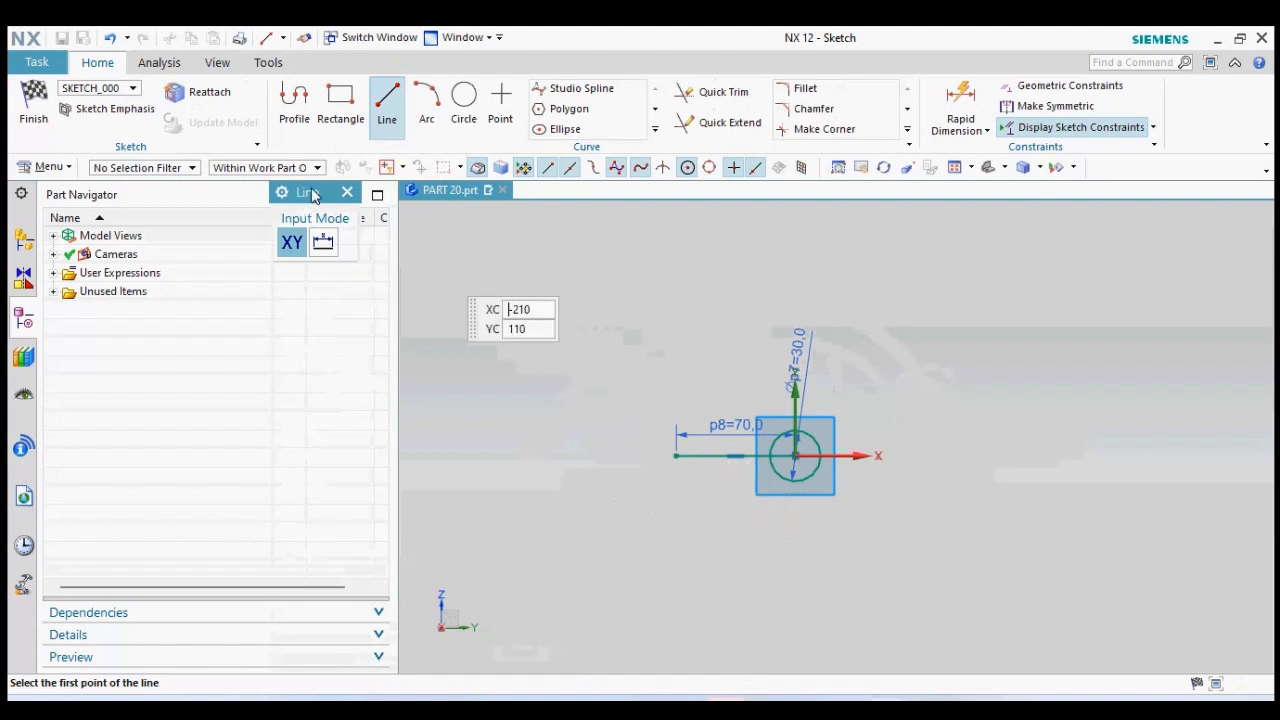
click(347, 191)
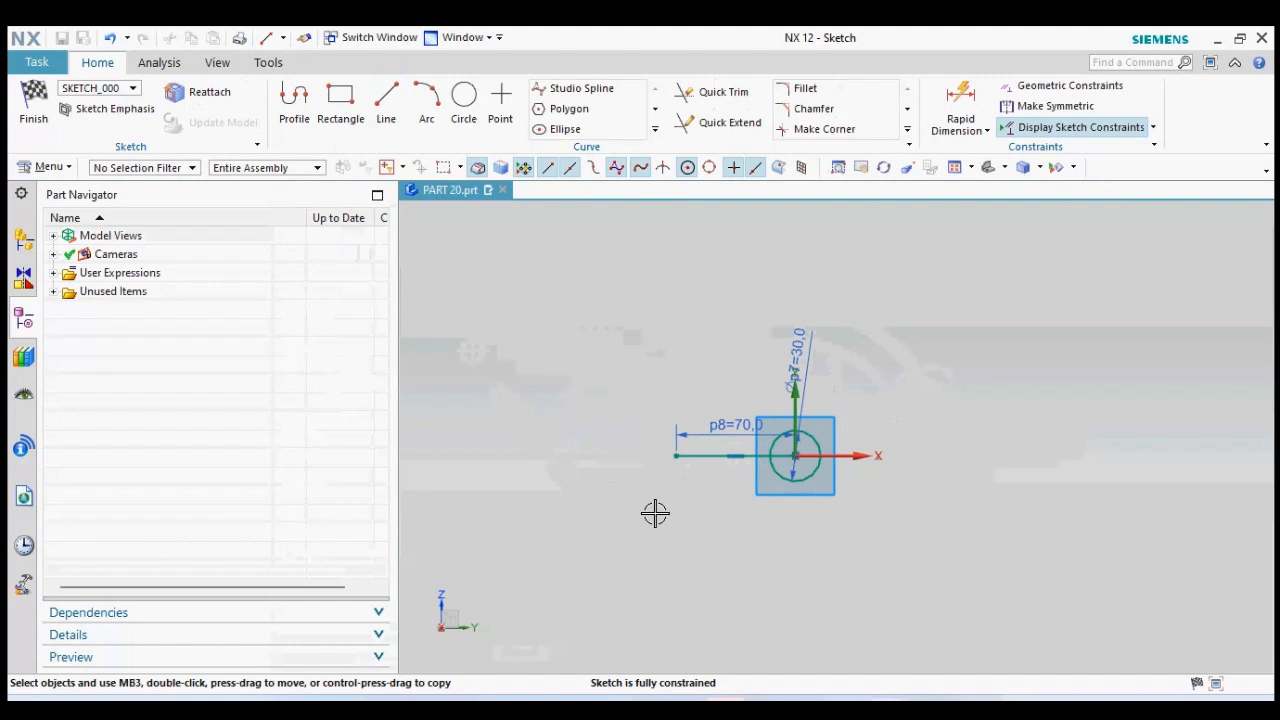
- Draw two 40 mm vertical lines from the far end of the horizontal line, one upward and one downward at 270 degrees
click(386, 104)
click(678, 457)
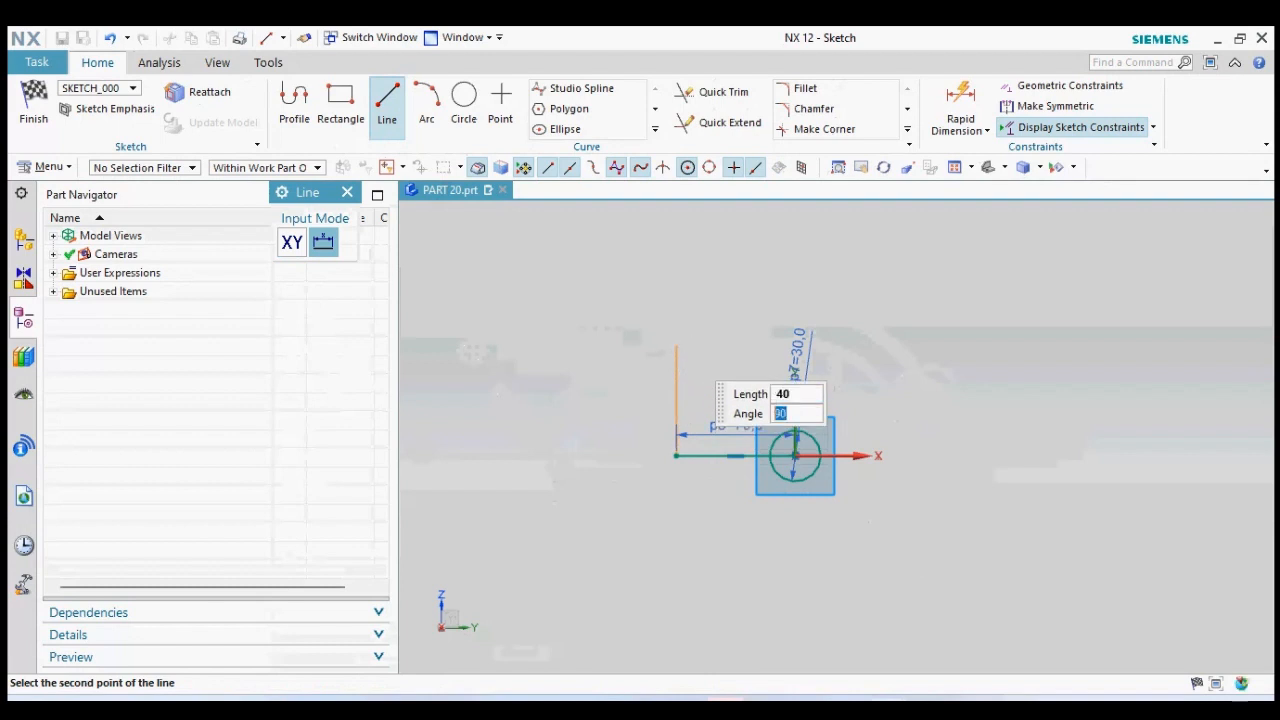
key(Return)
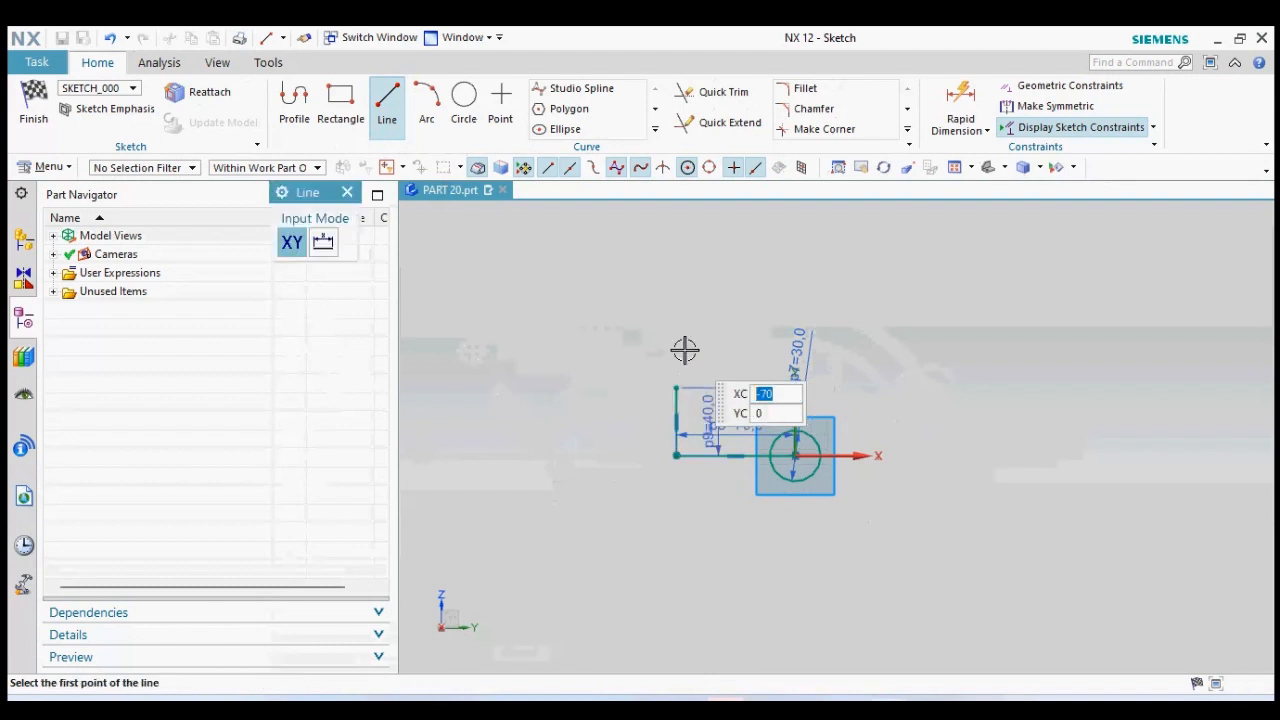
click(676, 457)
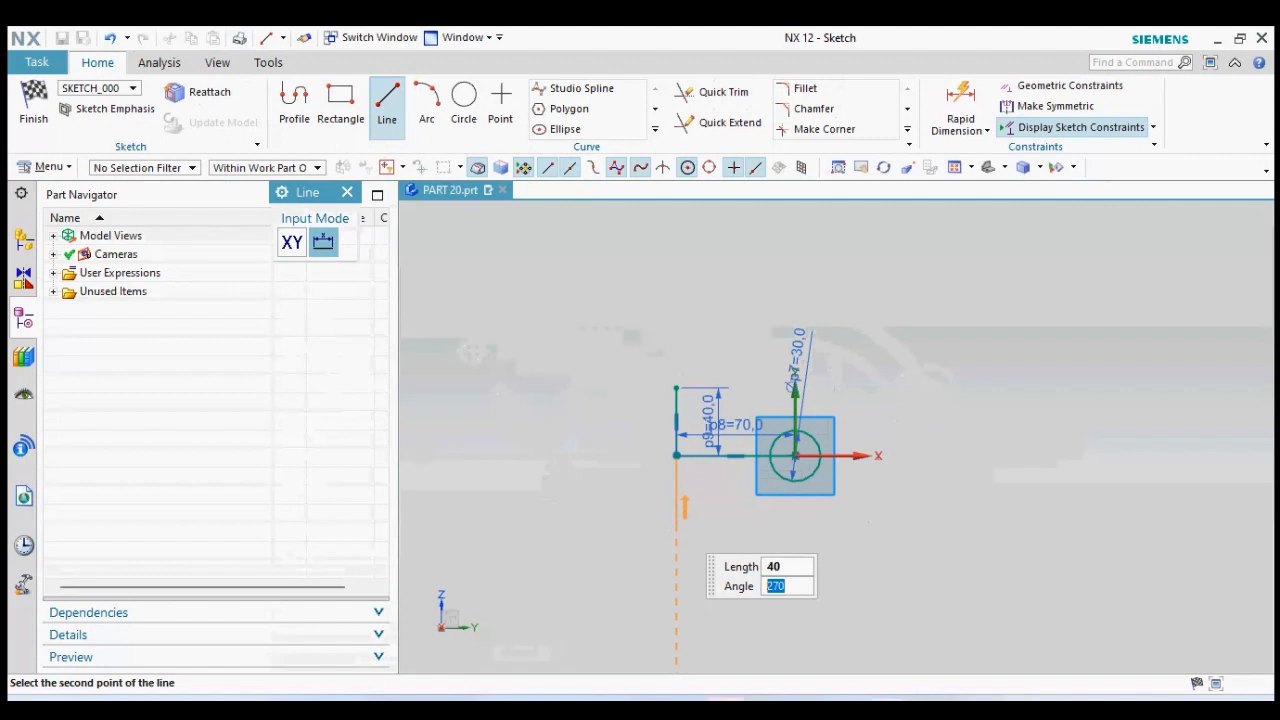
click(676, 521)
key(Escape)
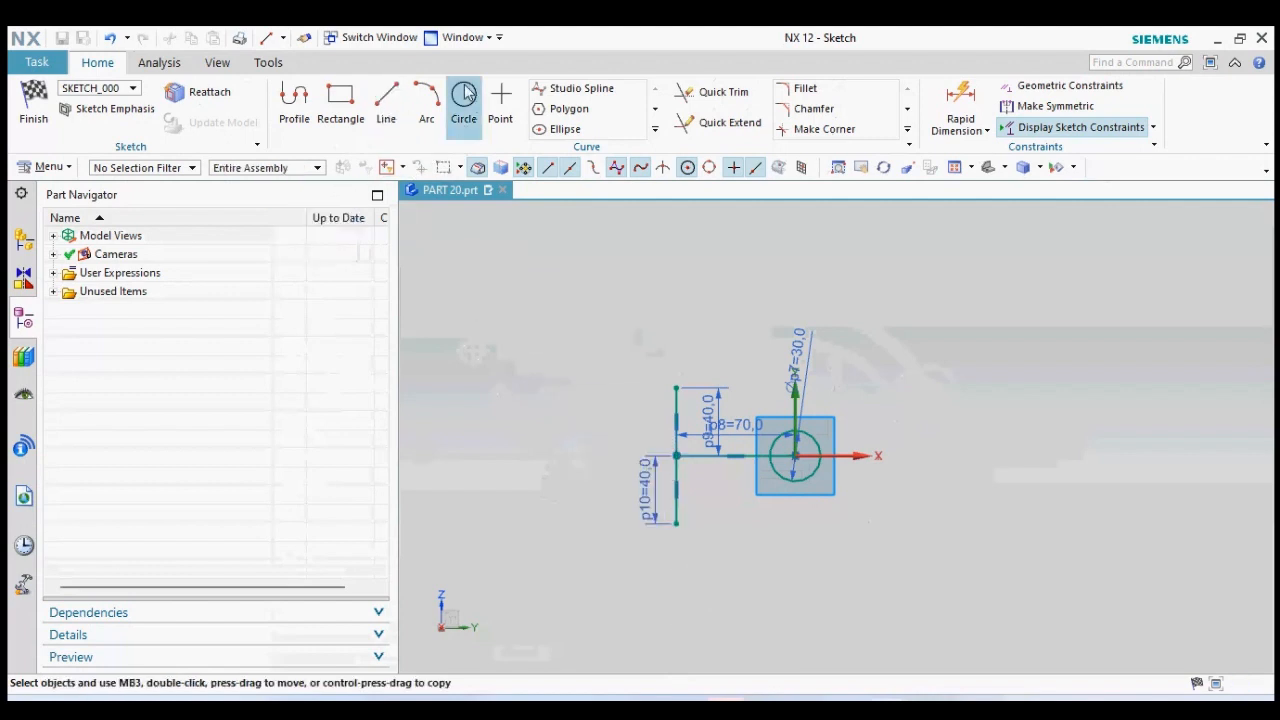
- Draw 30 mm diameter circles centred on the outer ends of the two vertical lines
click(464, 94)
click(676, 388)
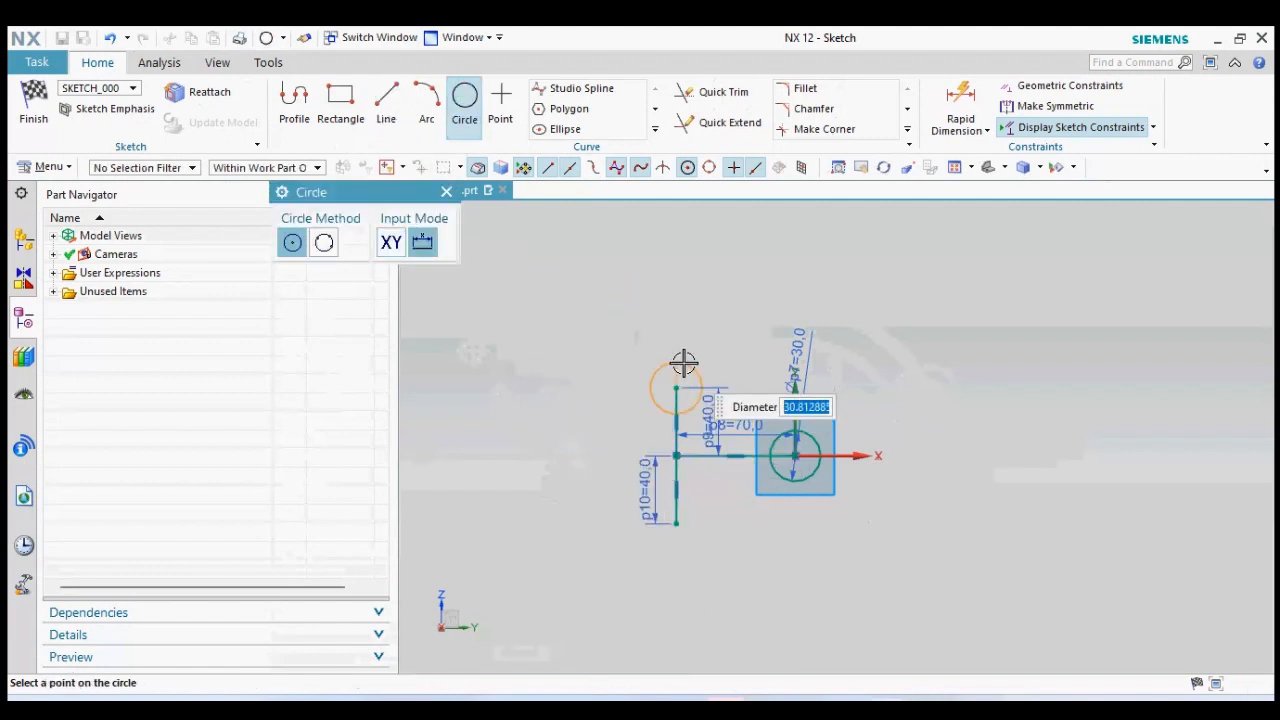
text(30)
key(Return)
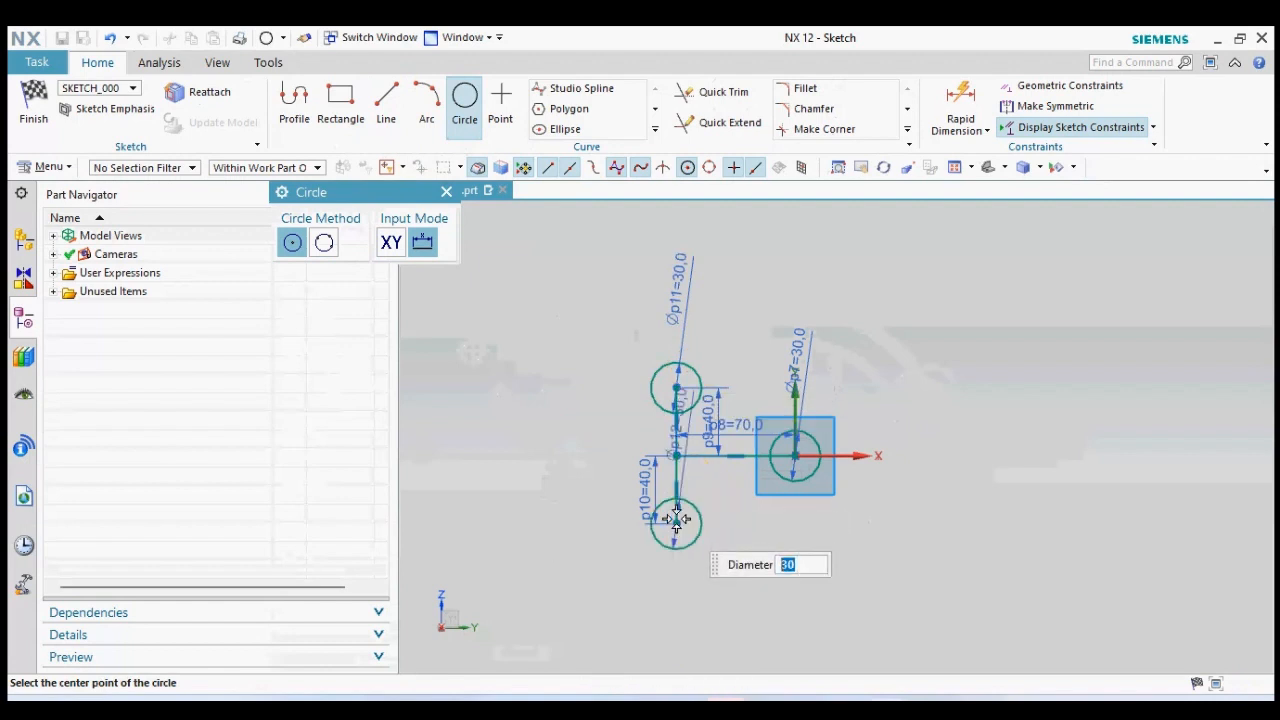
click(676, 521)
click(446, 192)
- Connect the upper and lower circles with tangent vertical lines on both sides to outline a slot
click(386, 100)
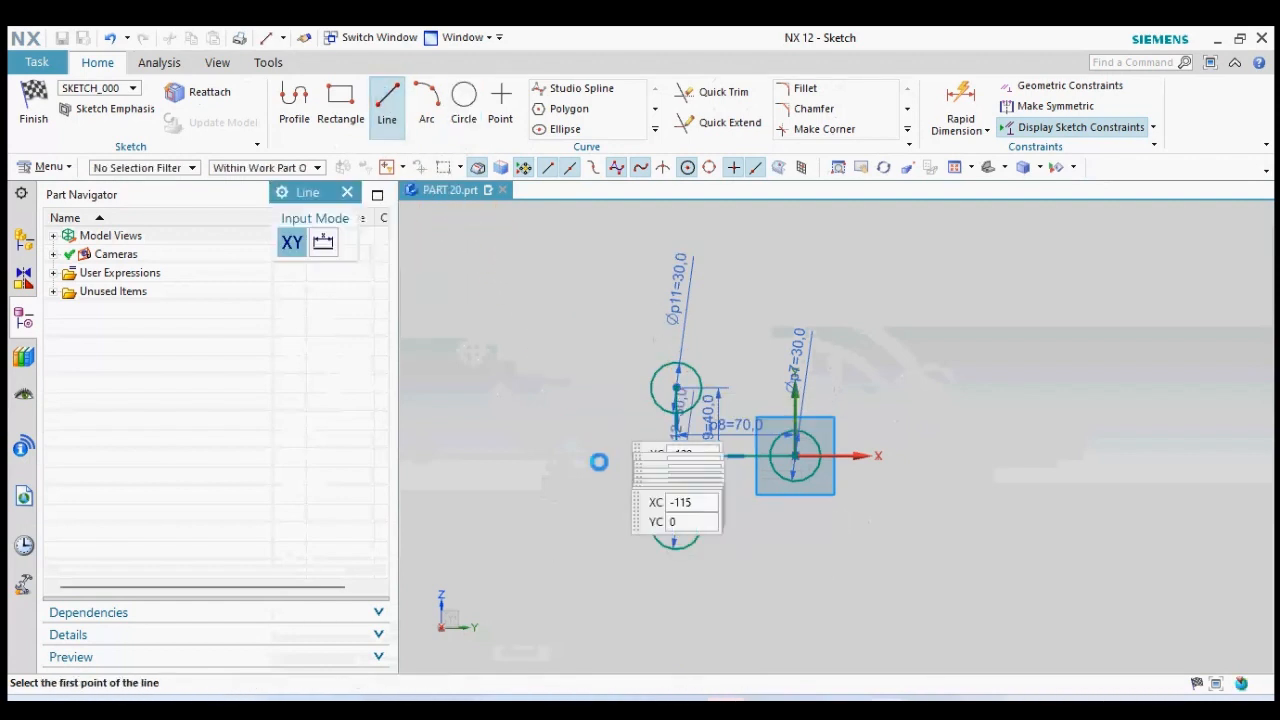
click(651, 523)
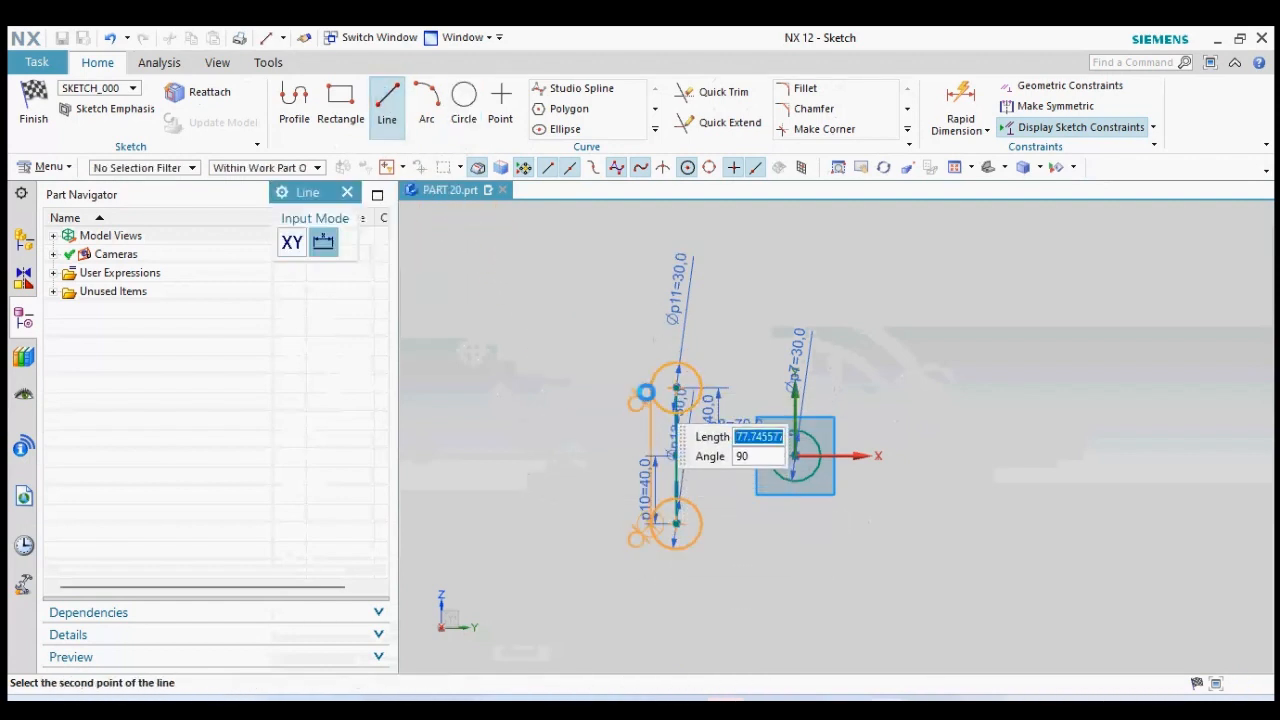
click(651, 387)
click(705, 388)
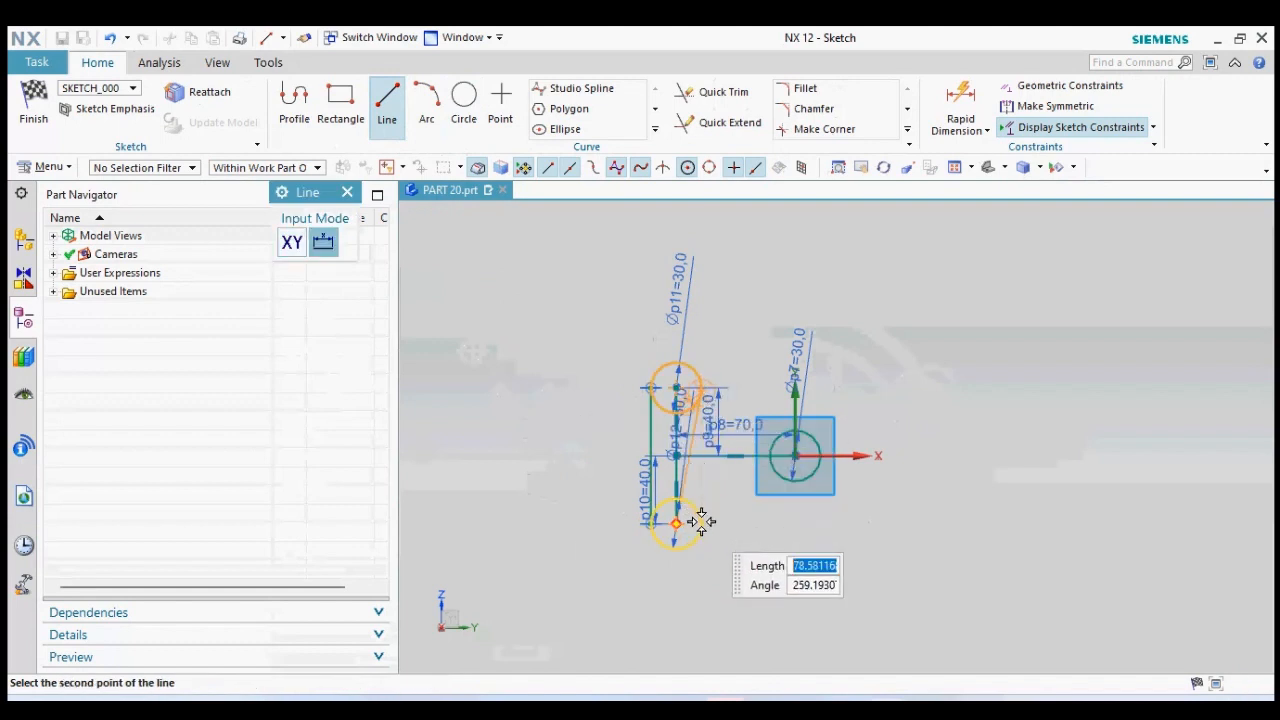
click(701, 523)
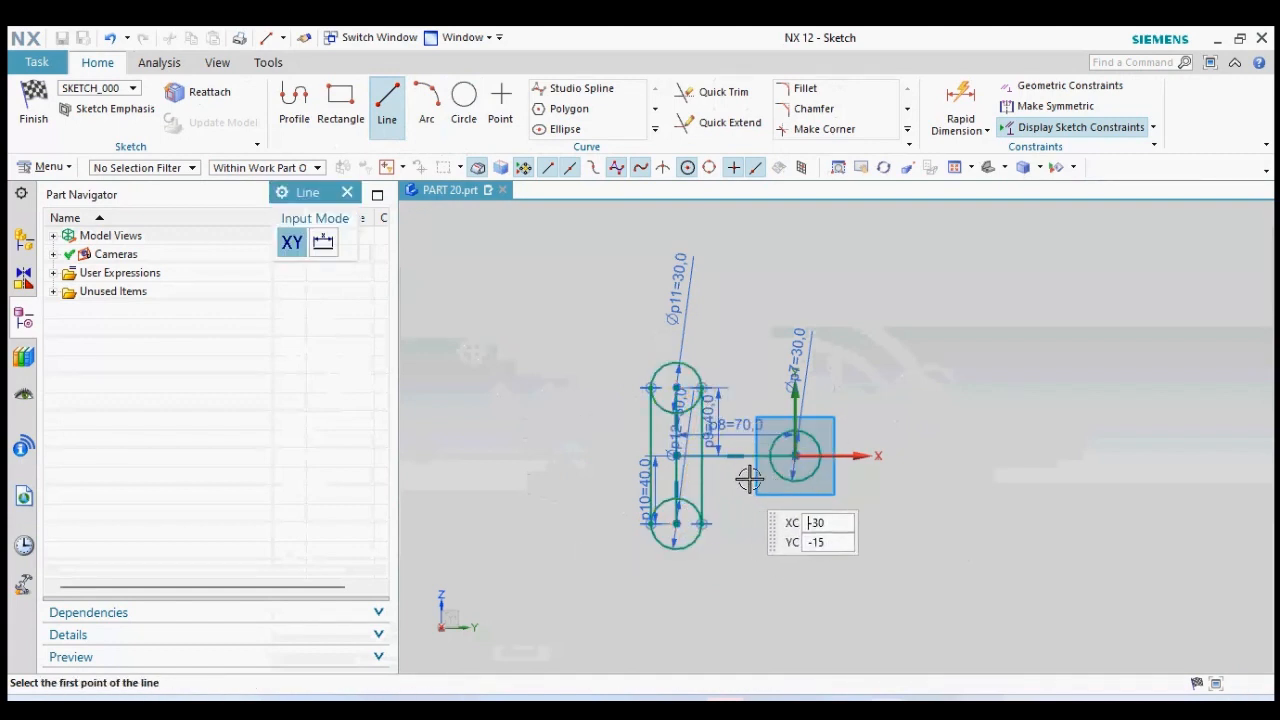
- Draw horizontal lines from the lowest and highest points of the origin circle toward the slot, about 36 mm and 40 mm long
click(792, 479)
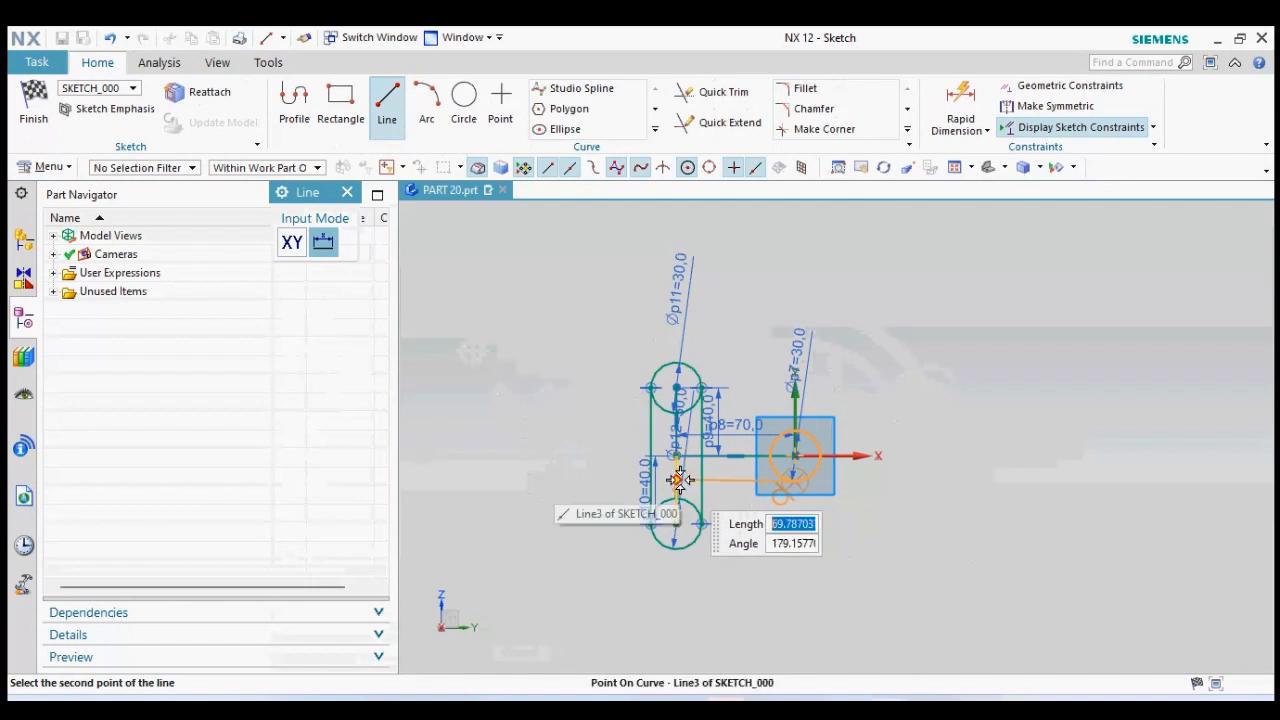
scroll(691, 474, up, 3)
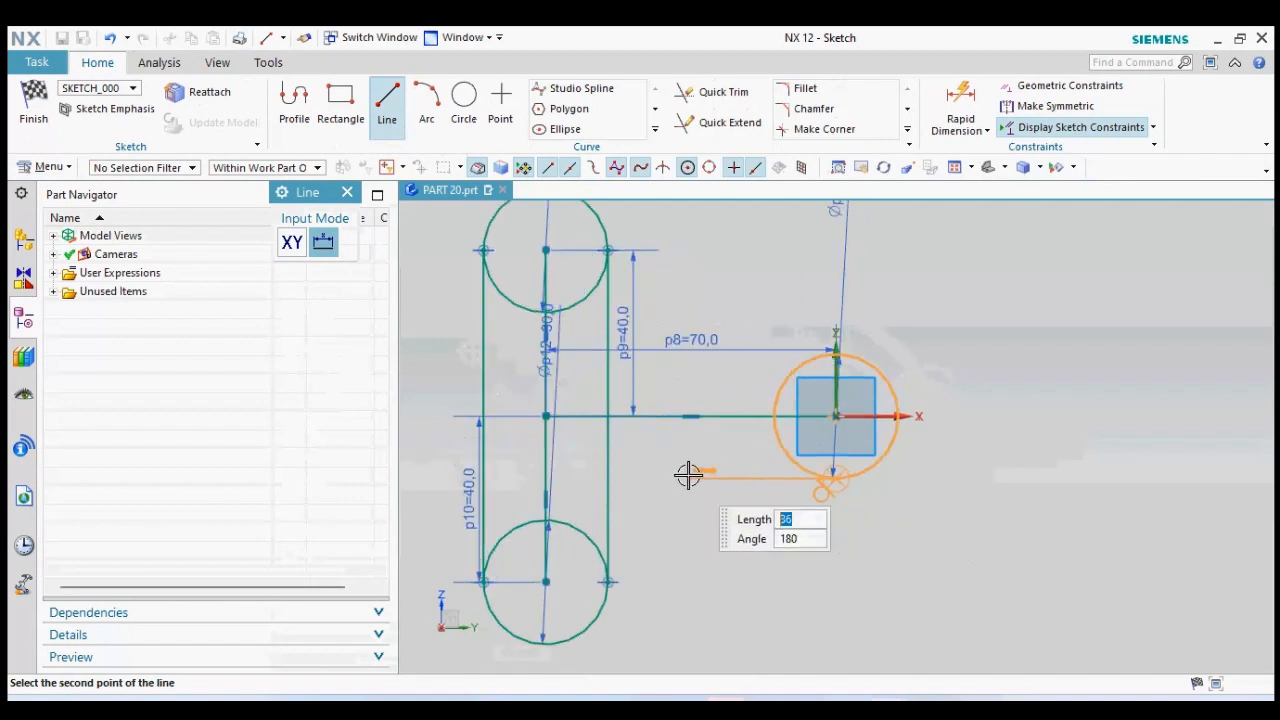
click(688, 478)
click(829, 350)
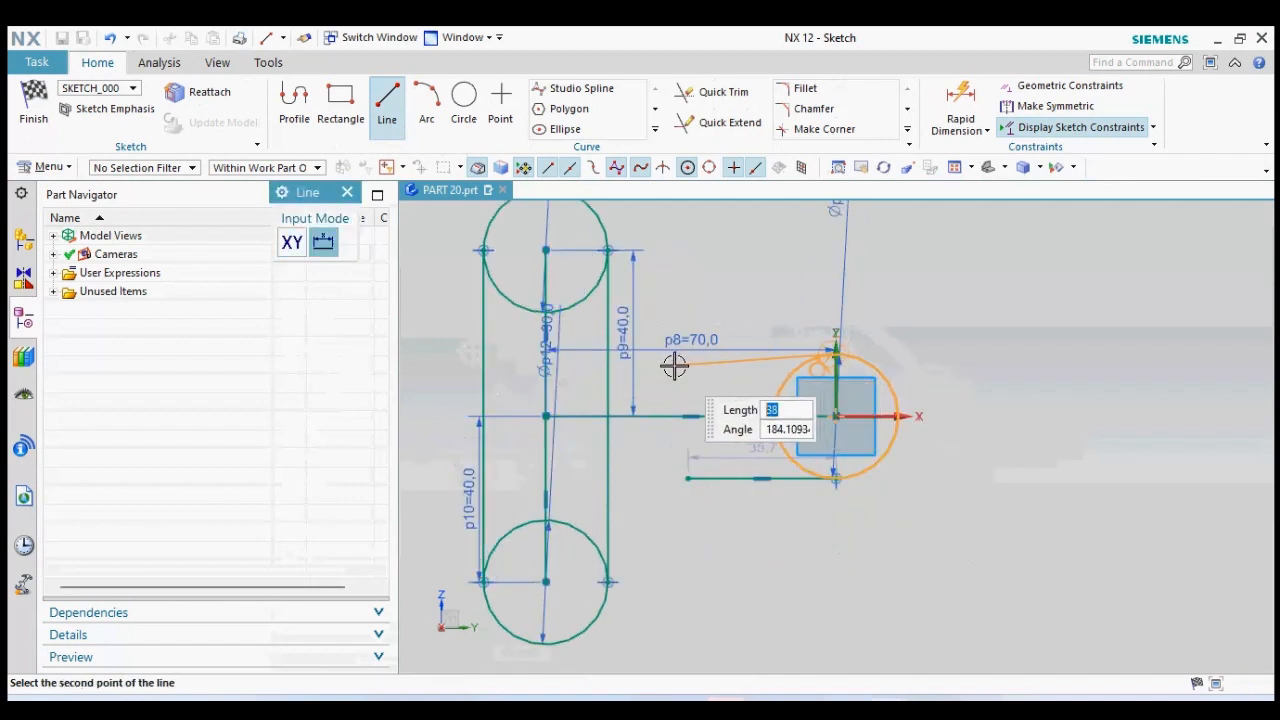
click(658, 356)
click(347, 192)
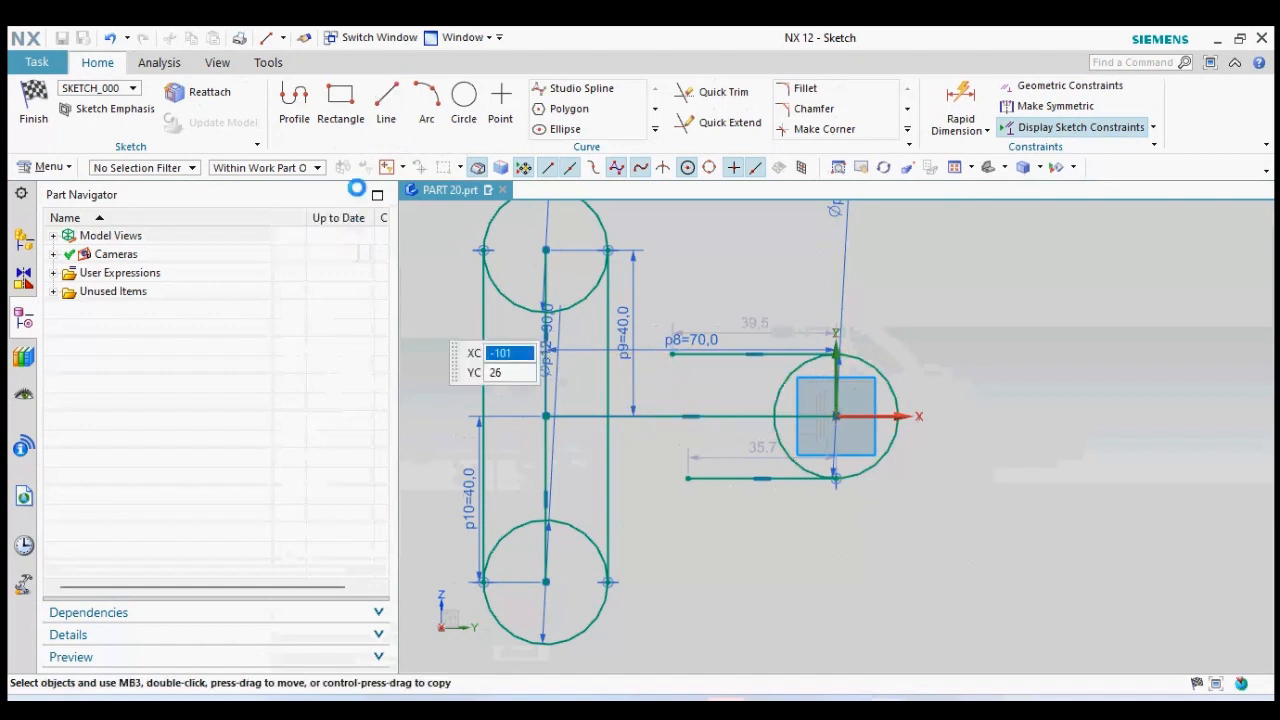
- Extend both horizontal lines with Quick Extend until they meet the slot's nearer vertical side
click(722, 122)
click(712, 352)
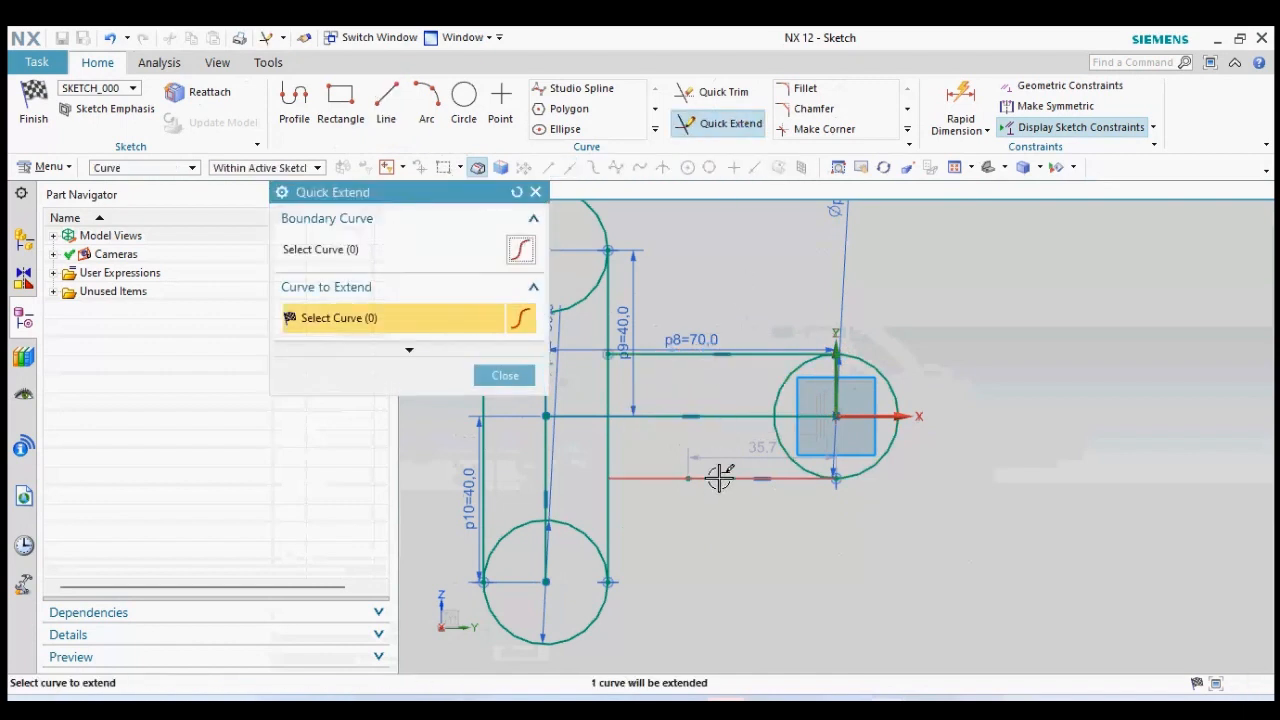
click(718, 478)
click(505, 376)
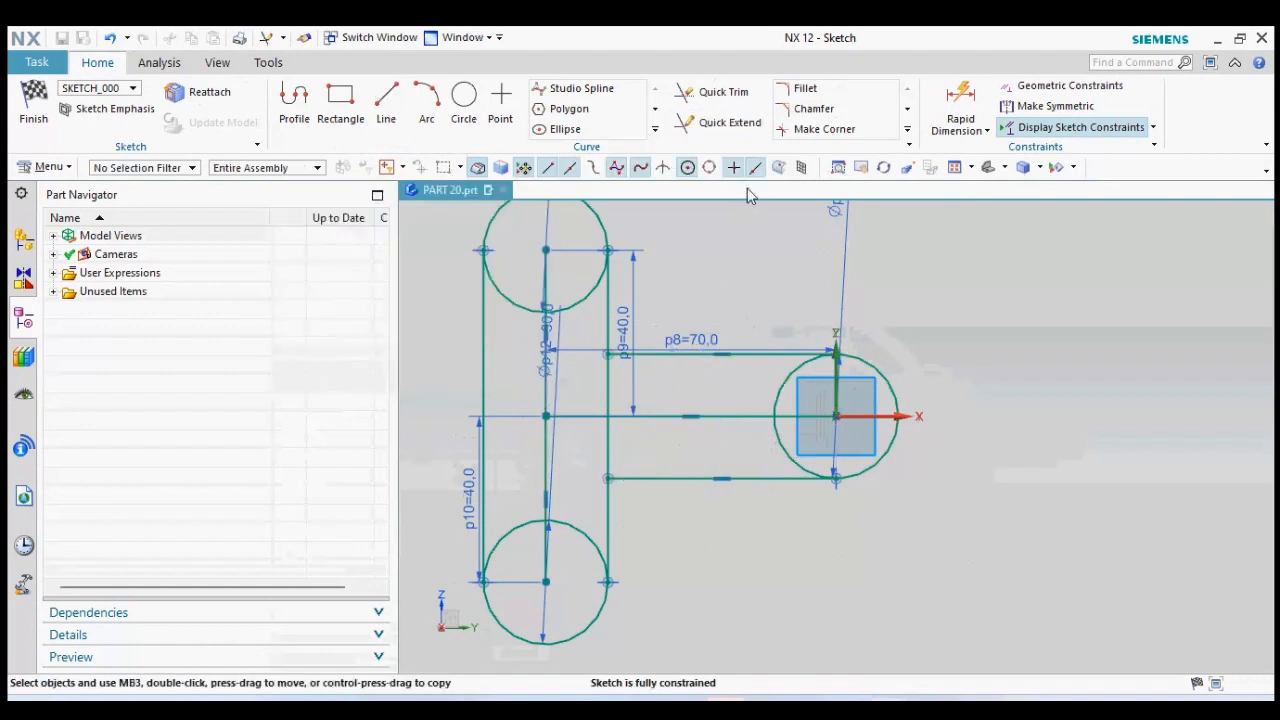
- Trim away the inner arcs of the origin circle and the lower circle, along with the internal centre lines
click(720, 92)
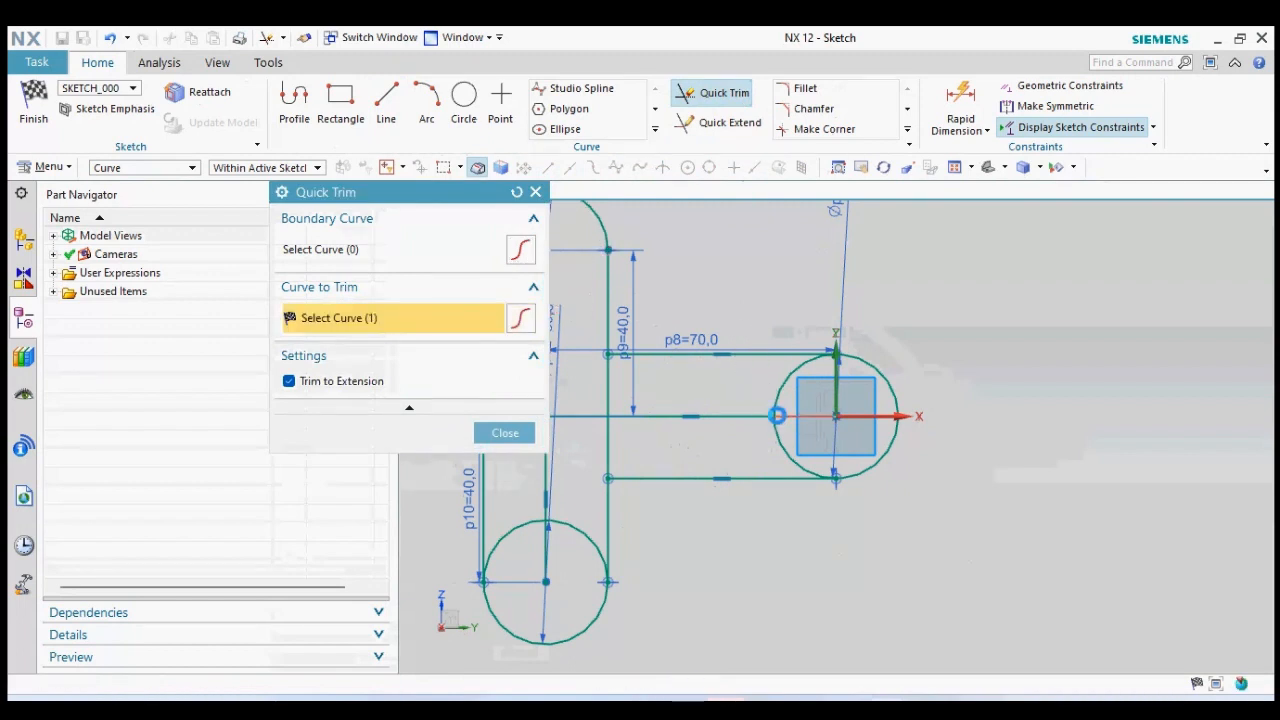
click(777, 402)
scroll(908, 353, down, 3)
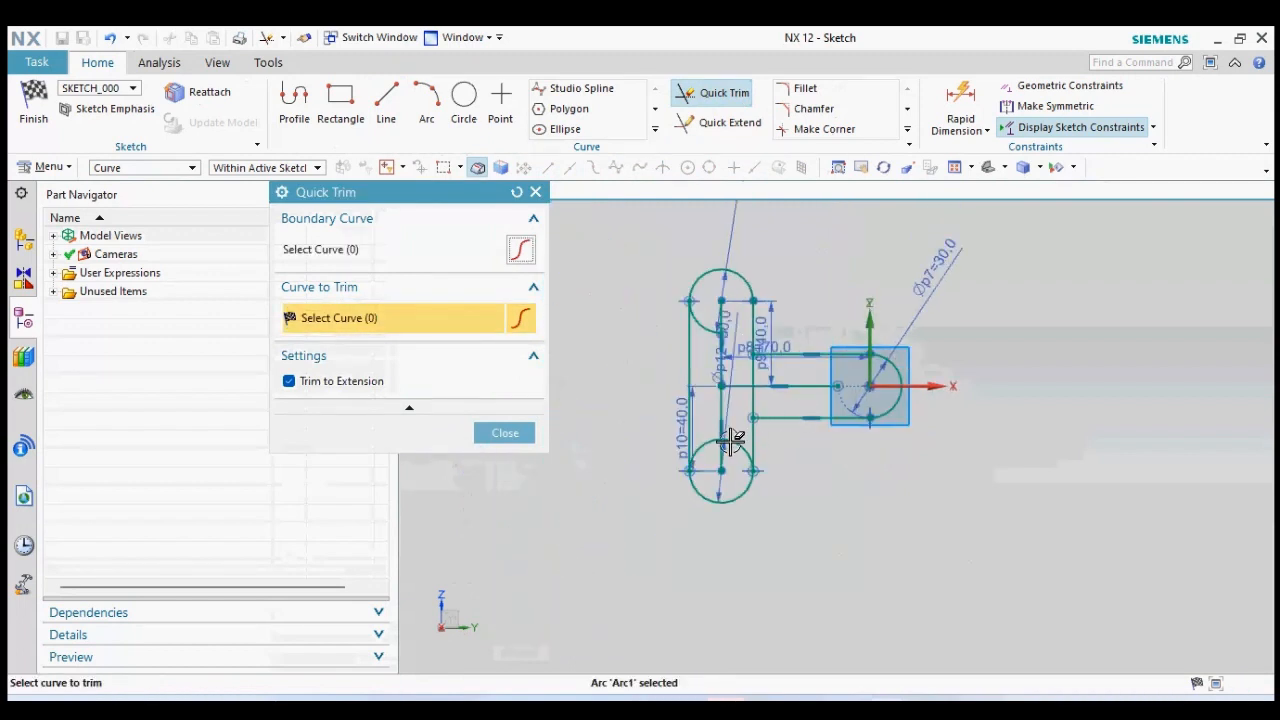
scroll(730, 440, up, 3)
click(686, 430)
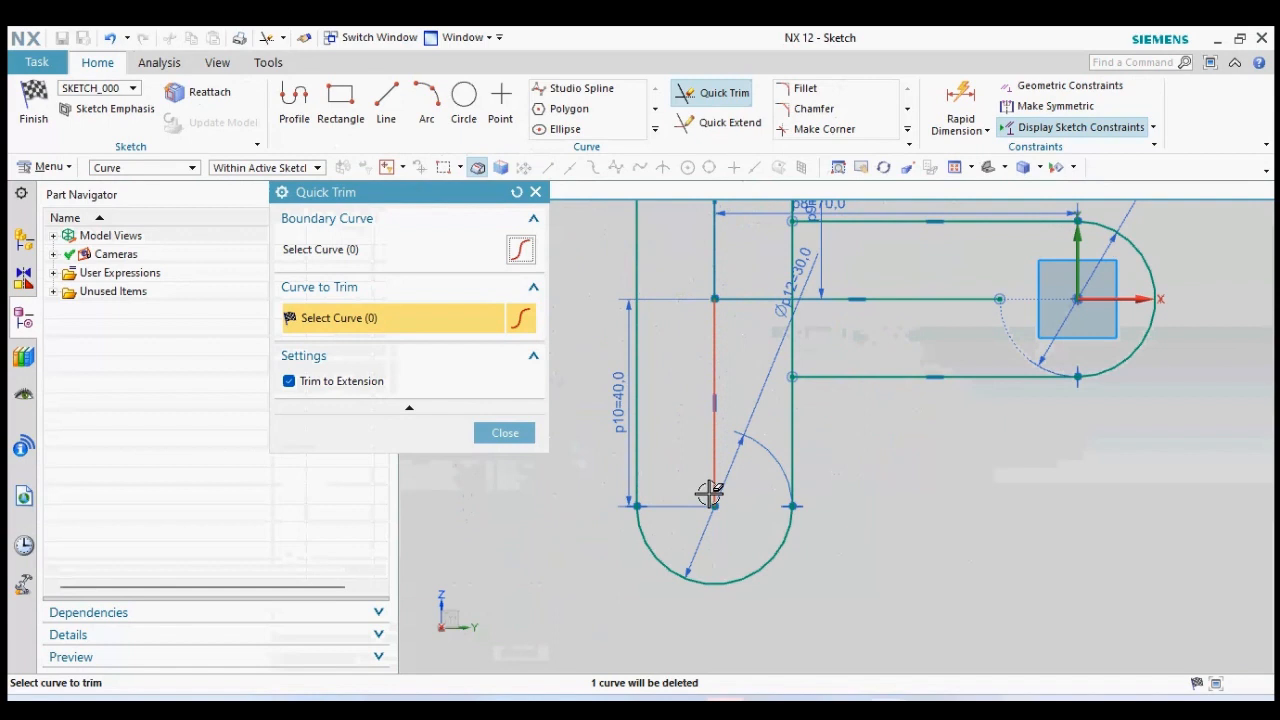
click(714, 422)
click(771, 297)
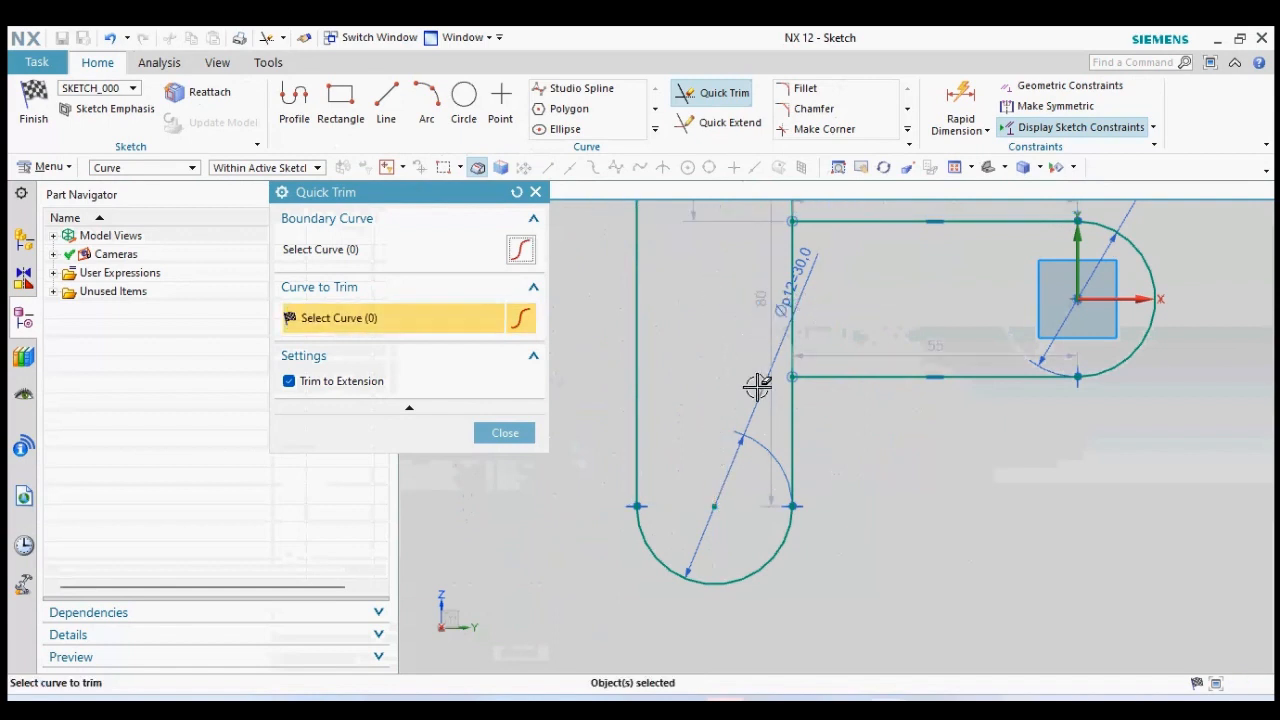
- Trim the slot side between the two horizontal lines and the leftover curves inside the upper circle to leave one closed T-shaped outline
scroll(757, 388, down, 3)
click(772, 356)
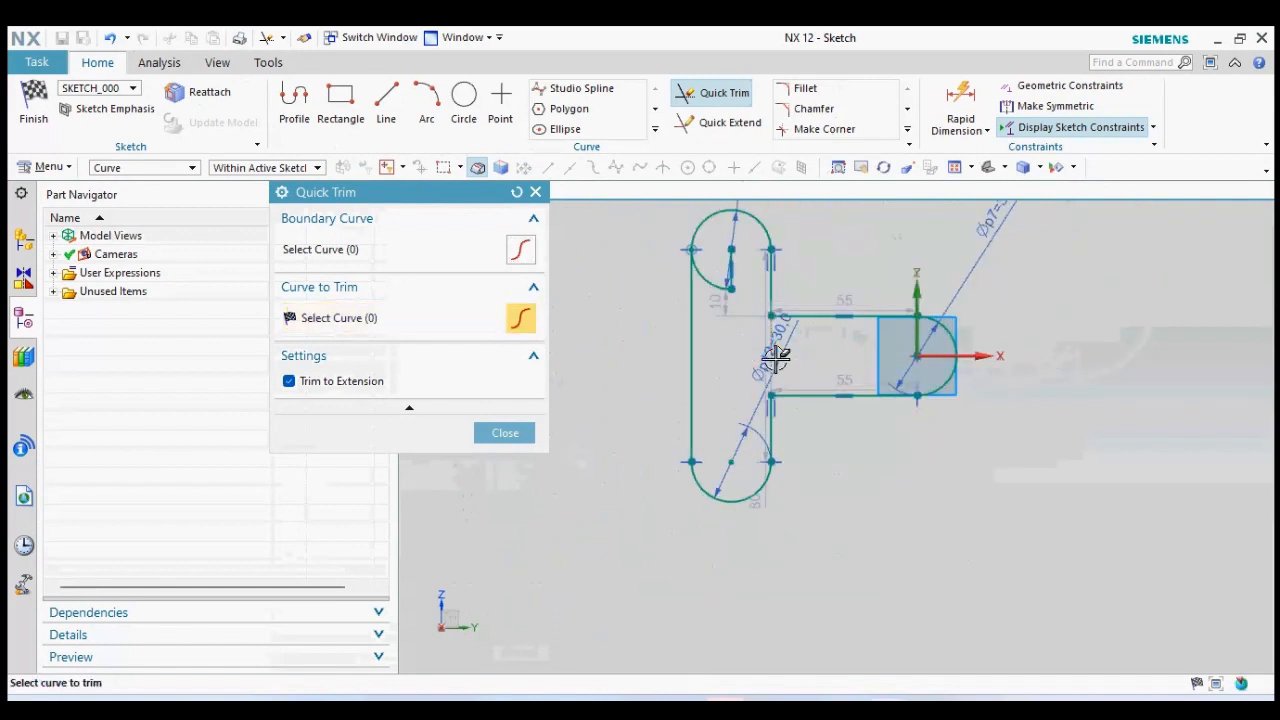
click(710, 278)
scroll(749, 286, up, 3)
scroll(729, 323, down, 3)
scroll(715, 503, up, 1)
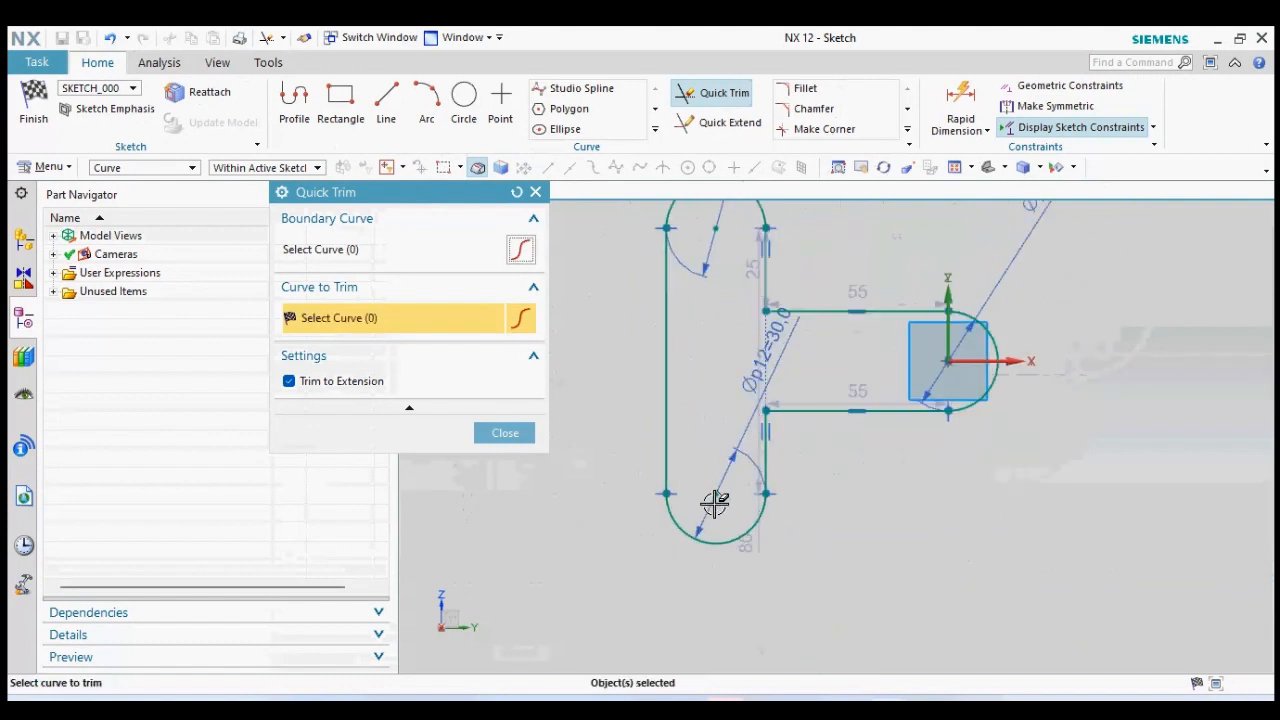
scroll(715, 503, up, 1)
click(505, 434)
- Draw a 40 mm vertical line straight down from the centre of the lower end arc
scroll(563, 480, down, 2)
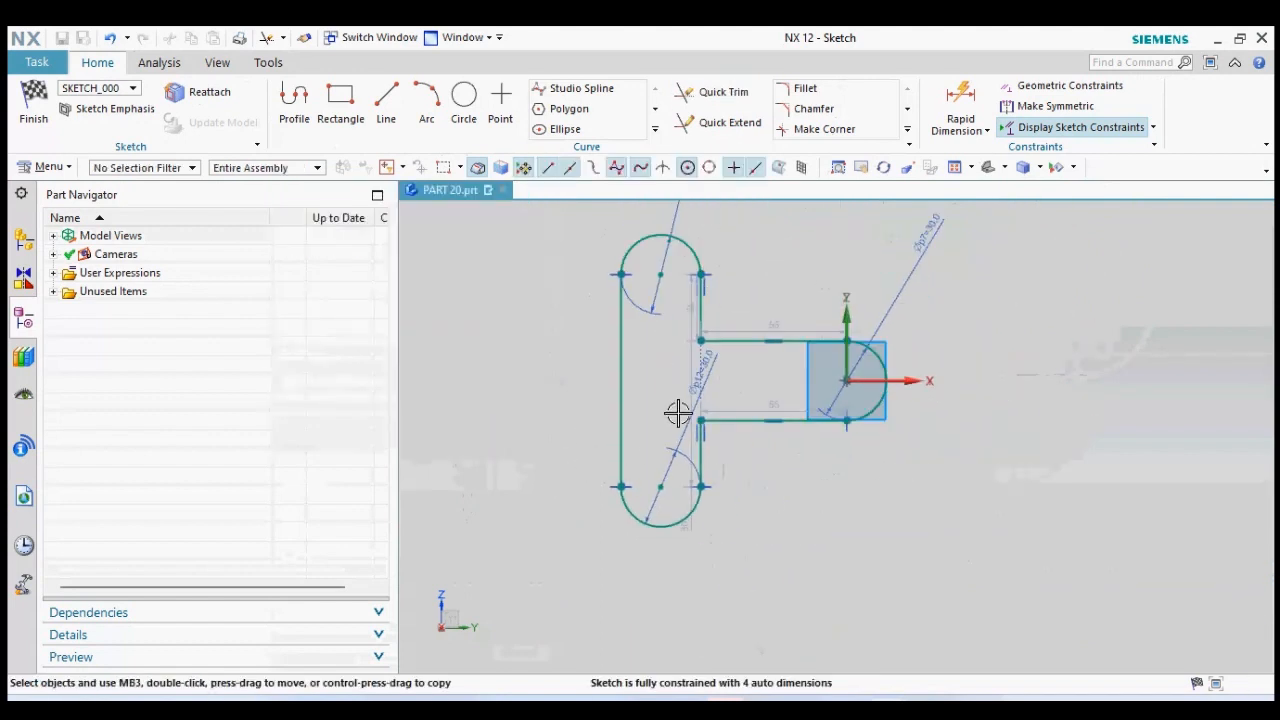
middle_drag(876, 482, 889, 459)
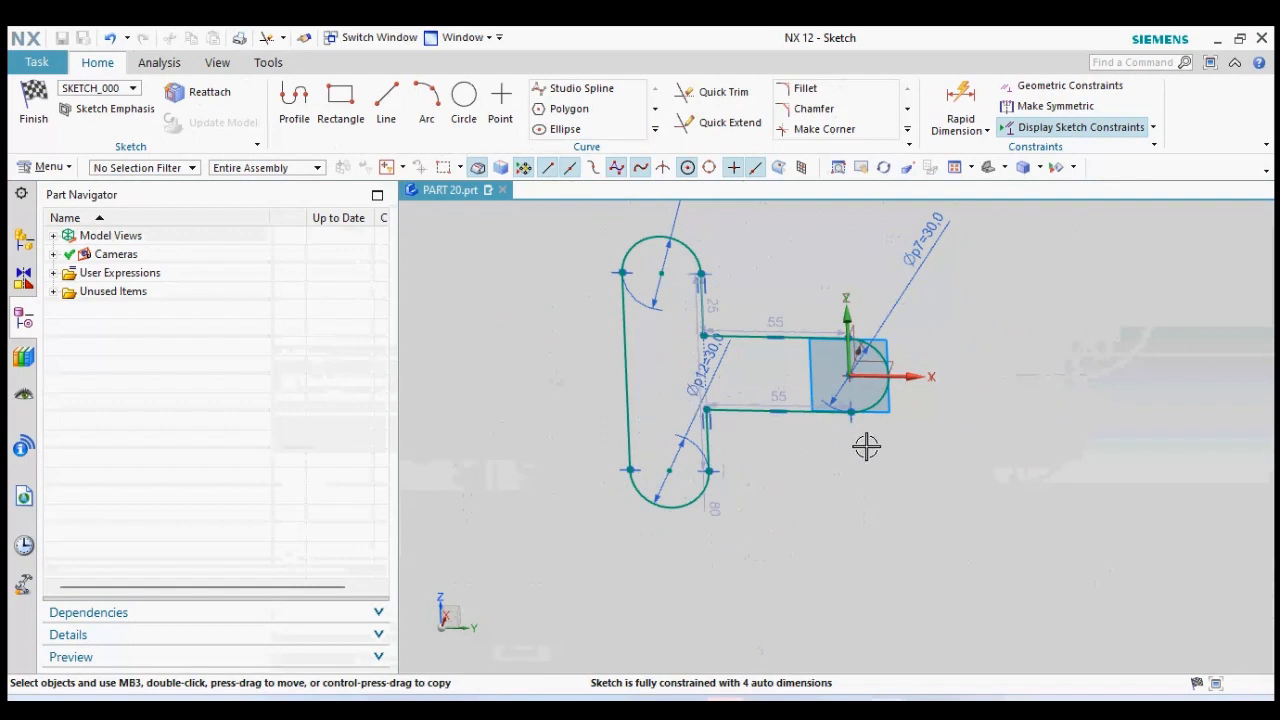
key(F8)
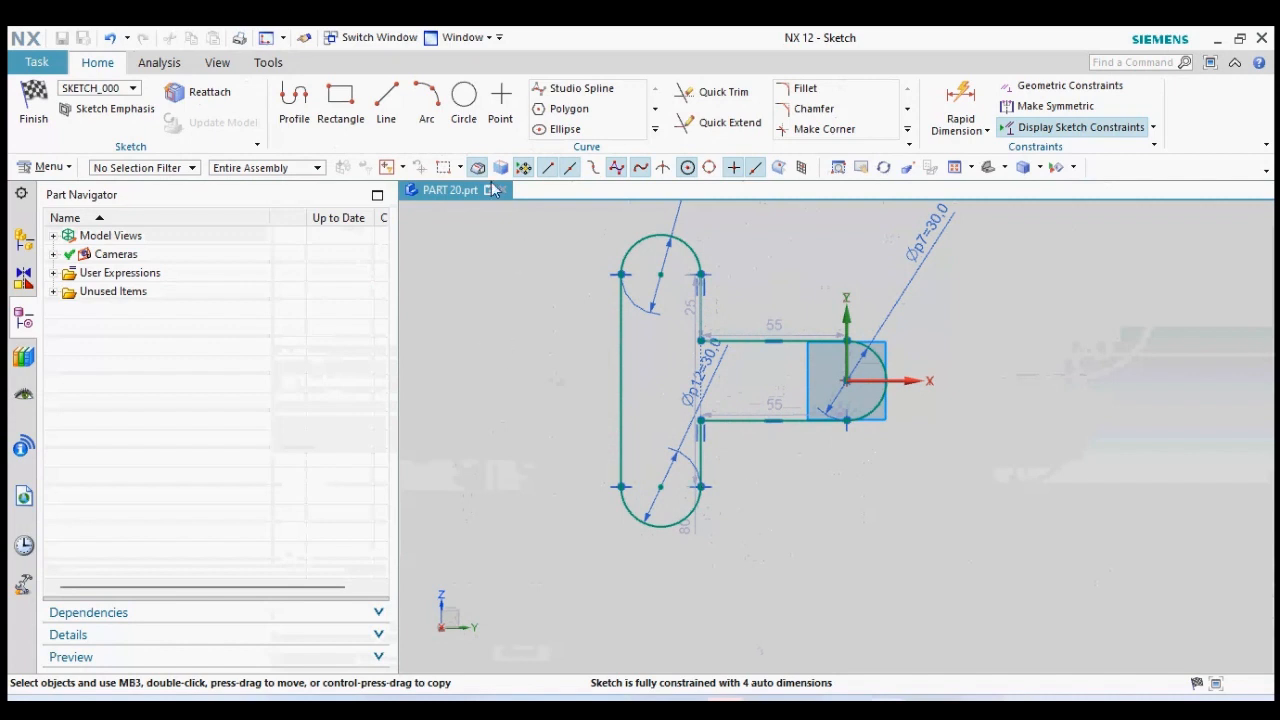
click(386, 100)
click(660, 487)
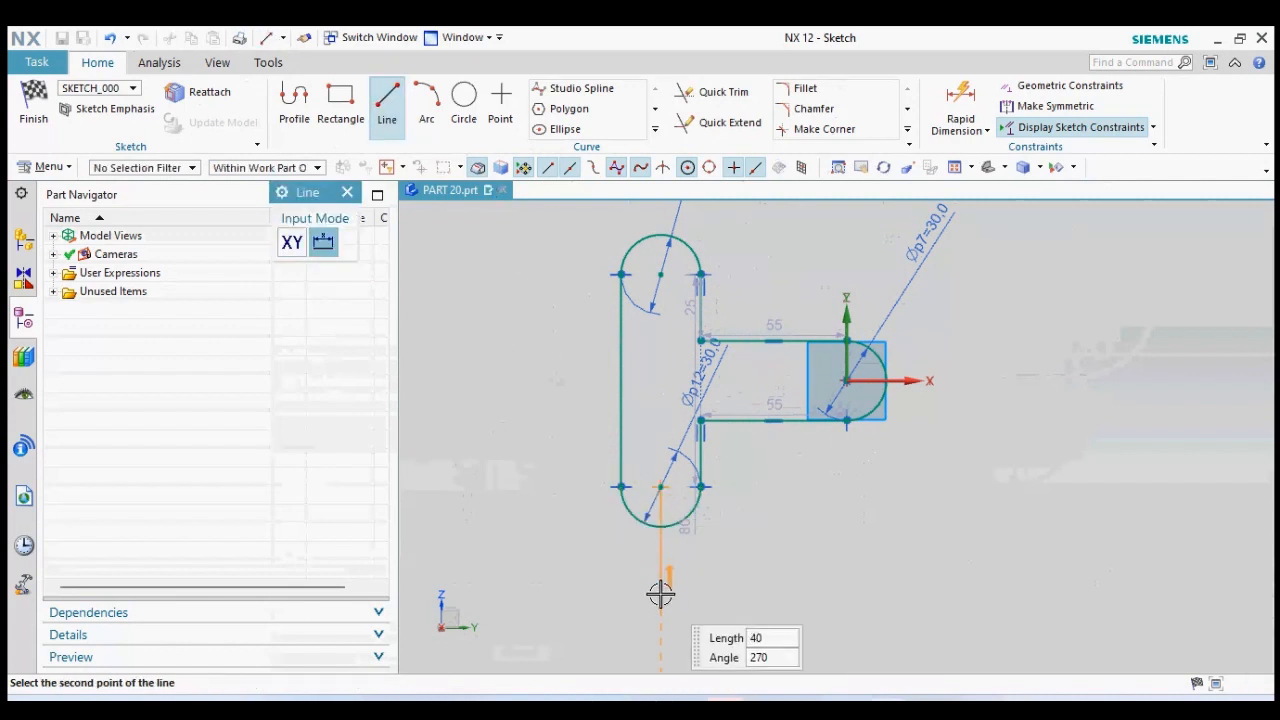
click(660, 594)
key(Escape)
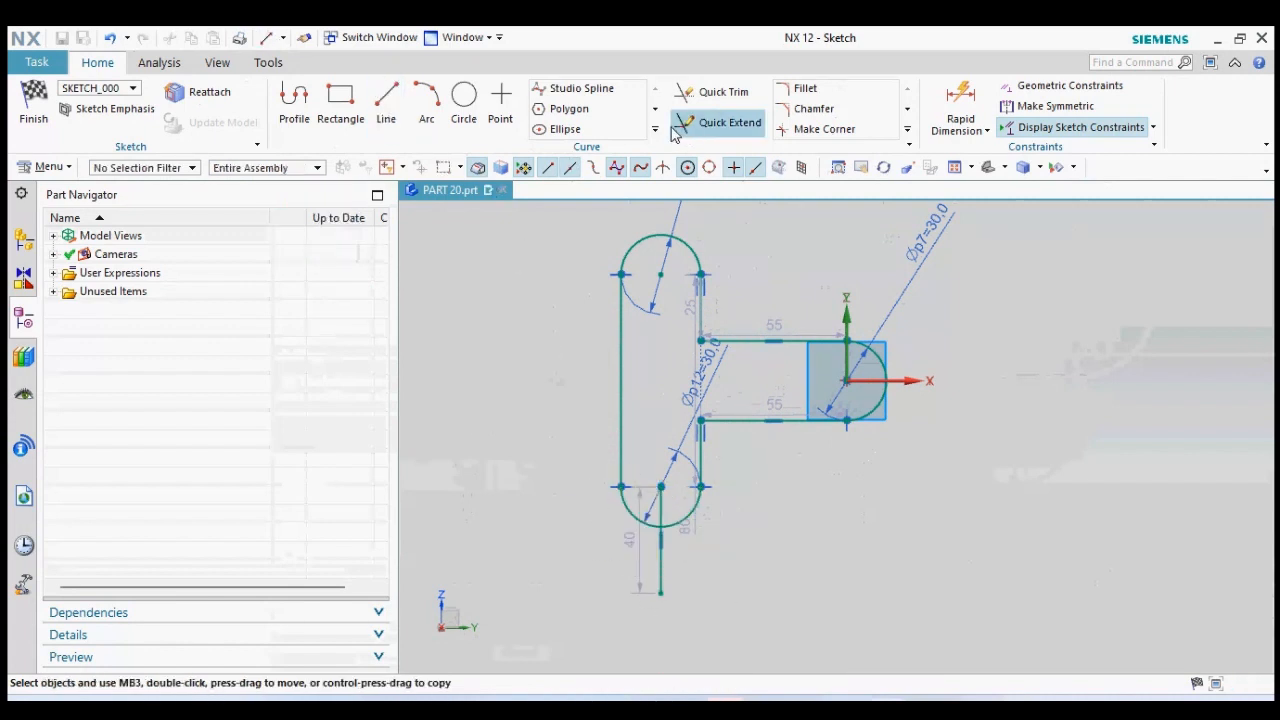
- Offset the 40 mm vertical line 20 mm to one side only, away from the horizontal arm, with Symmetric Offset off
click(655, 128)
click(580, 129)
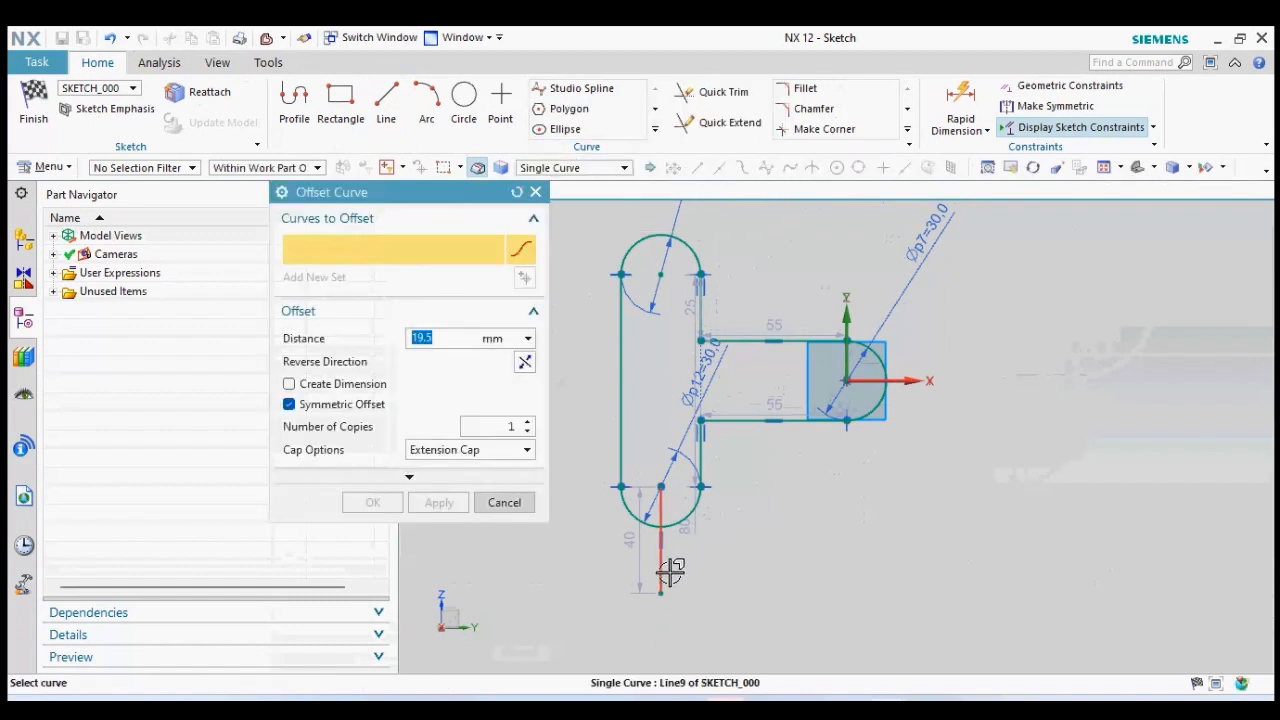
click(662, 563)
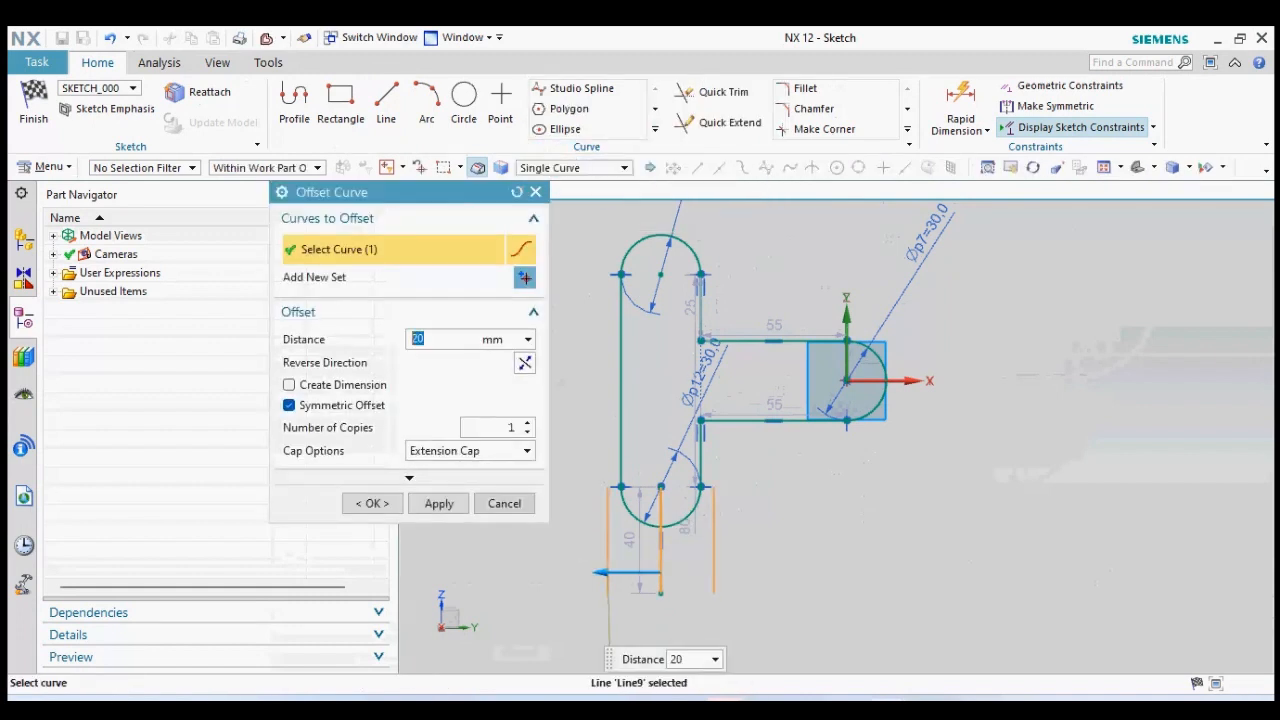
click(289, 405)
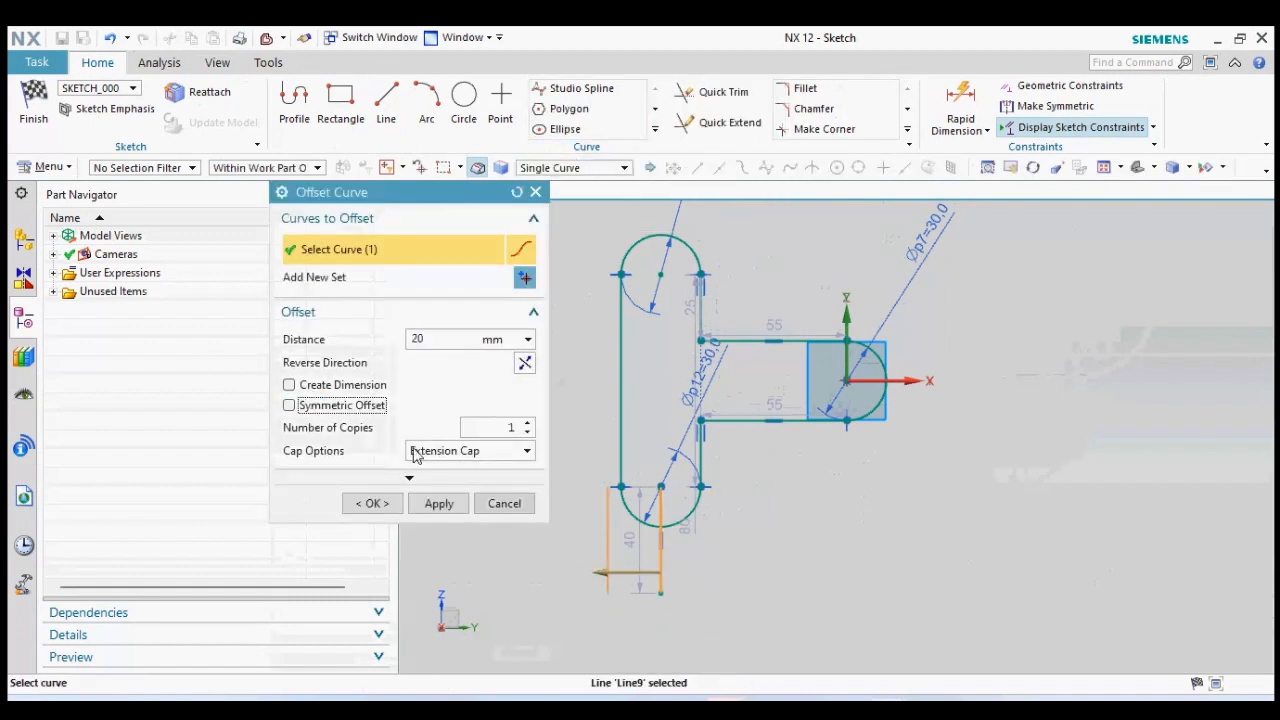
click(372, 504)
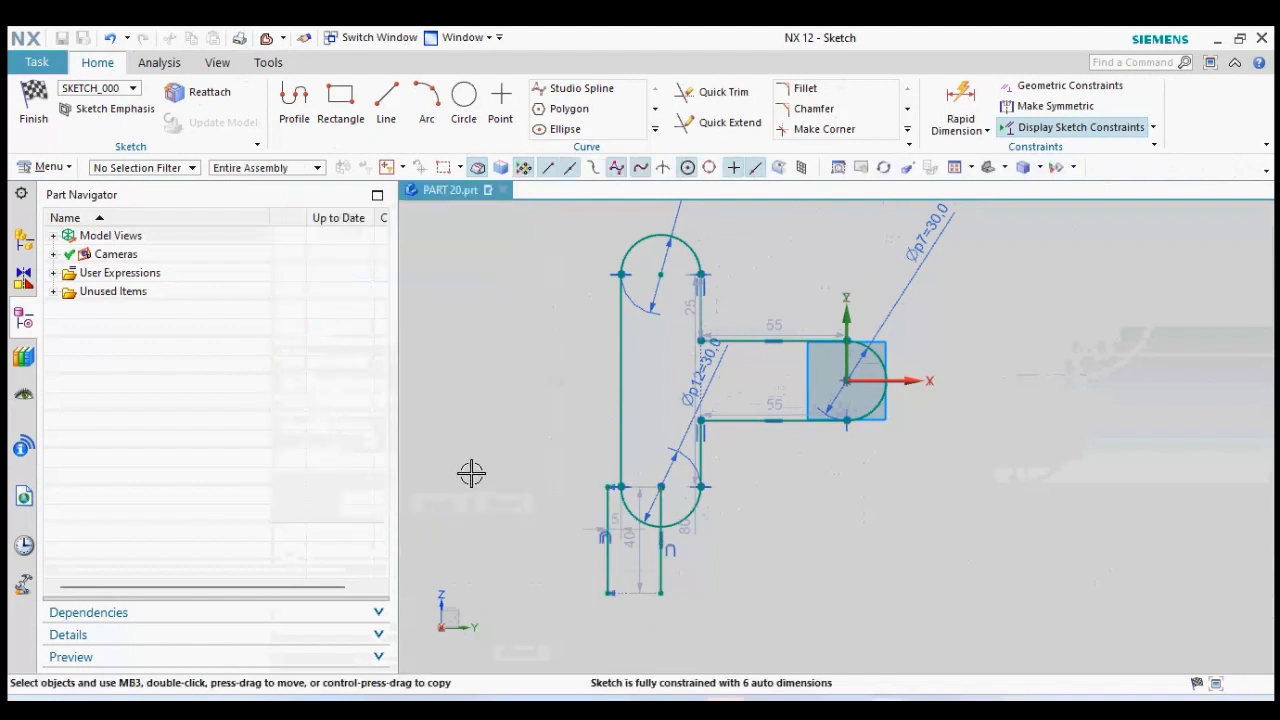
- Draw a horizontal line about 126 mm long from the sketch origin, crossing the arm and passing beyond the slot's far side
scroll(779, 418, down, 2)
click(386, 100)
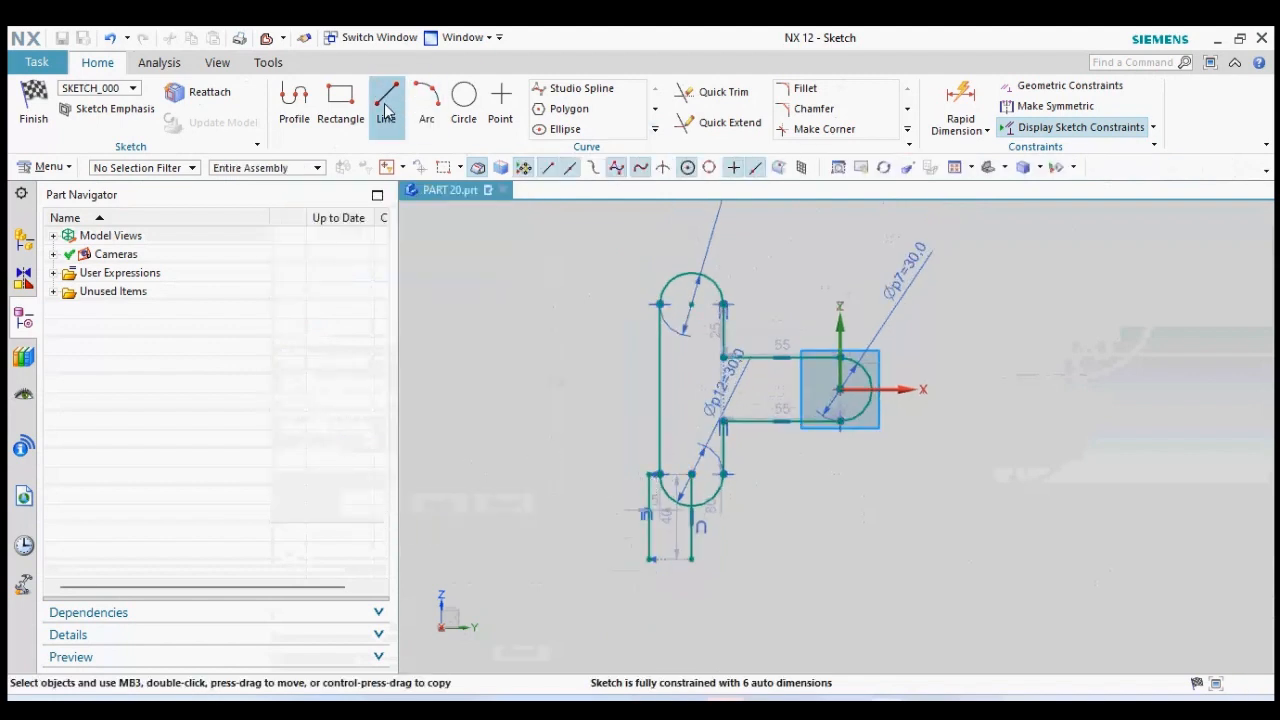
click(839, 390)
click(578, 390)
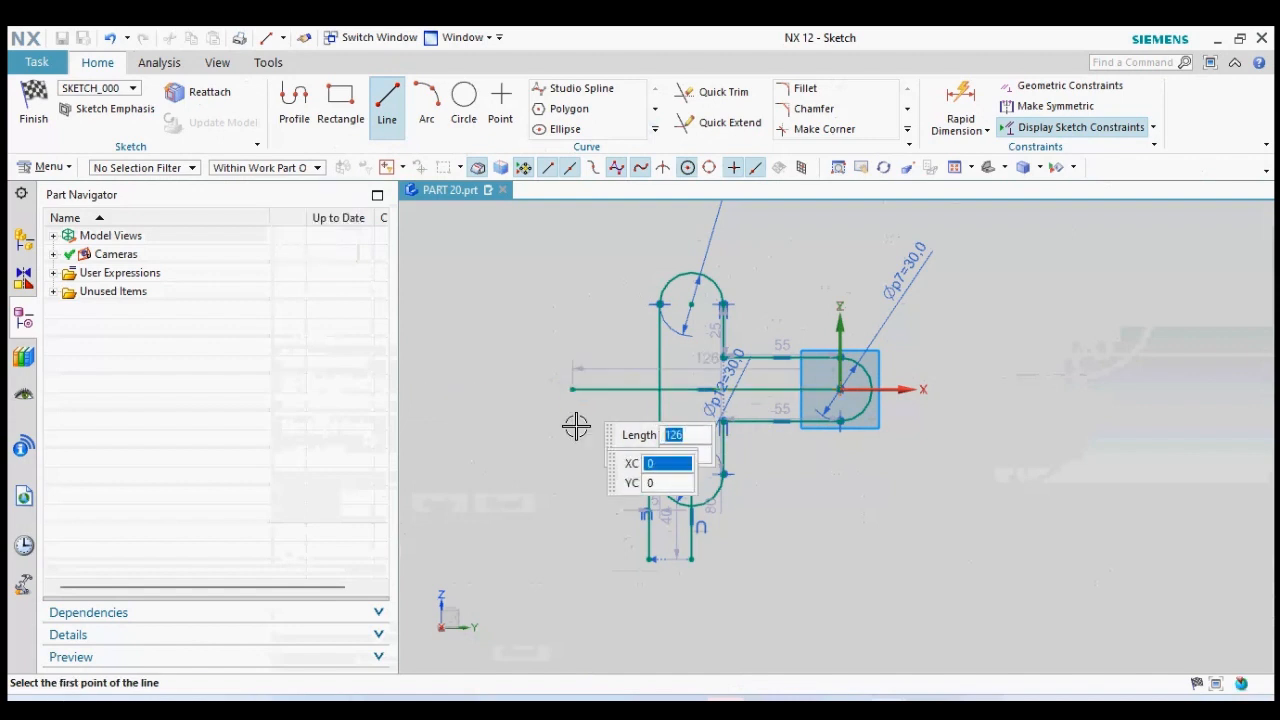
click(347, 192)
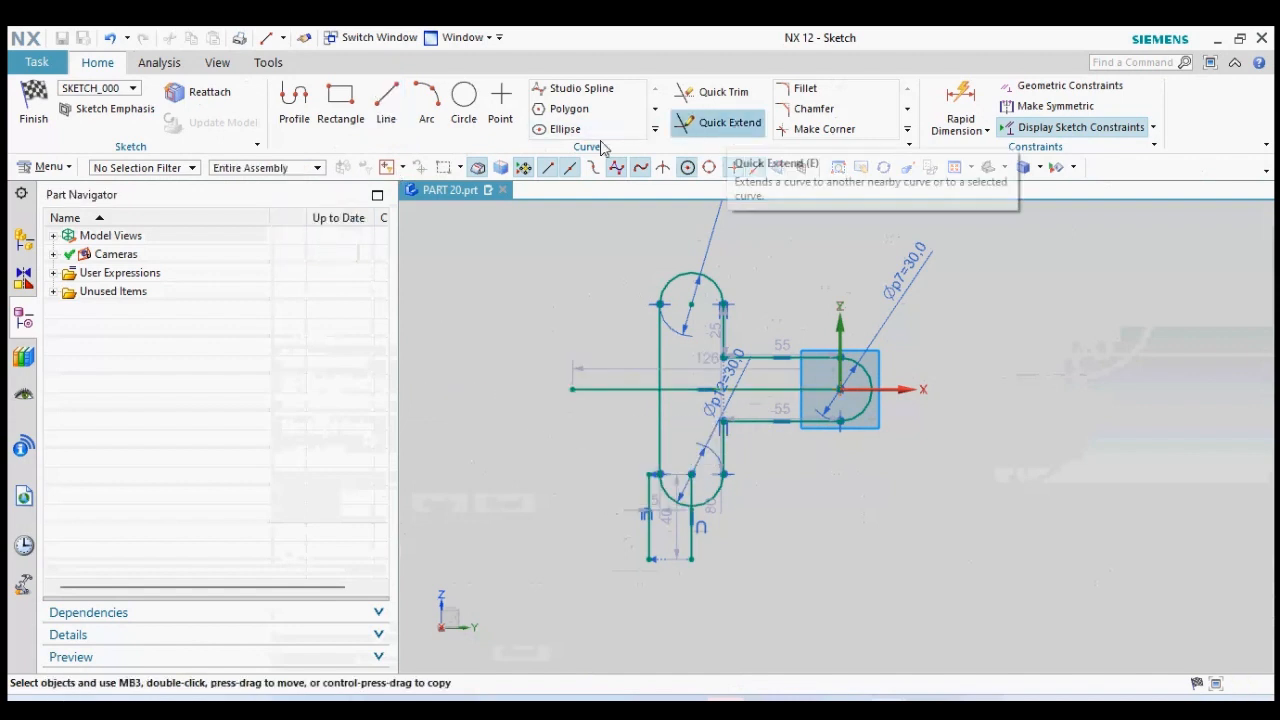
- Extend the offset vertical line upward to the horizontal centre line with Quick Extend
click(716, 123)
click(650, 475)
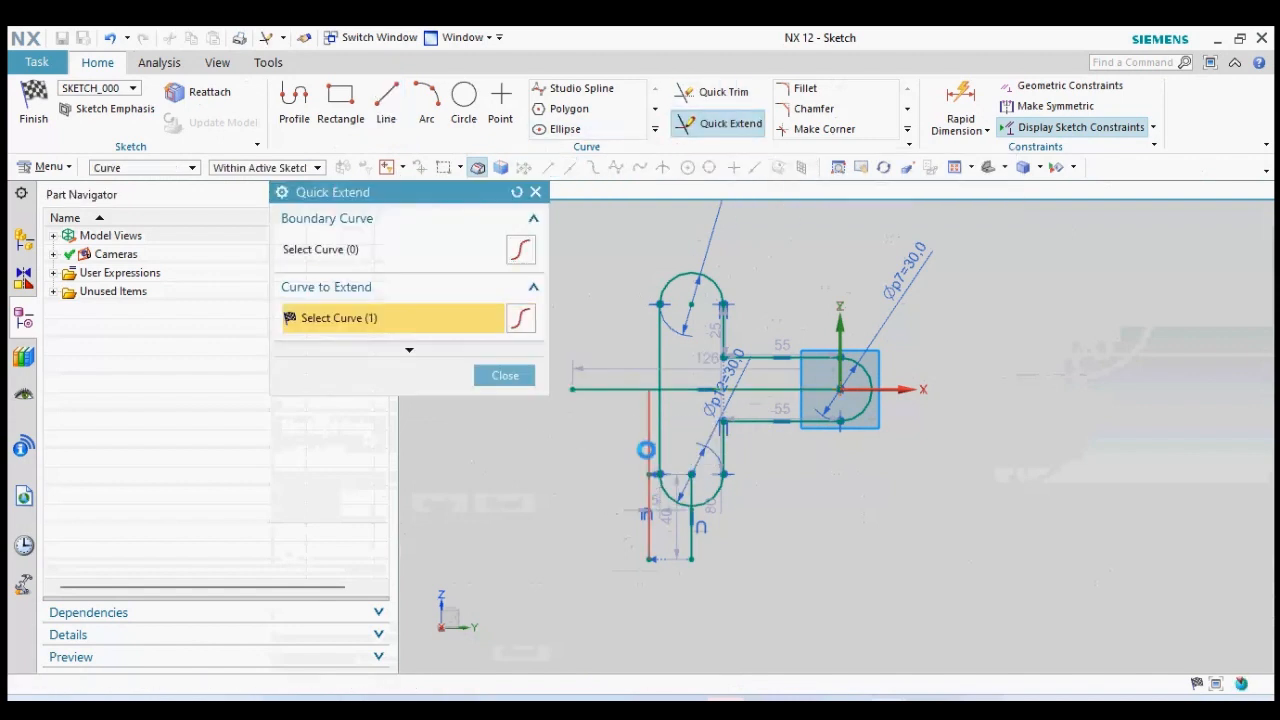
click(504, 376)
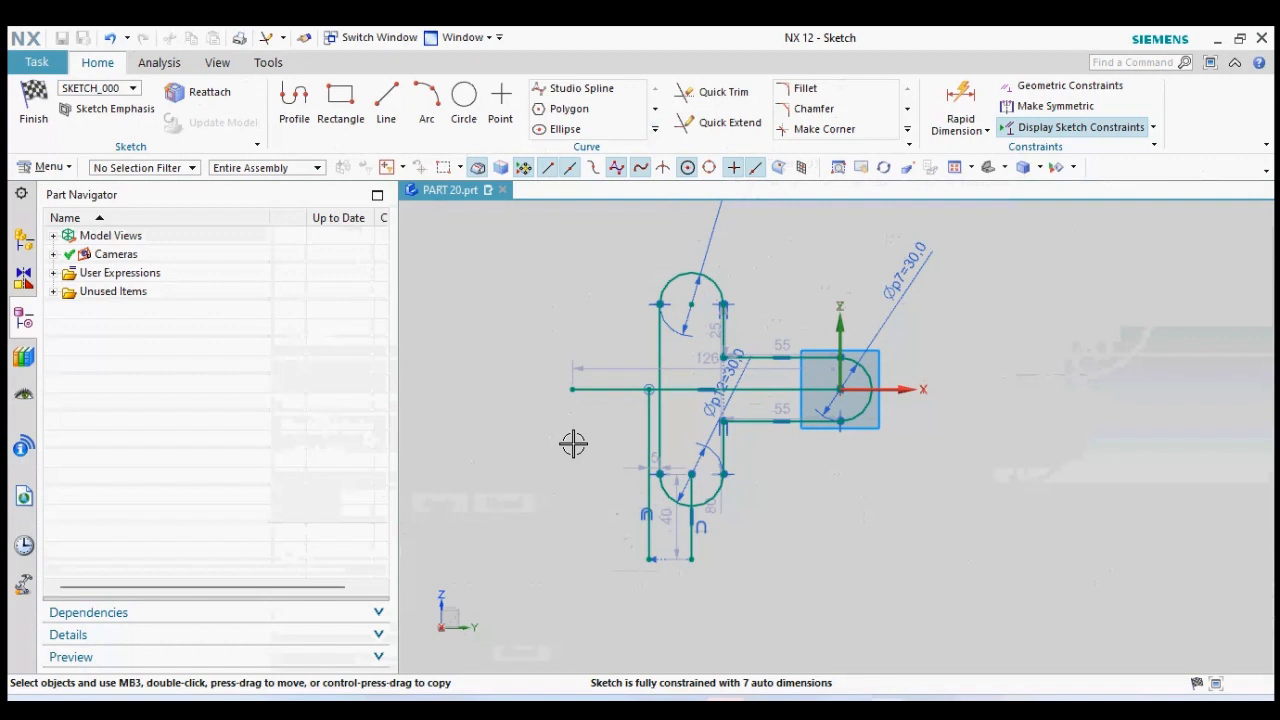
click(386, 100)
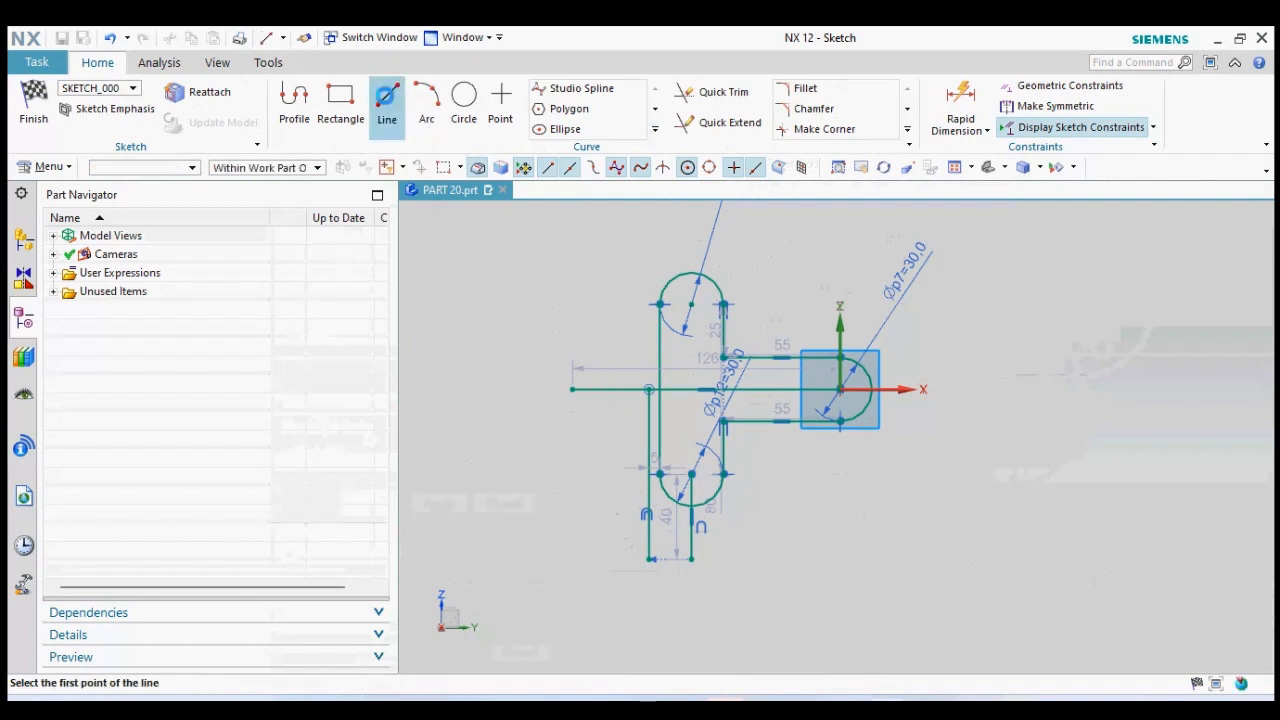
click(349, 191)
click(464, 107)
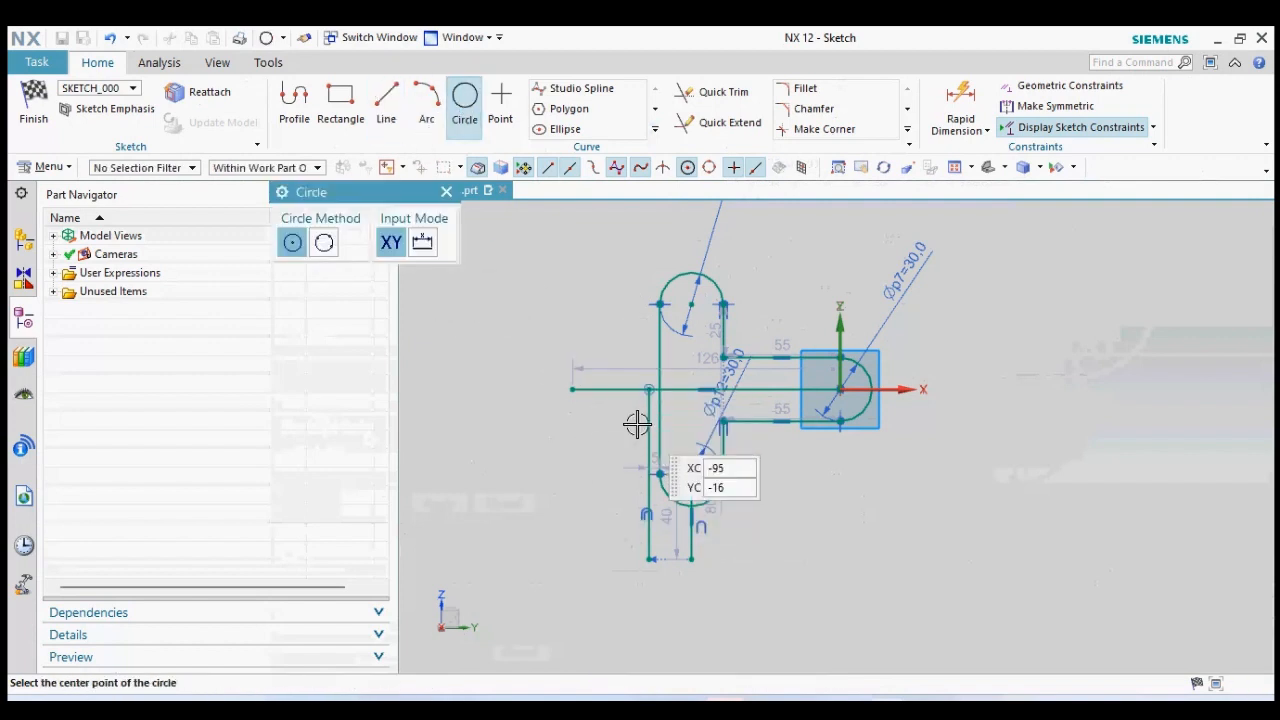
click(460, 190)
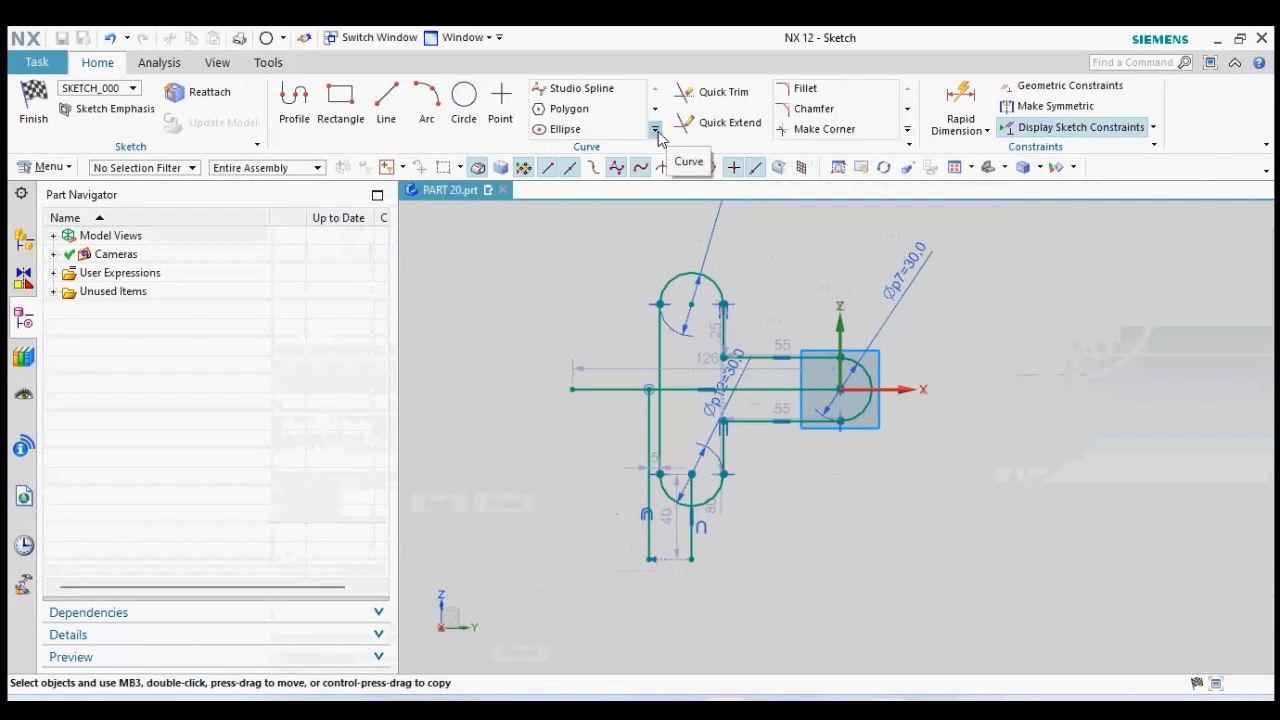
- Offset the horizontal centre line 10 mm to both sides with Symmetric Offset
click(656, 131)
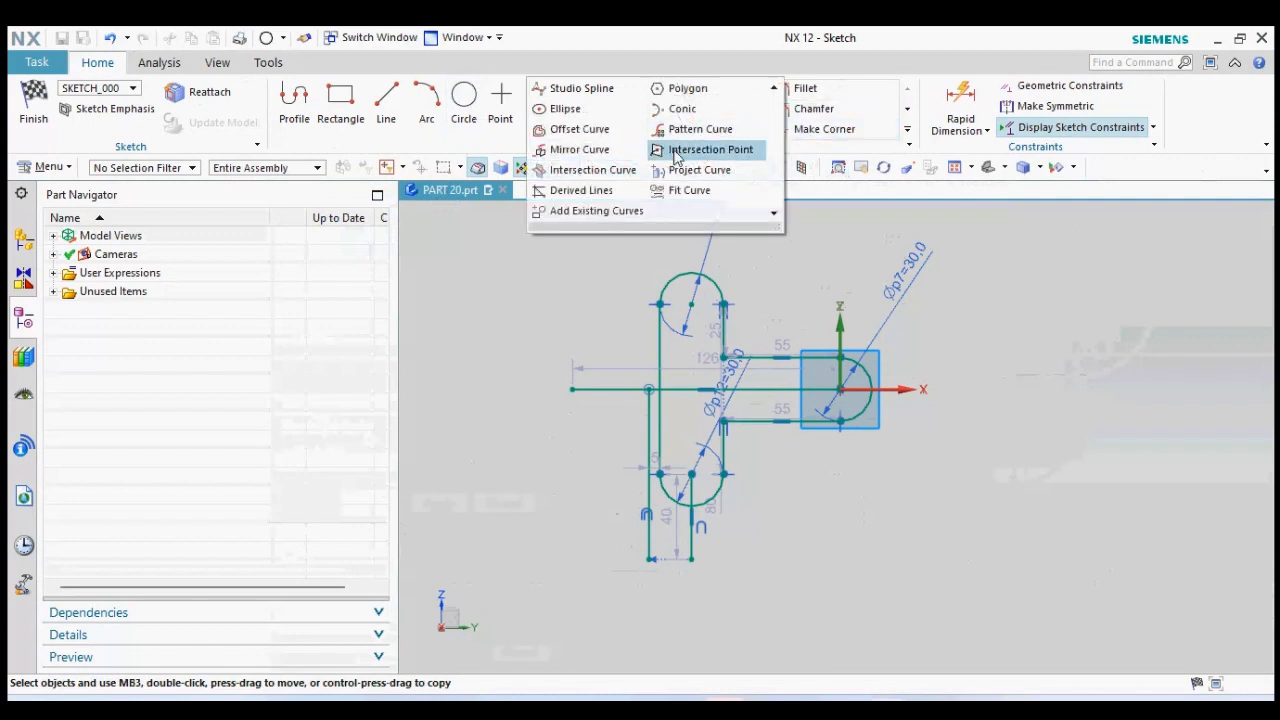
click(598, 129)
click(628, 389)
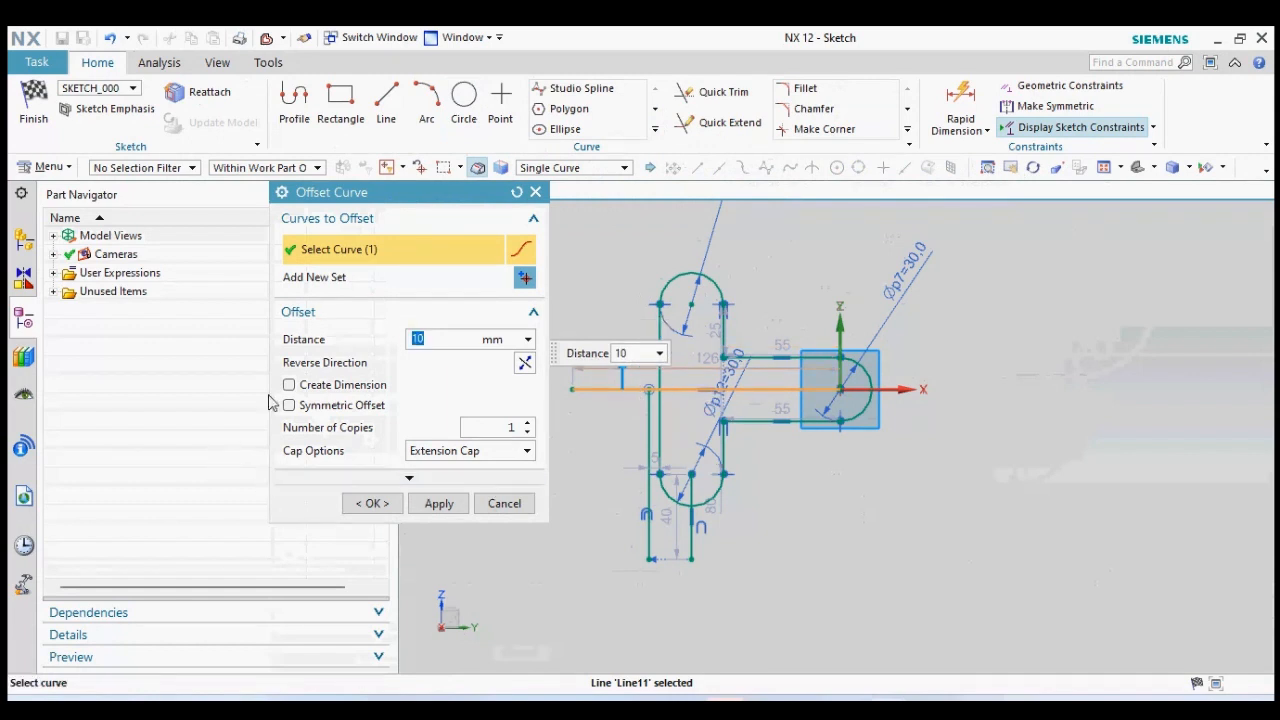
click(312, 409)
click(362, 495)
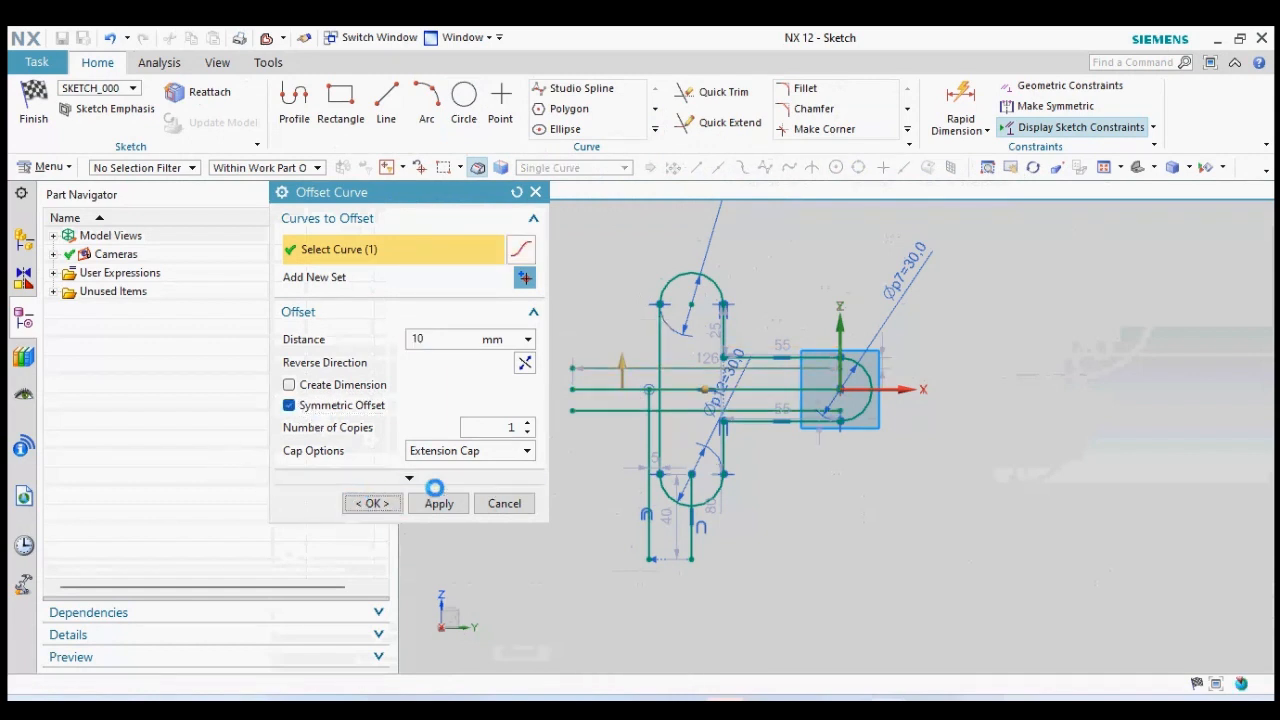
- Extend the offset vertical line up to the upper of the two horizontal offset lines
click(750, 130)
click(647, 405)
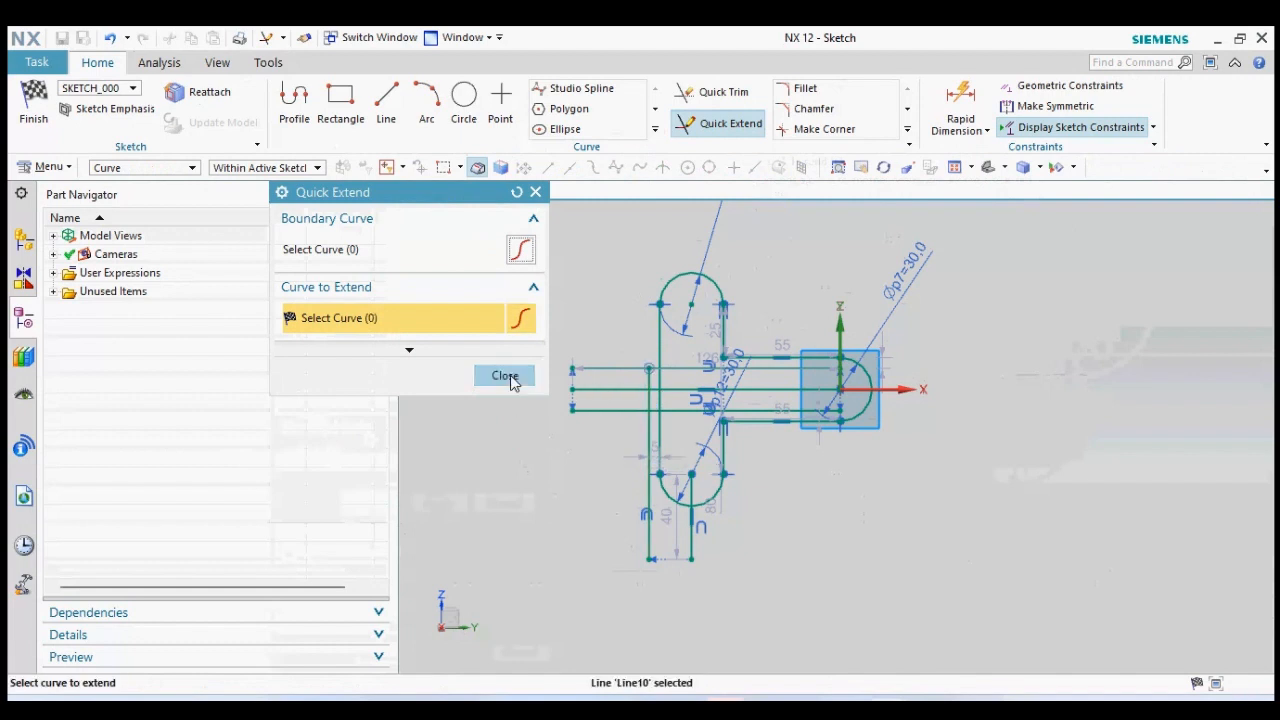
click(510, 372)
- Draw two 15 mm diameter circles centred where the offset vertical line meets the upper and lower horizontal offset lines
scroll(617, 374, up, 3)
click(463, 100)
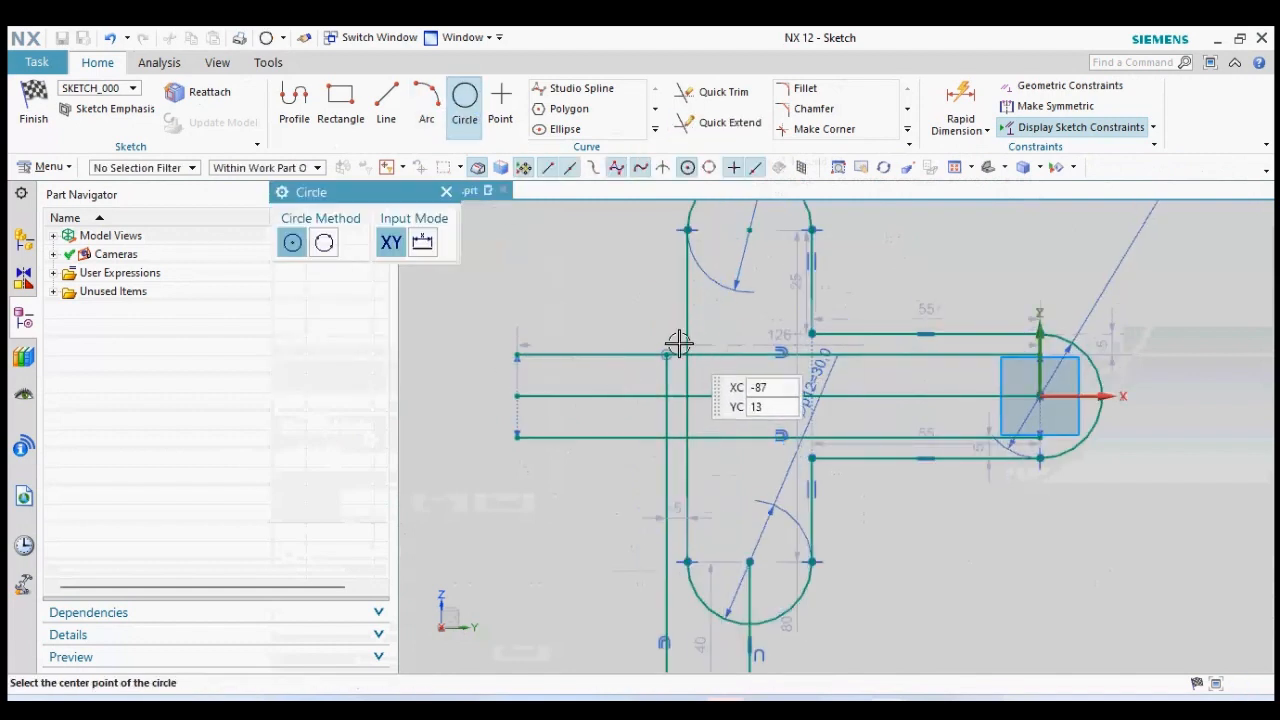
scroll(666, 360, up, 3)
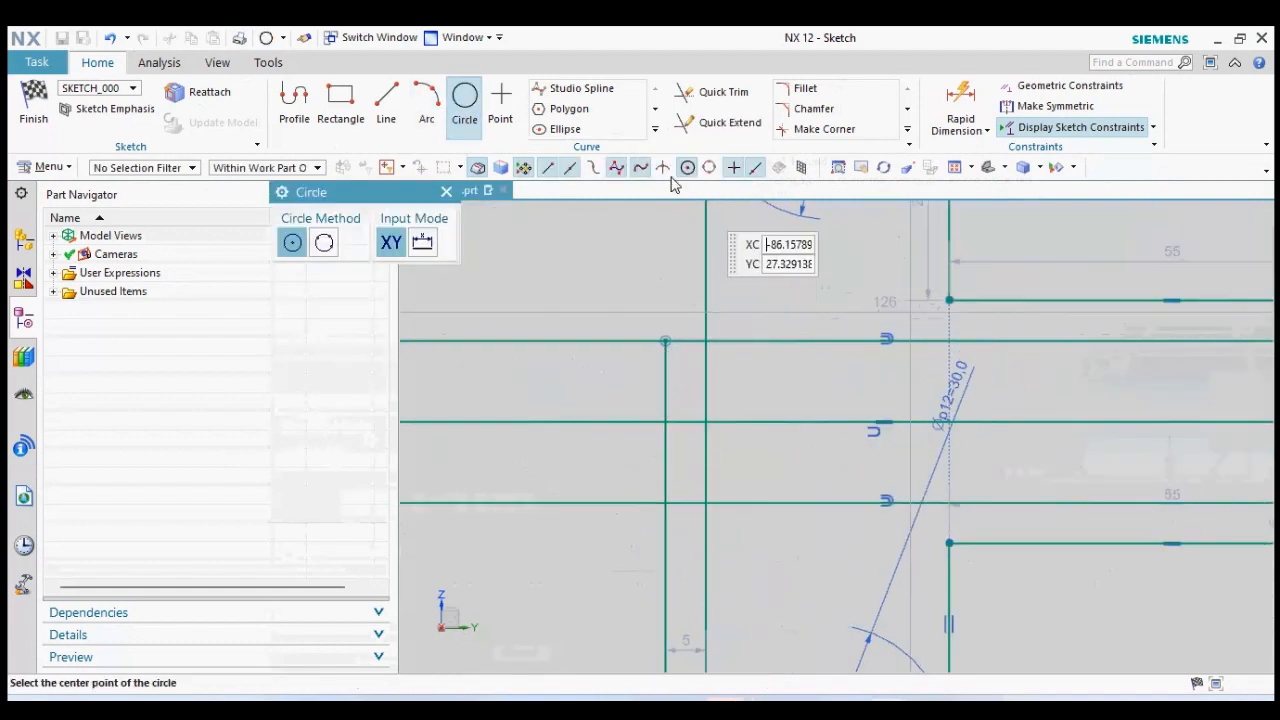
click(665, 341)
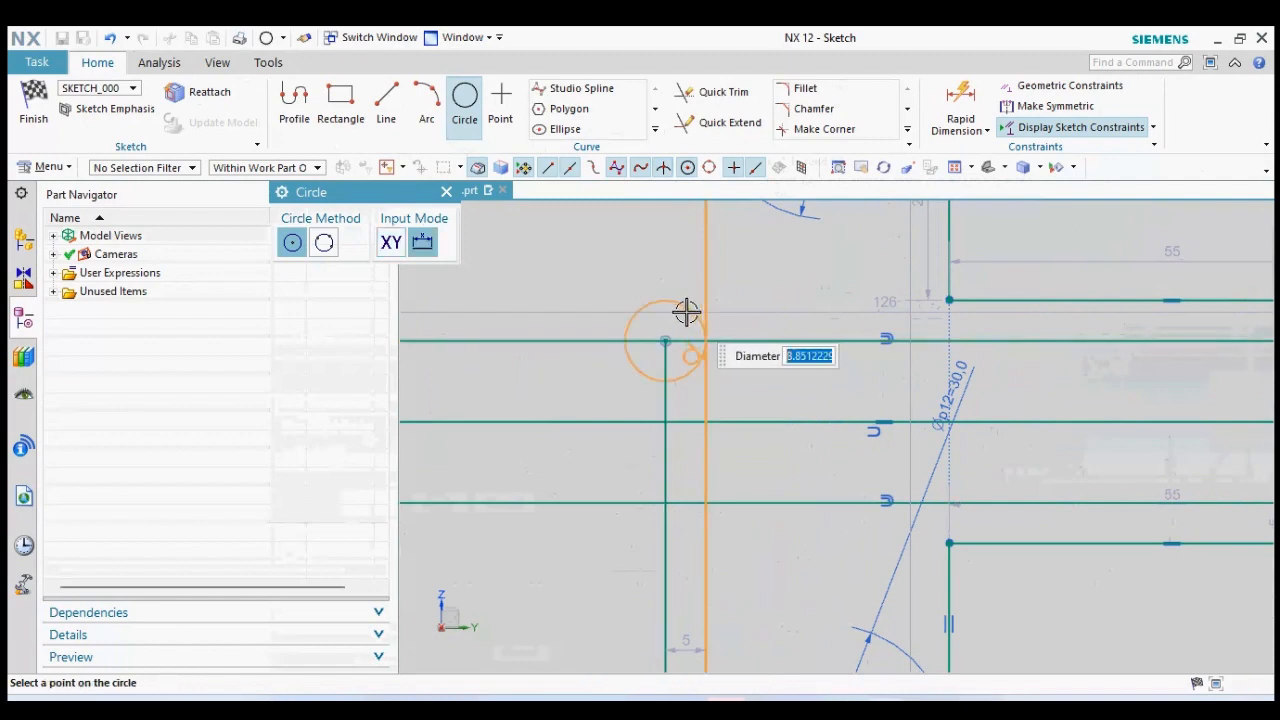
key(Return)
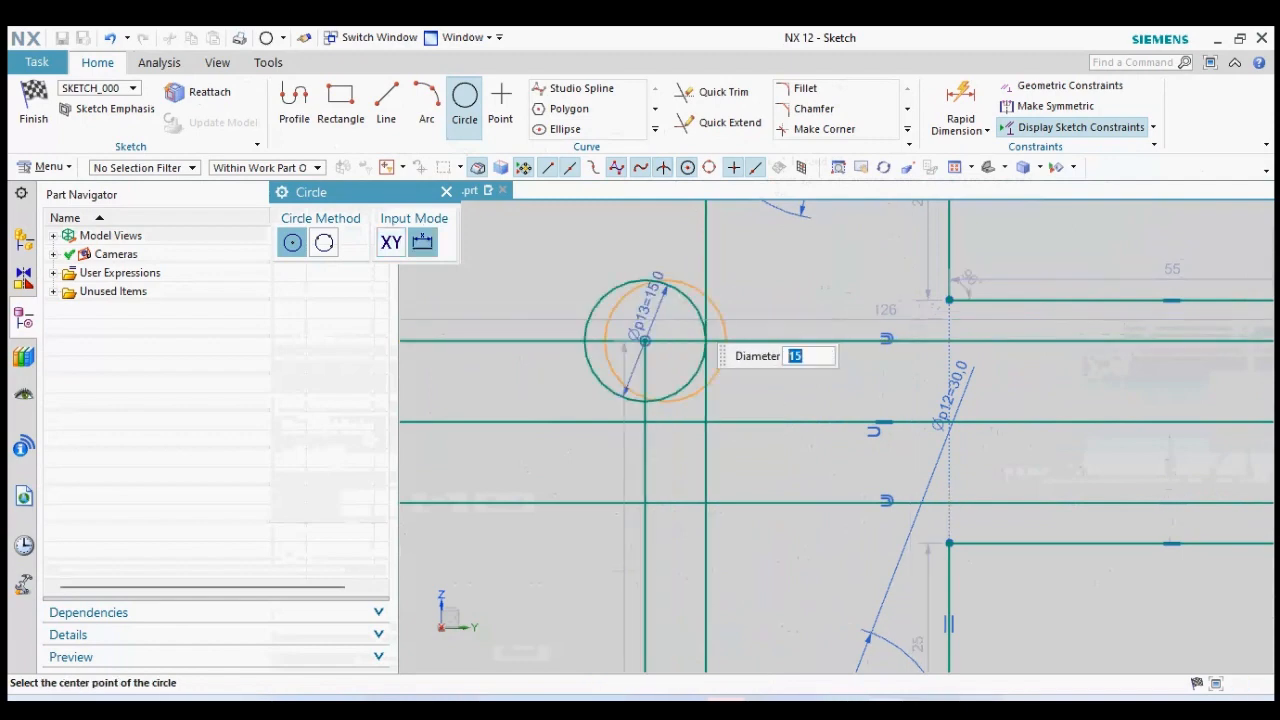
click(645, 501)
click(446, 191)
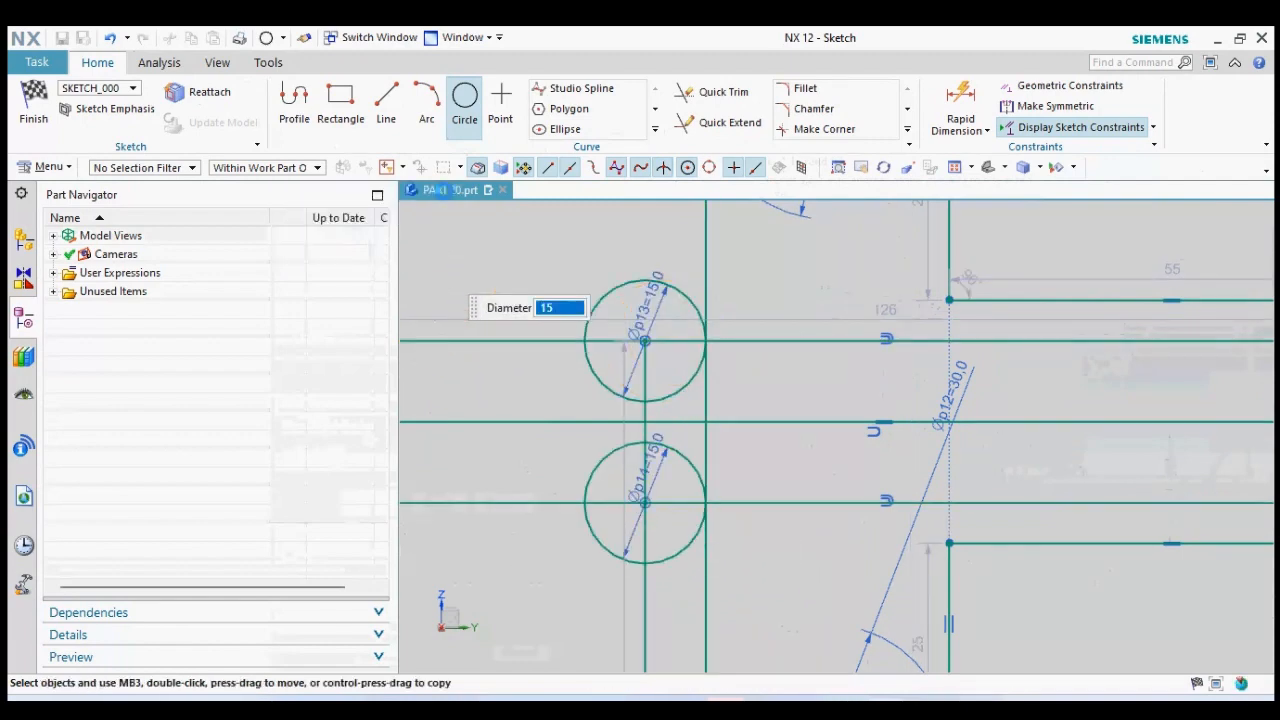
- Draw a vertical line about 25 mm long down from the upper circle's outer side, tangent to both 15 mm circles
click(396, 110)
click(584, 341)
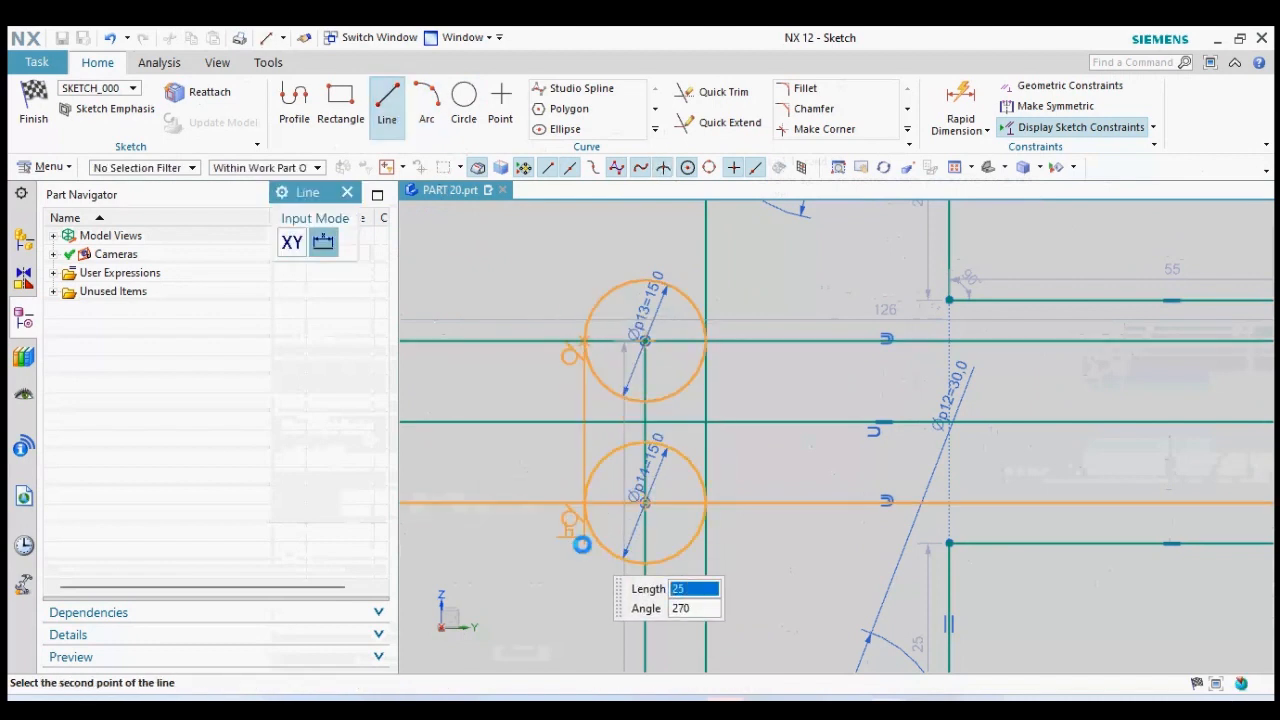
click(584, 545)
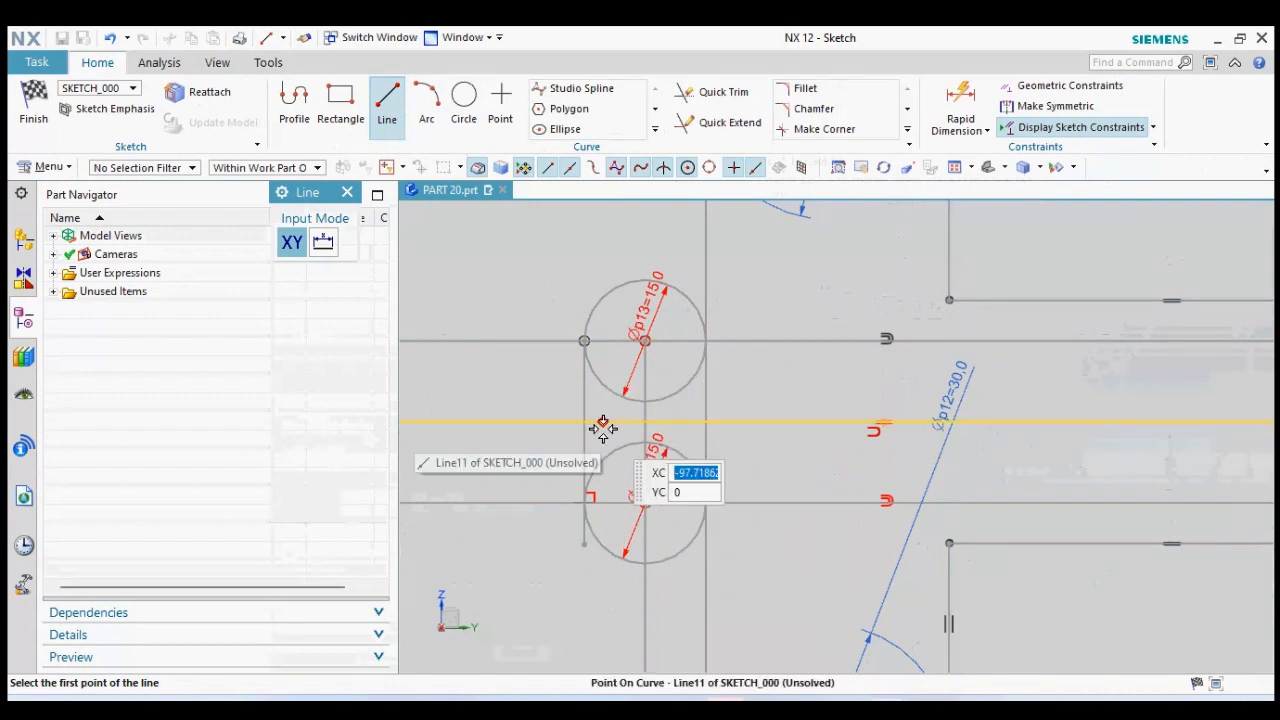
click(347, 192)
- Trim the tangent line's overhang below the lower circle's centre and the facing inner arcs of both 15 mm circles
click(735, 93)
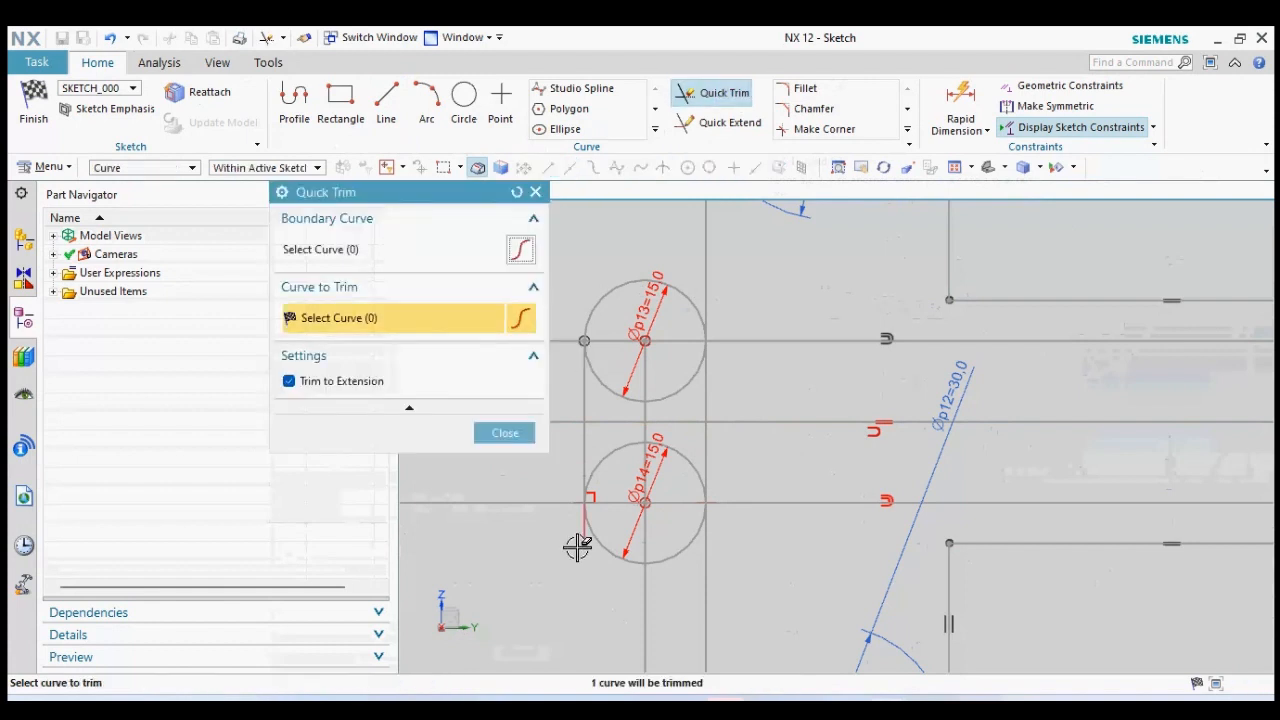
click(624, 453)
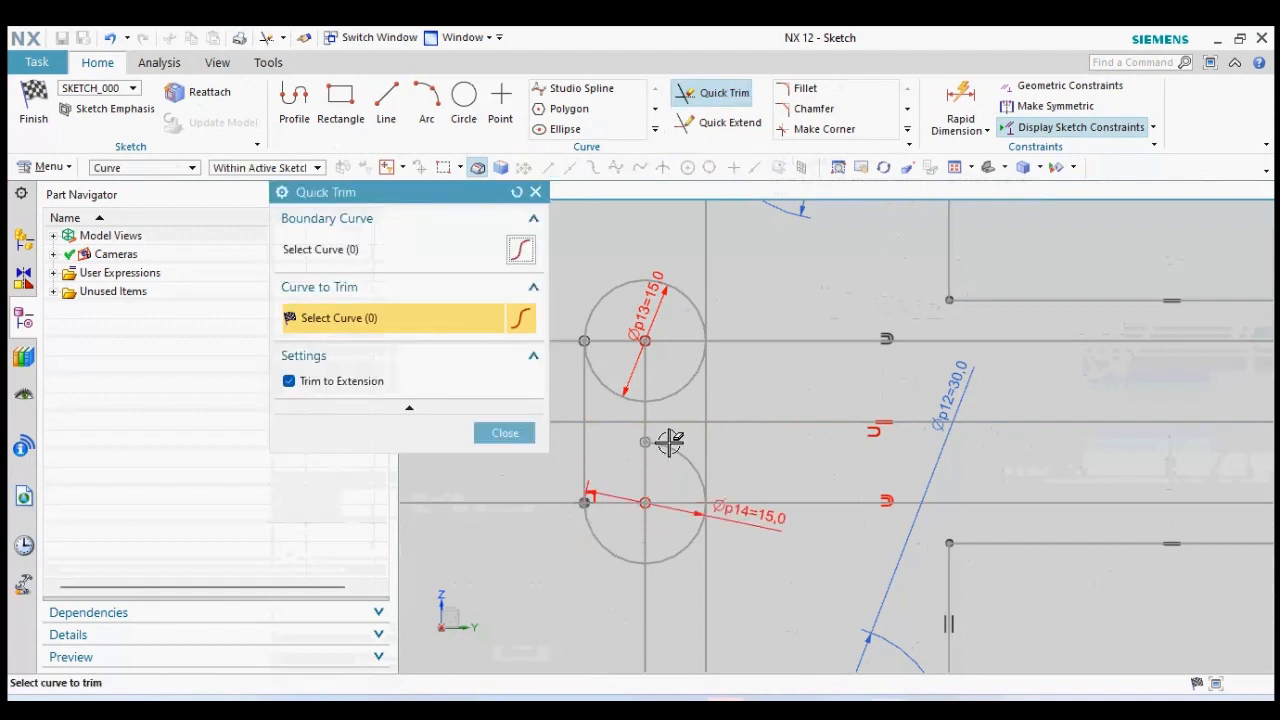
click(628, 397)
click(646, 442)
click(640, 391)
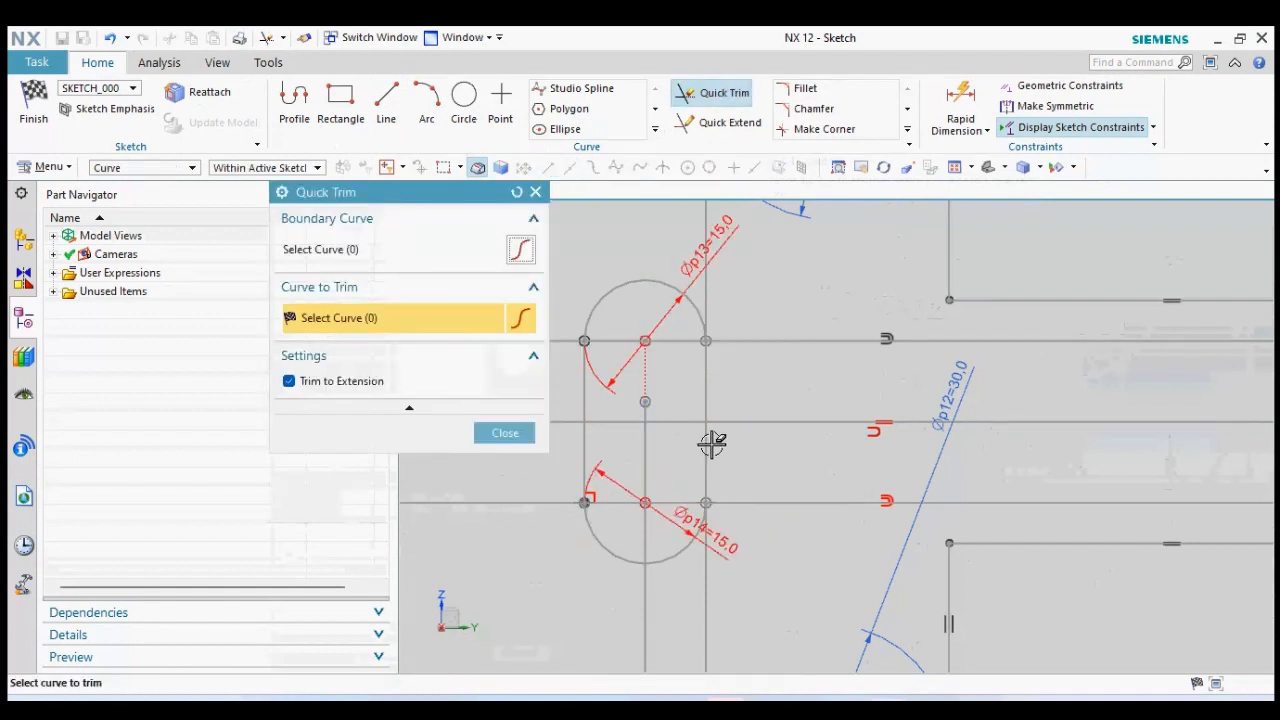
- Trim the centre lines inside the small rounded end and the T-profile's vertical side between the two 15 mm arcs
scroll(712, 443, down, 1)
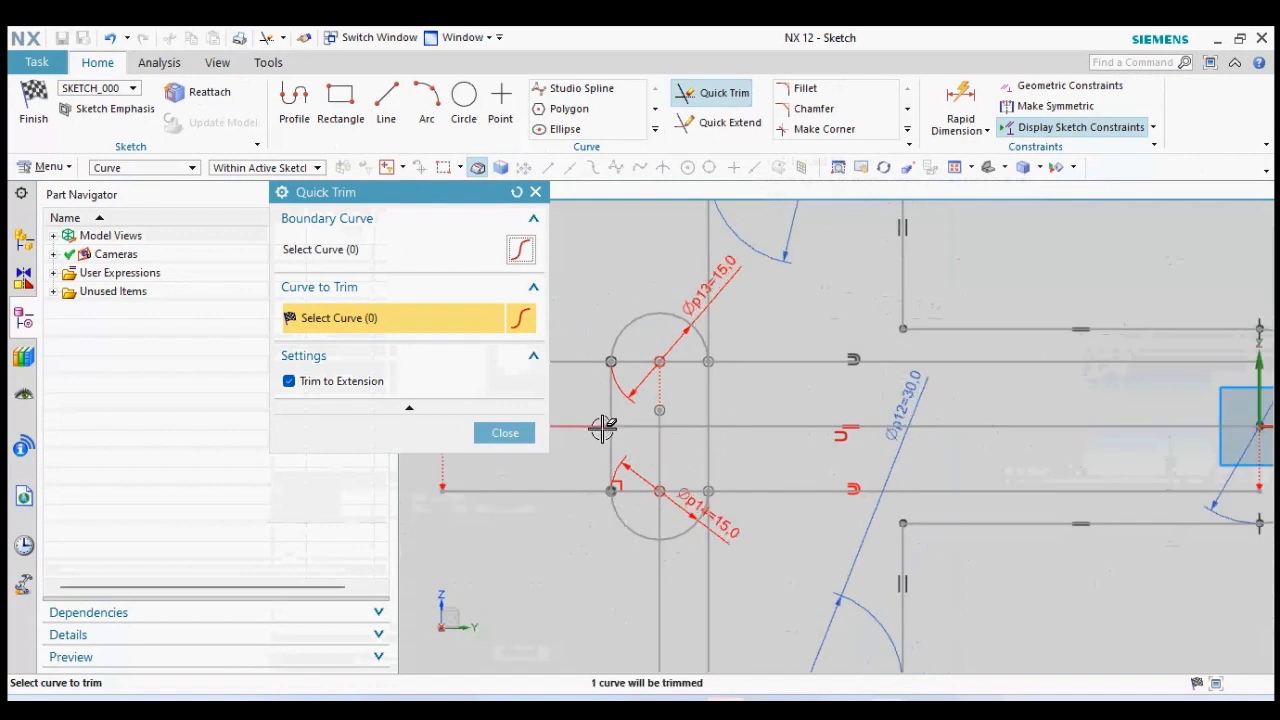
click(659, 442)
click(643, 390)
scroll(660, 425, up, 2)
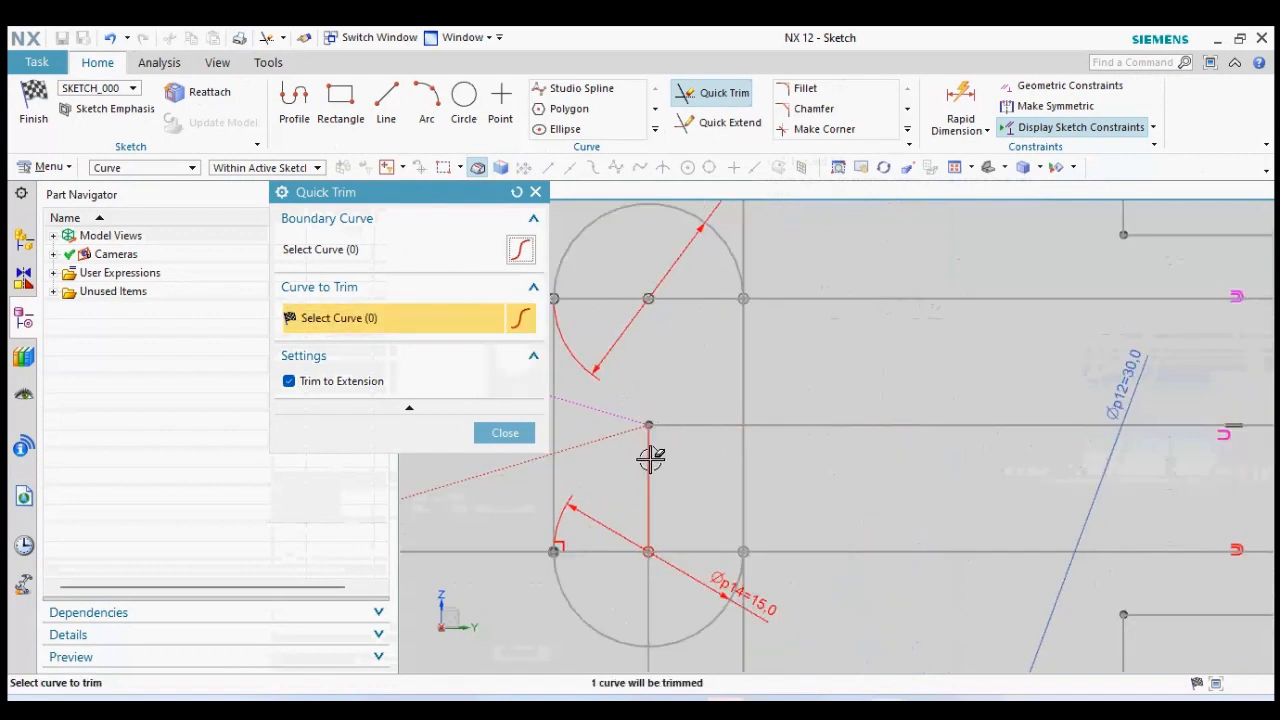
scroll(703, 409, down, 2)
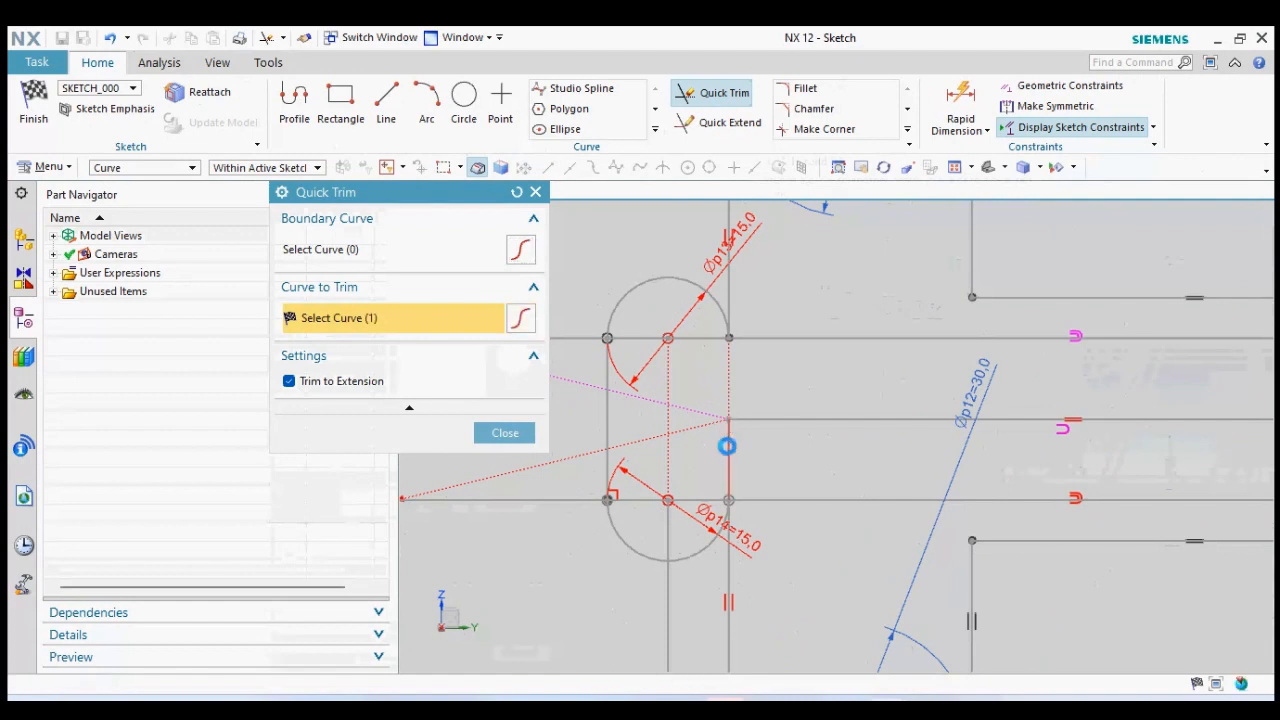
click(727, 446)
- Trim the horizontal offset lines outside and across the two arcs, plus the construction vertical below the lower arc
click(576, 341)
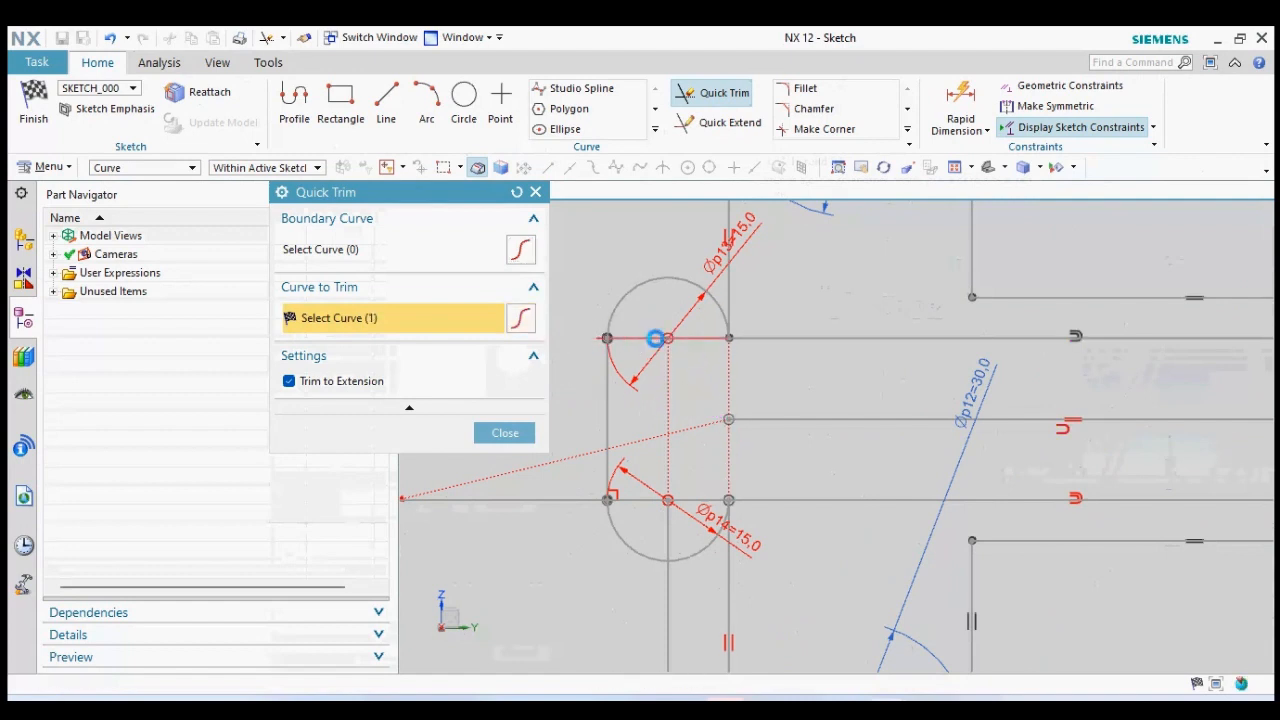
click(557, 502)
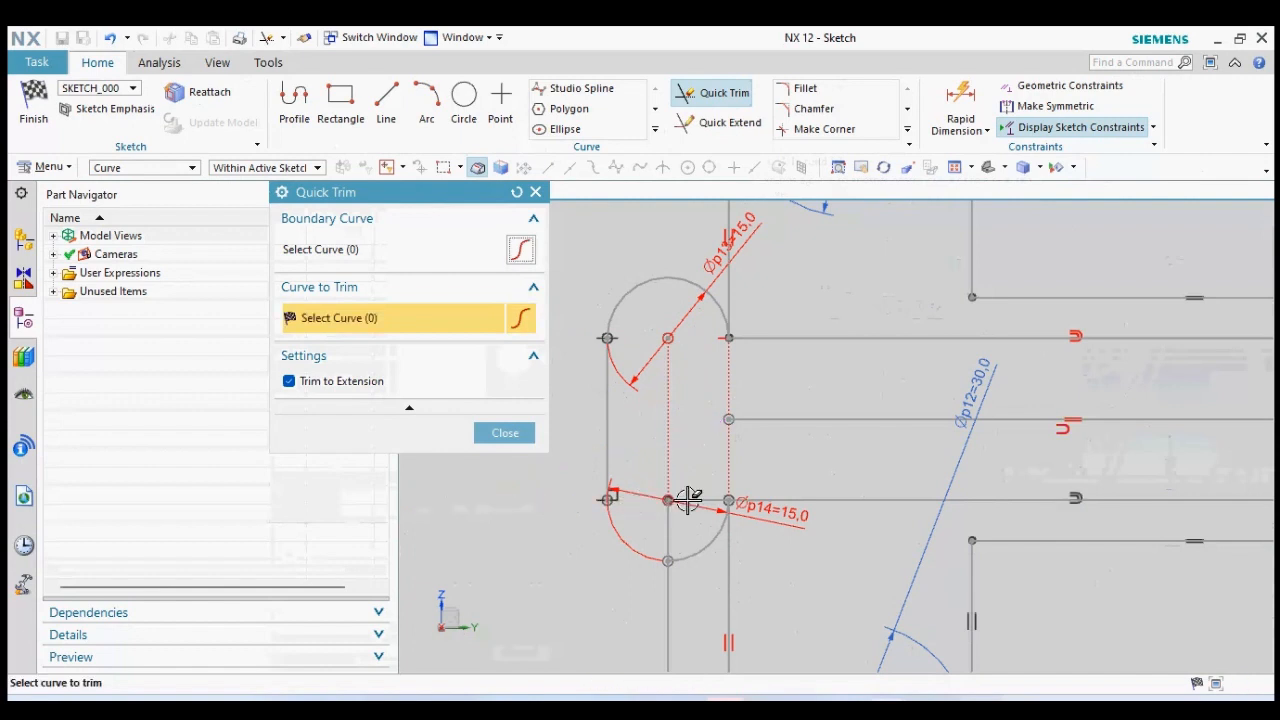
click(668, 603)
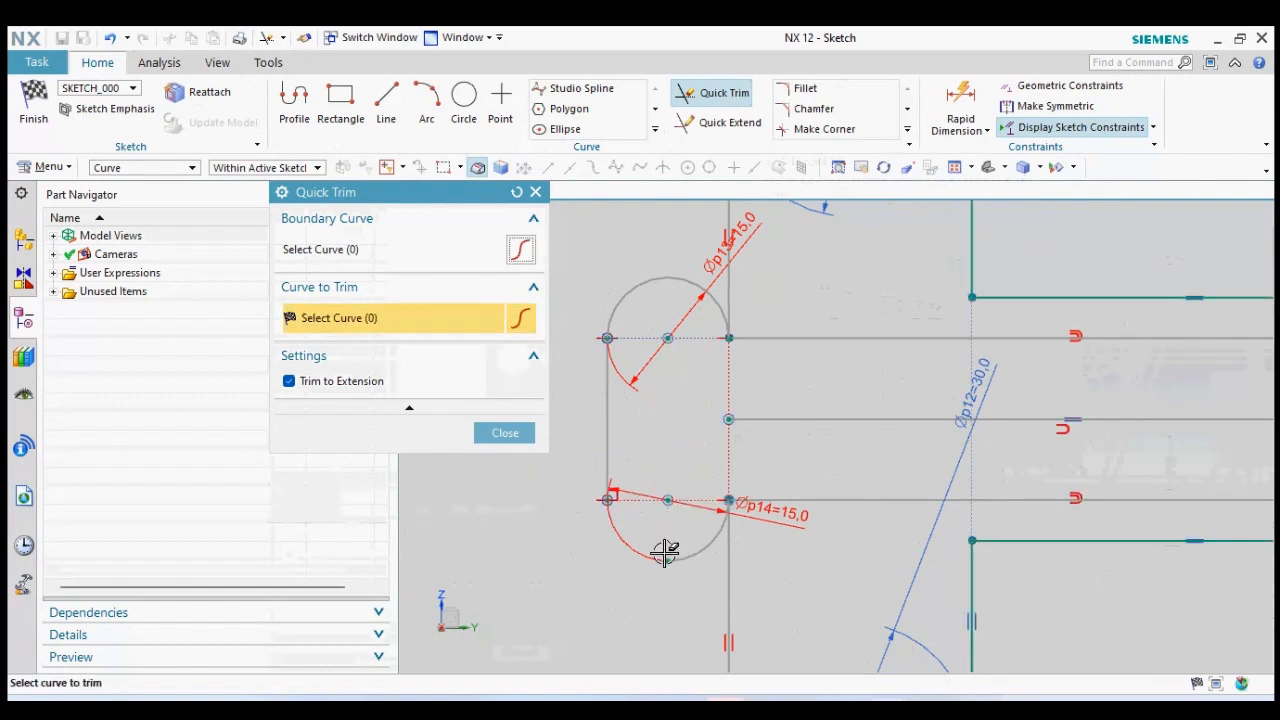
click(525, 436)
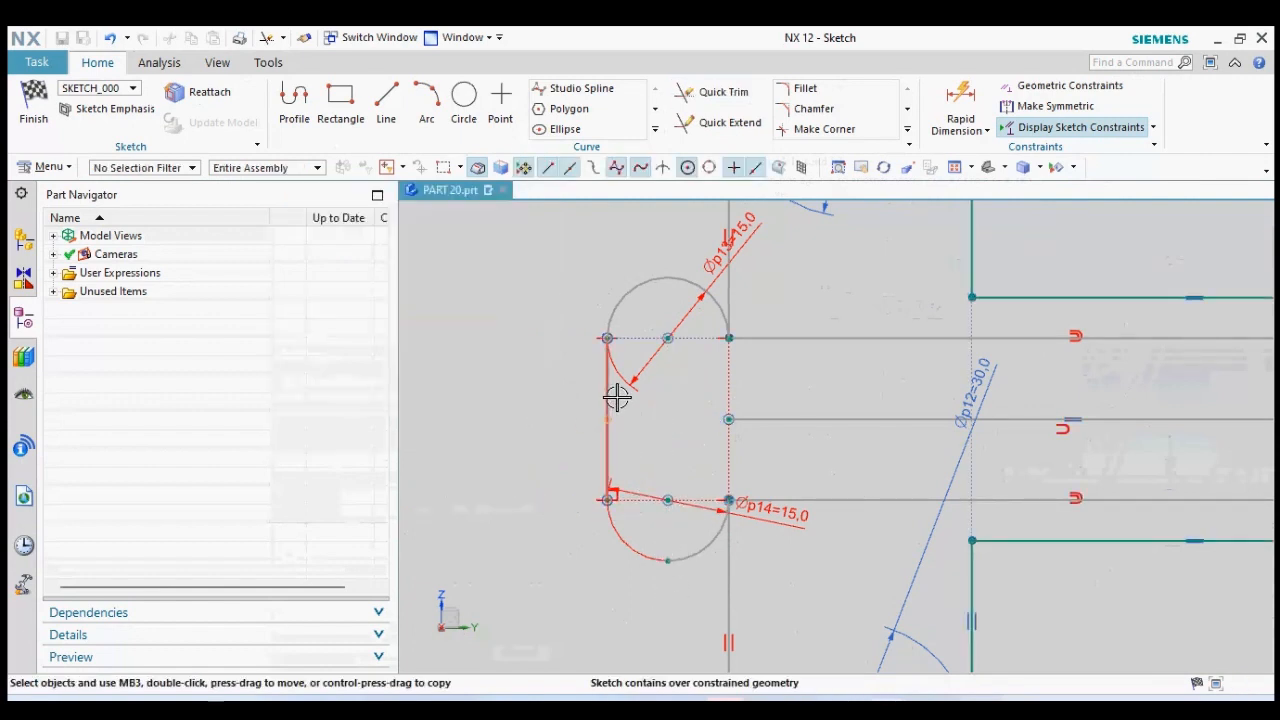
- Draw a three-point arc of radius 7.5 mm from the outer vertical line's lower end to the lower arc's bottom point
click(718, 123)
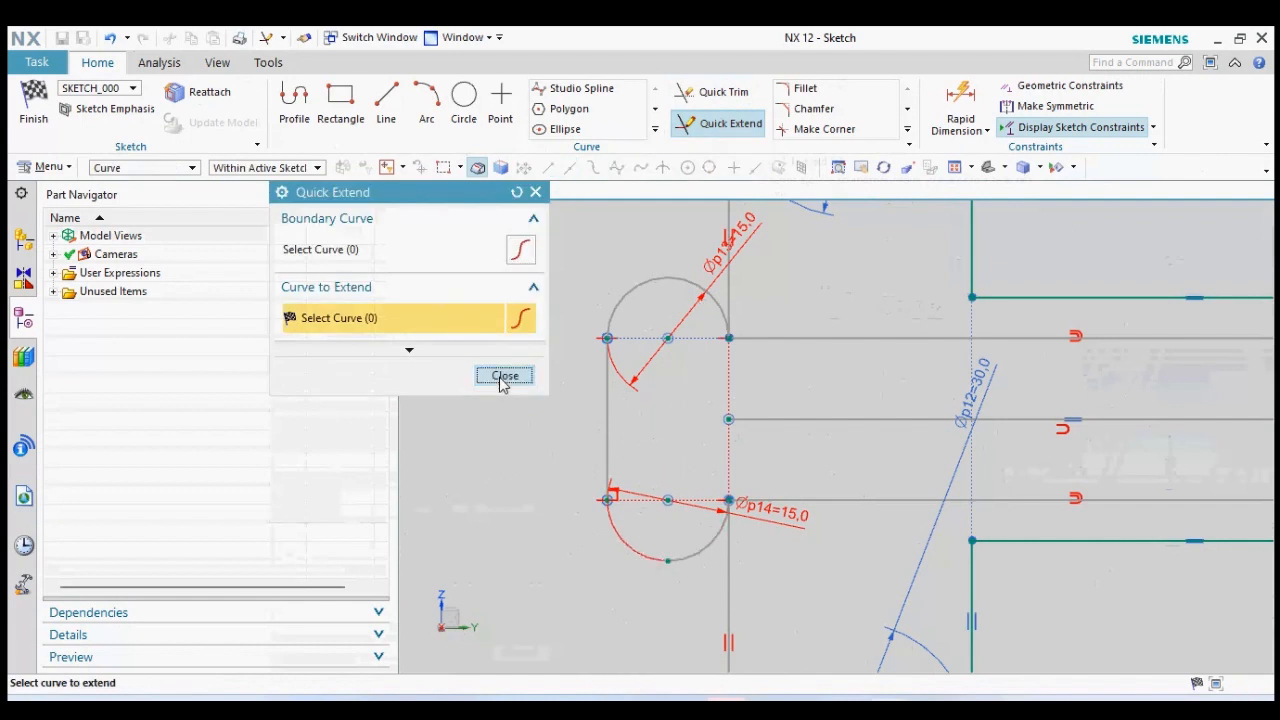
click(503, 375)
scroll(643, 580, up, 2)
click(425, 118)
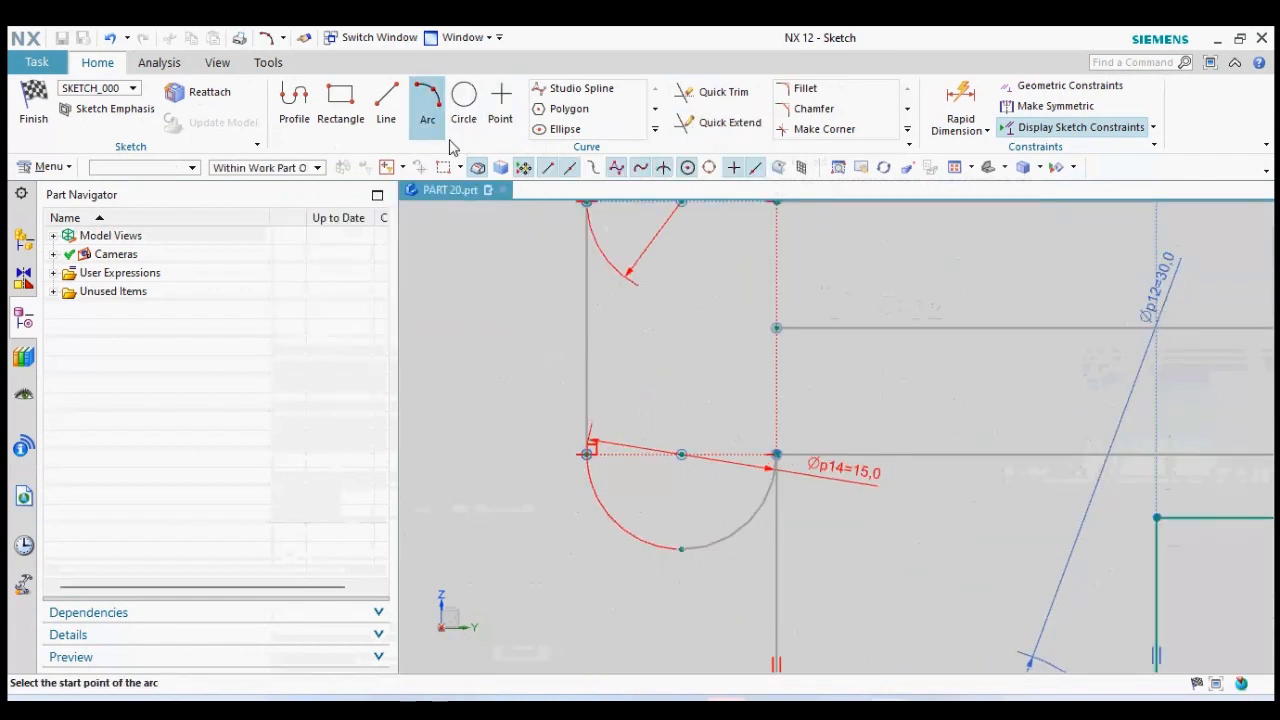
click(586, 454)
click(679, 552)
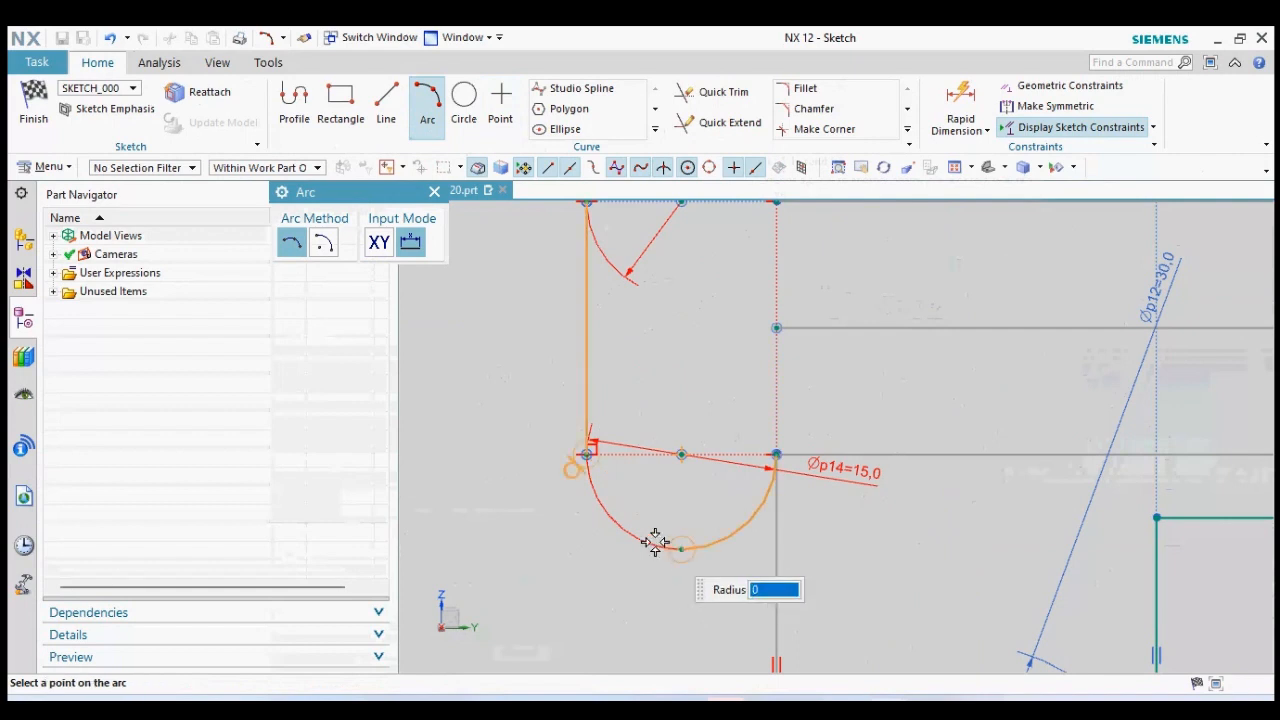
click(610, 538)
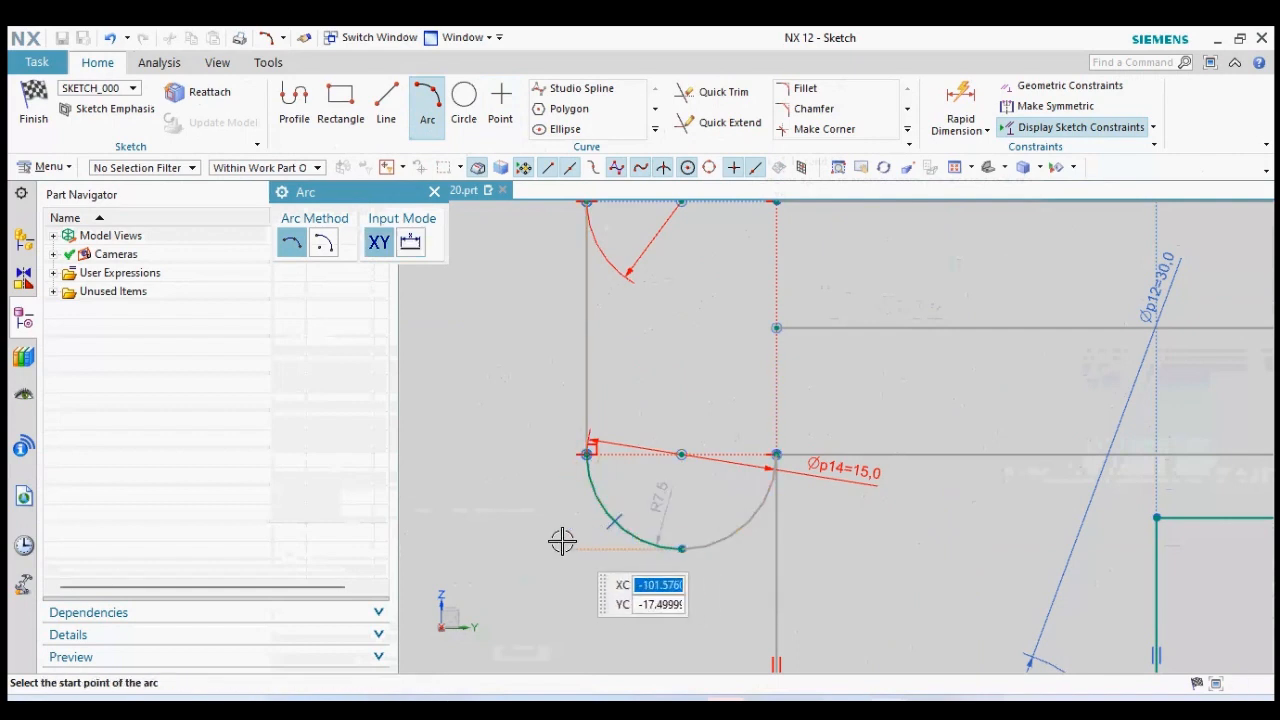
click(434, 191)
- Trim away the leftover horizontal lines running across the T-profile and the vertical side's remnant between the two 15 mm arcs
scroll(530, 386, down, 3)
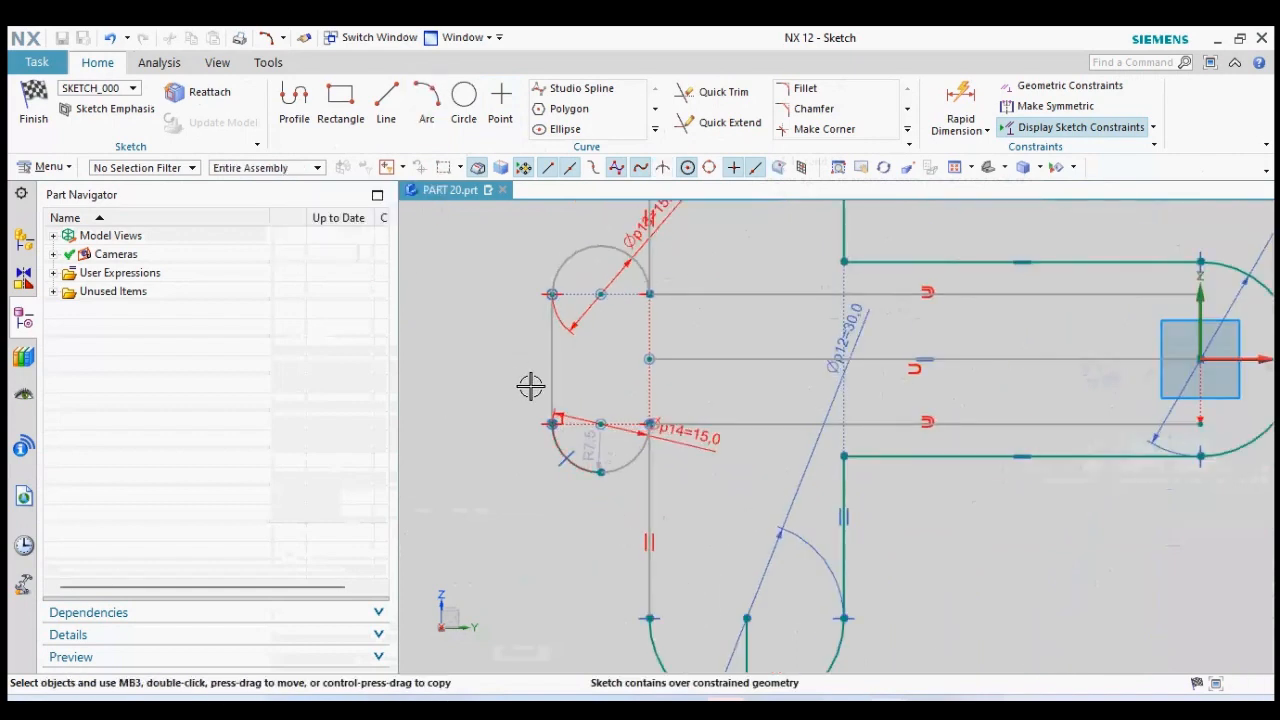
click(712, 92)
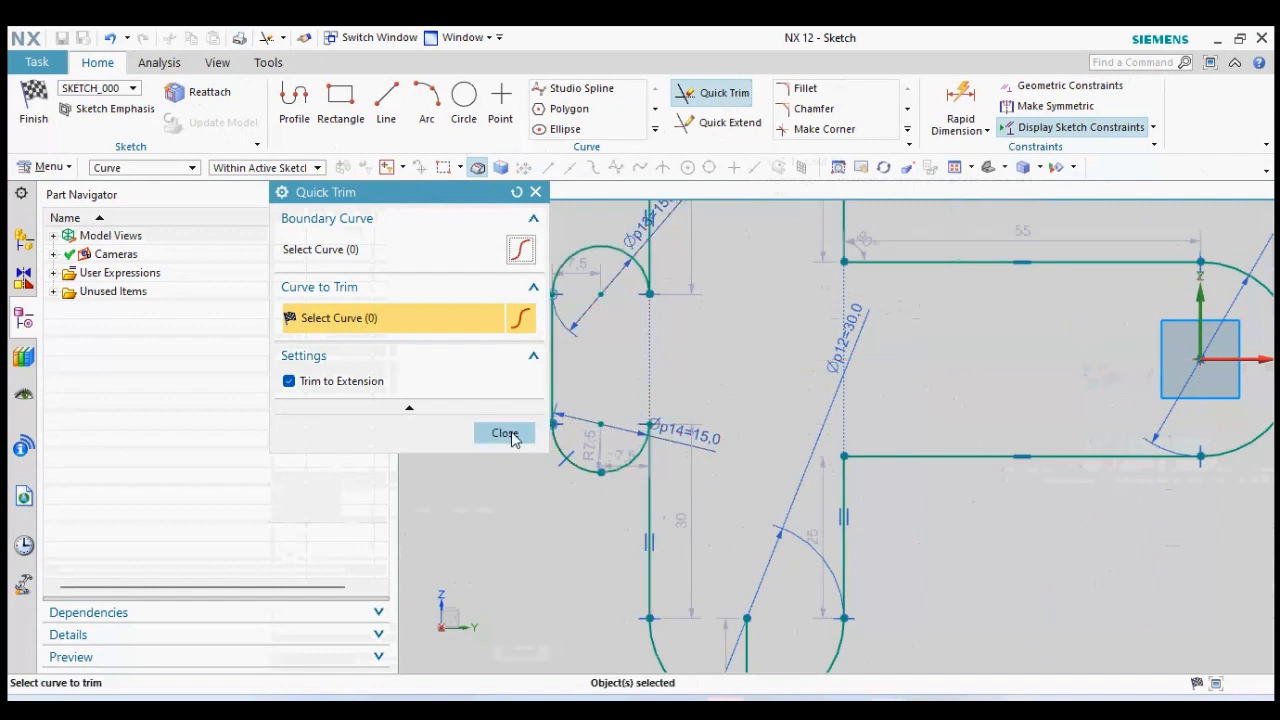
click(505, 433)
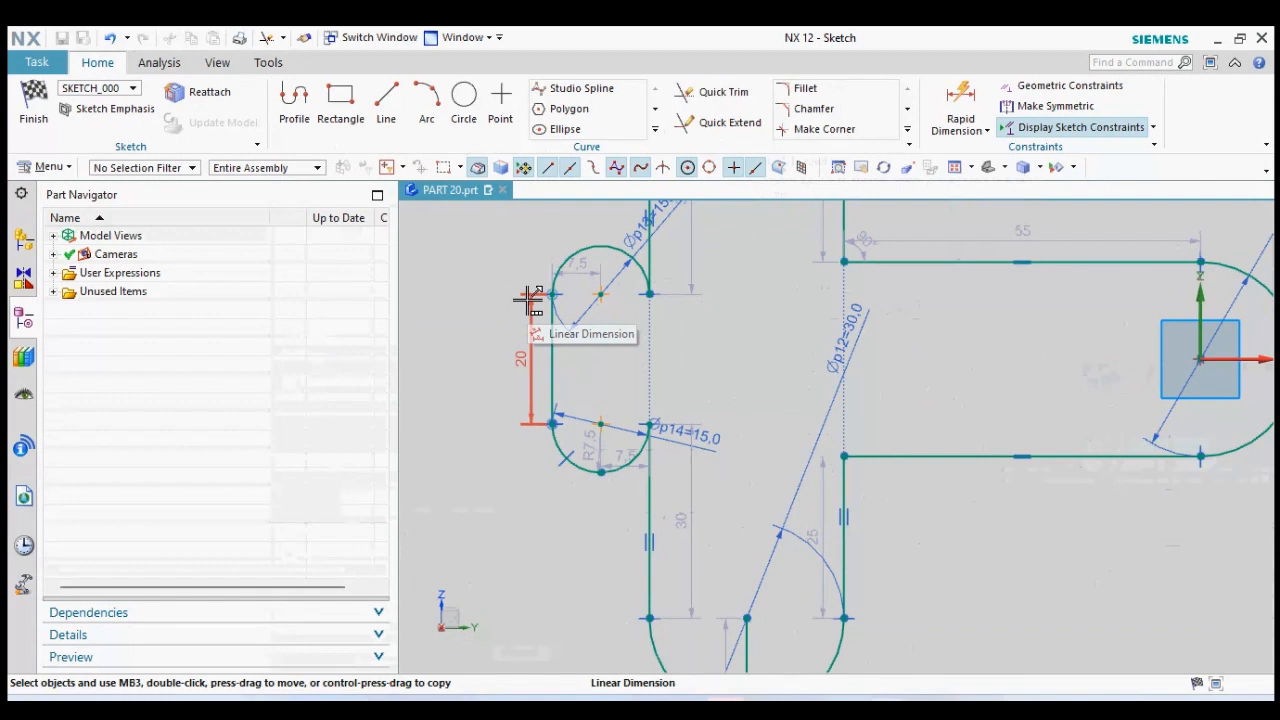
- Try to offset the small rounded projection's arcs and outer vertical line by 15 mm
click(655, 130)
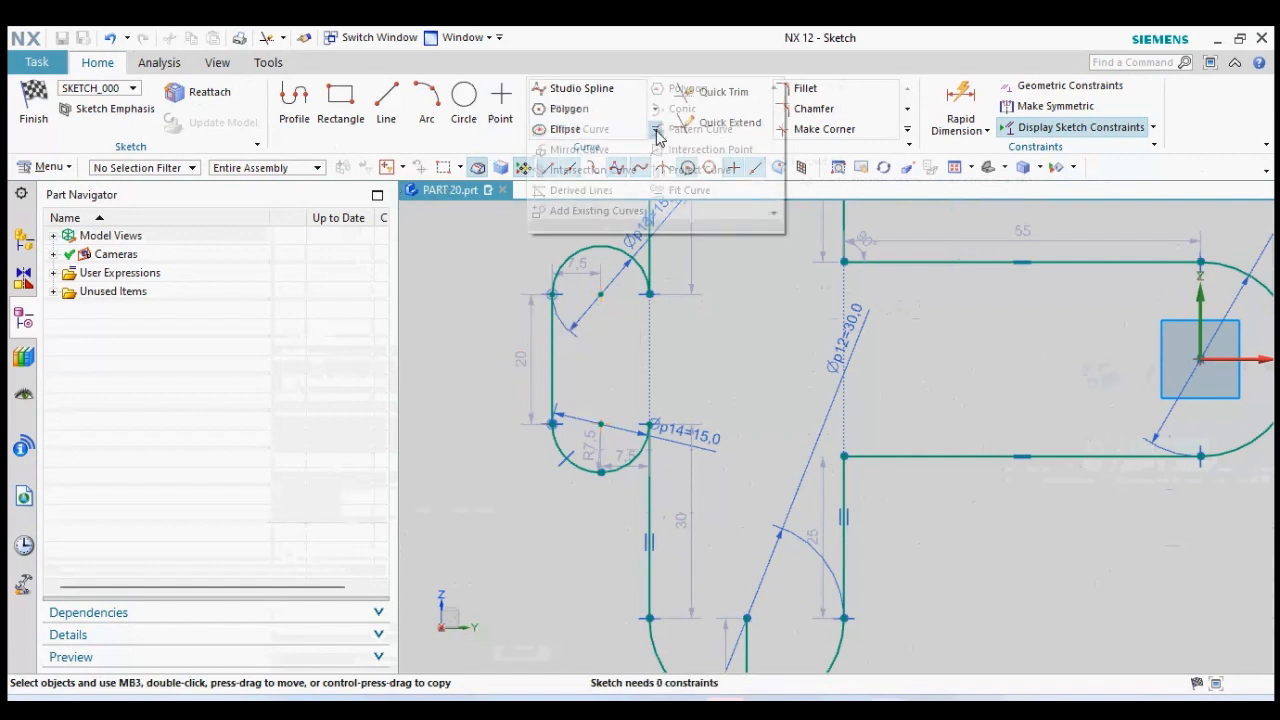
click(576, 253)
click(558, 368)
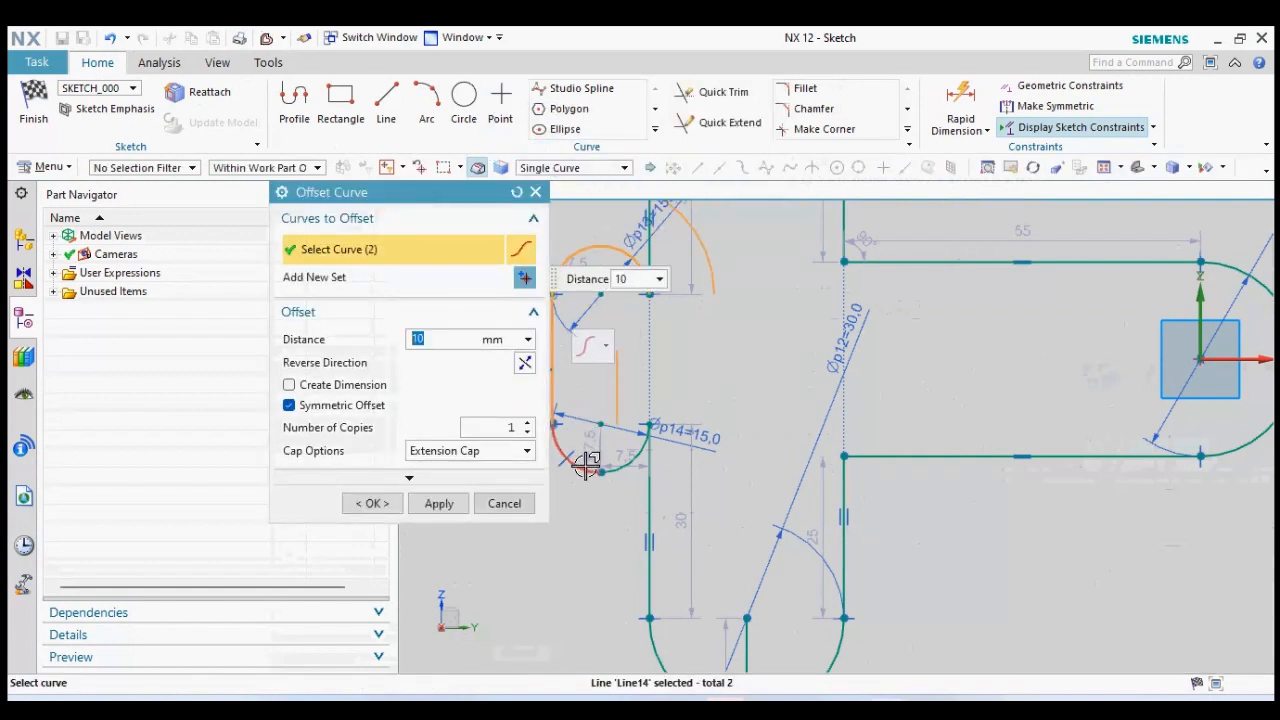
click(586, 465)
scroll(805, 398, down, 2)
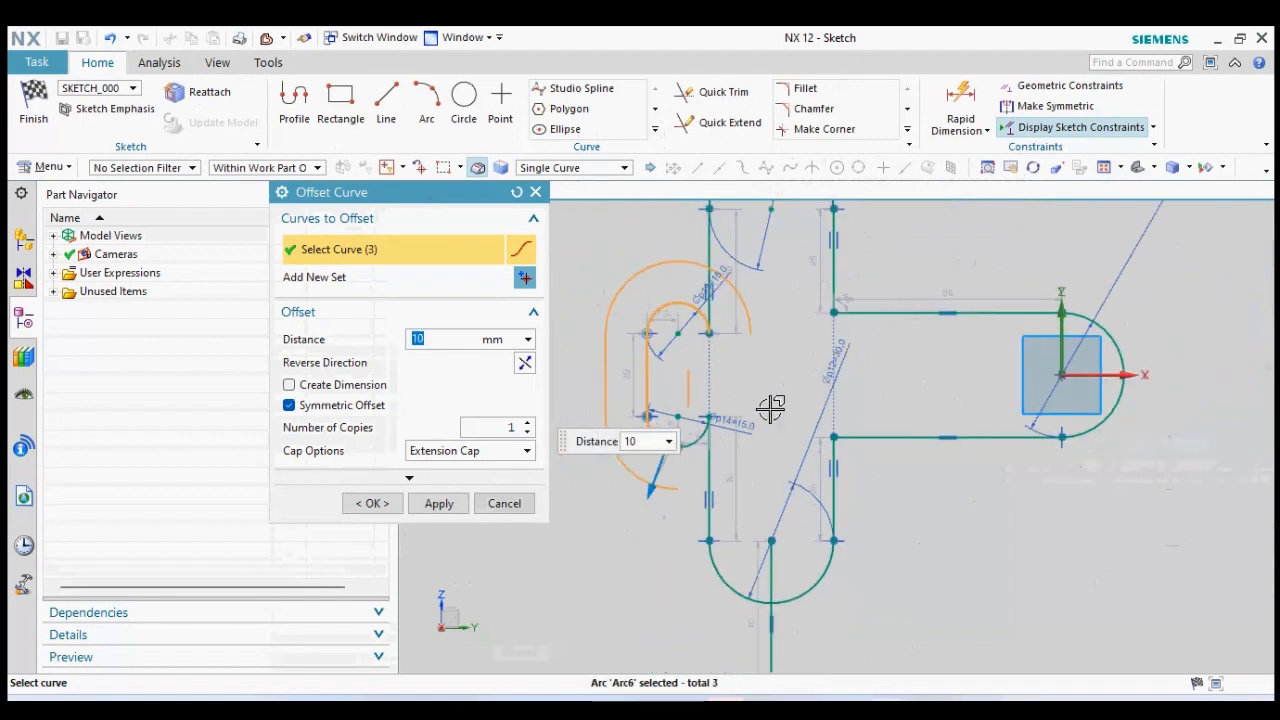
click(700, 447)
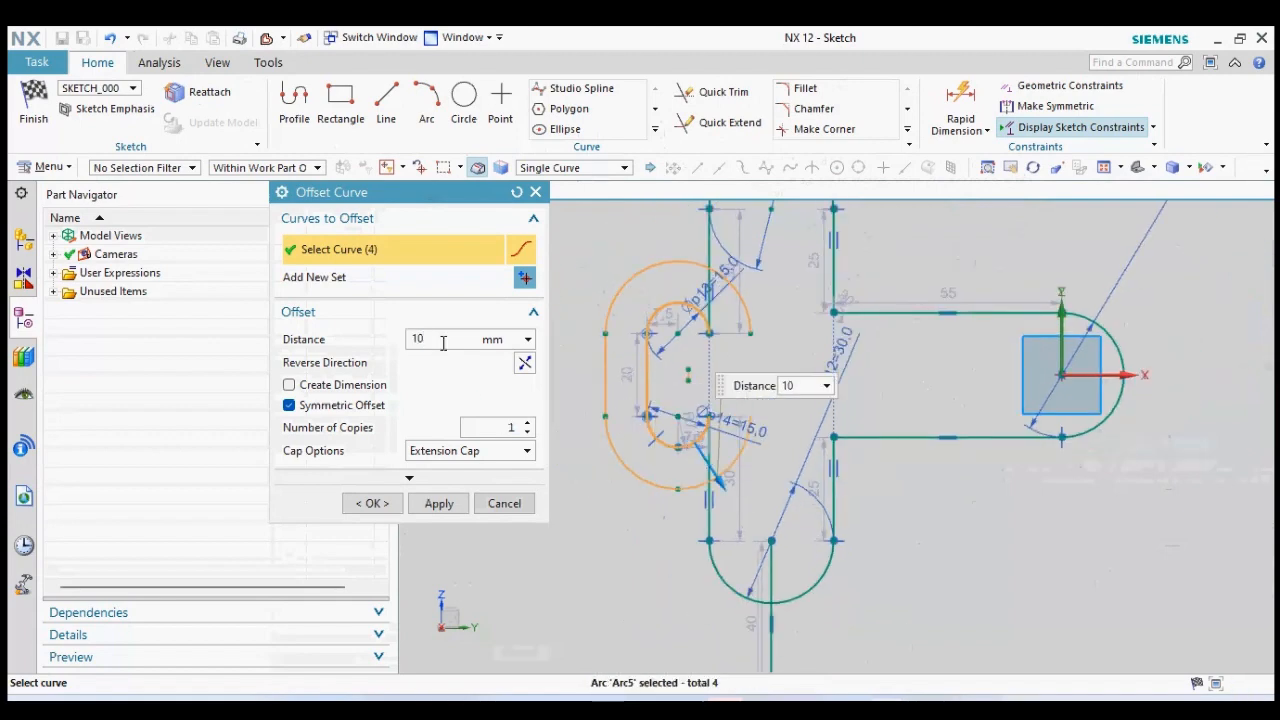
text(5)
key(Return)
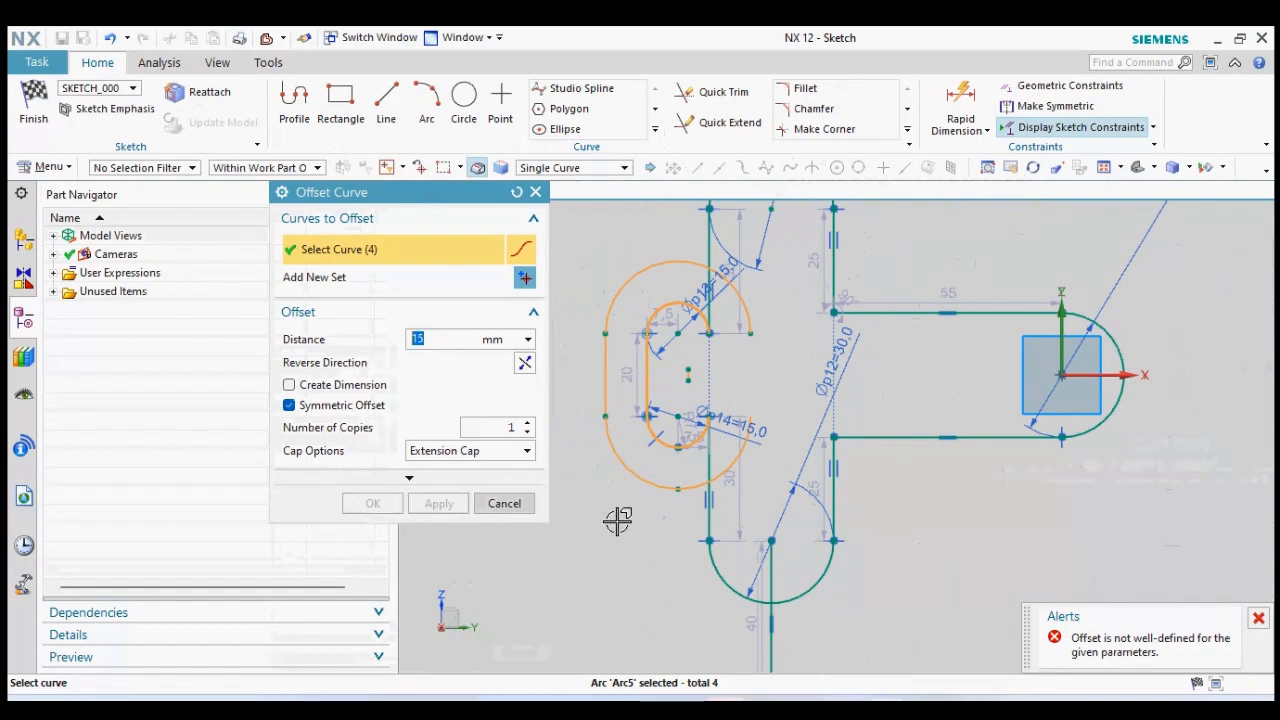
click(504, 505)
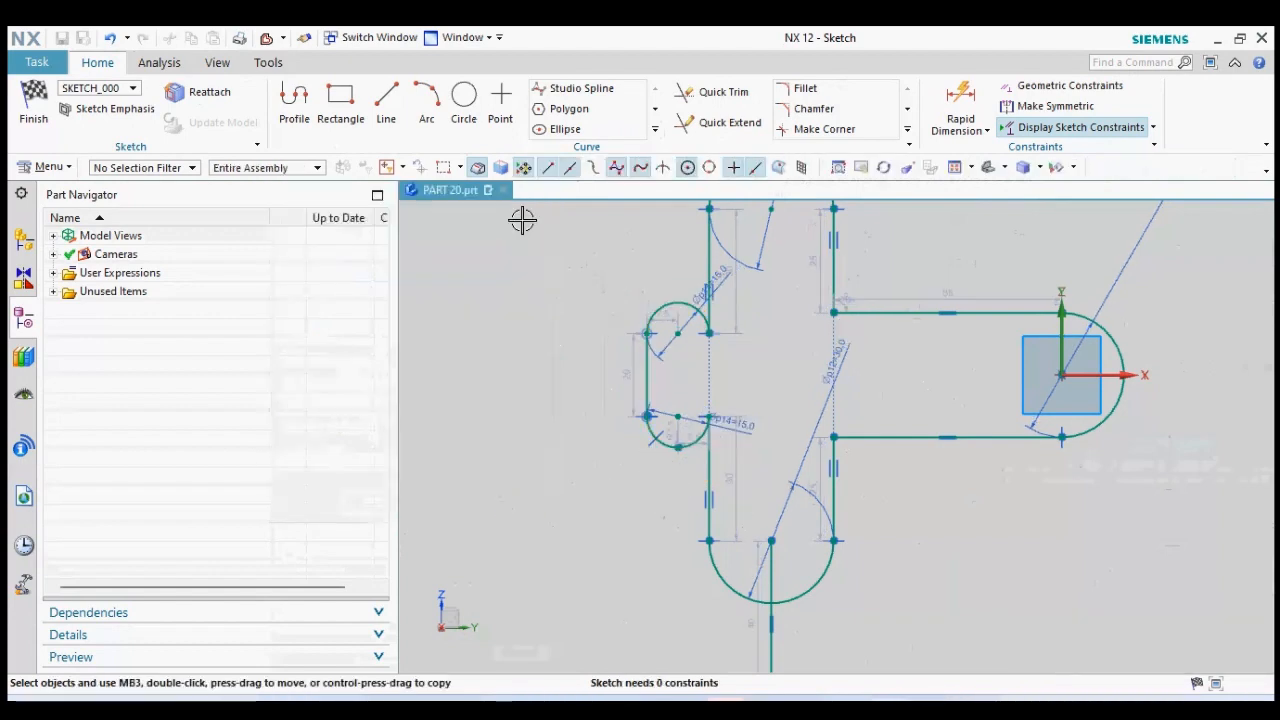
- Offset the small projection's arcs and outer vertical line by 10 mm with Symmetric Offset enabled
click(655, 131)
click(580, 126)
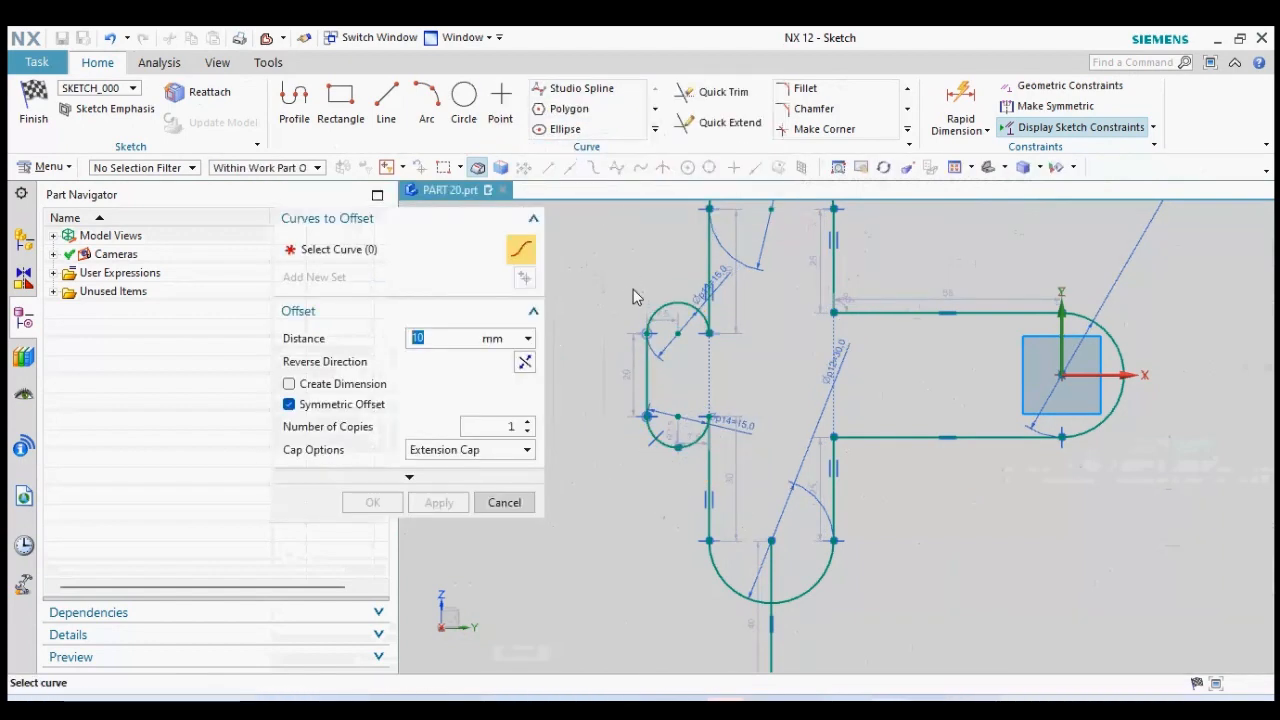
click(660, 298)
click(650, 345)
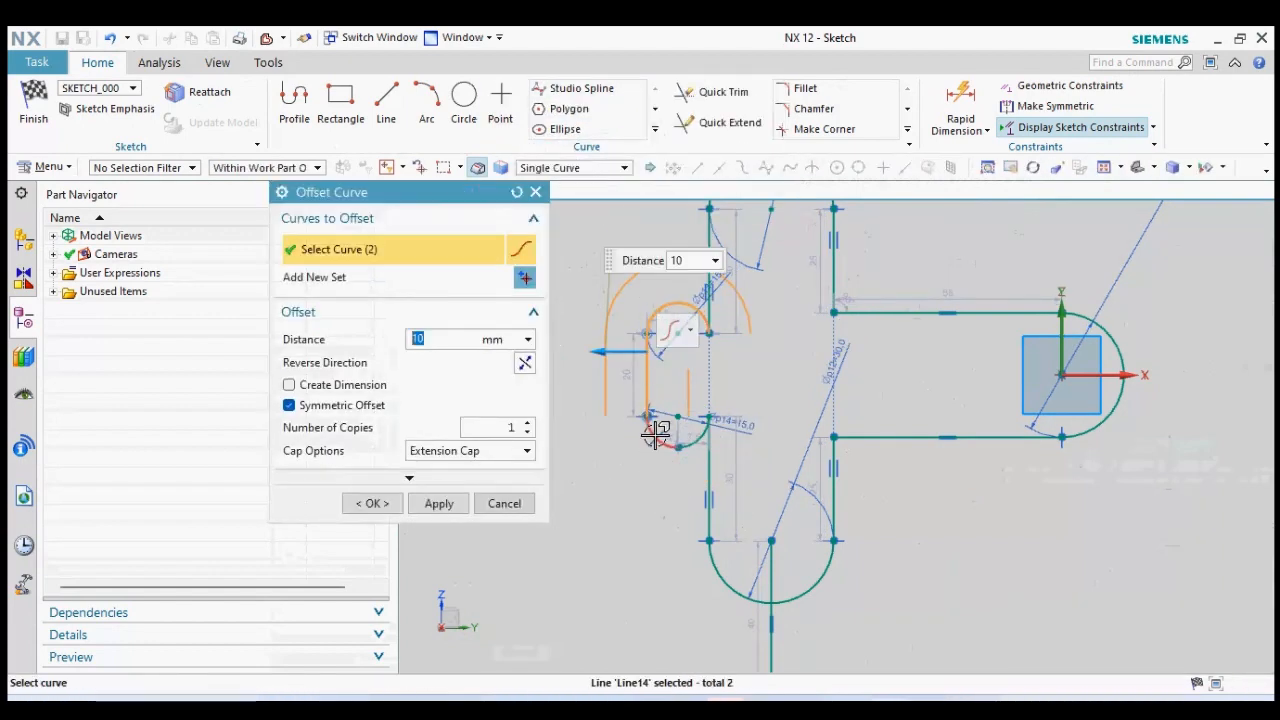
click(667, 441)
click(690, 442)
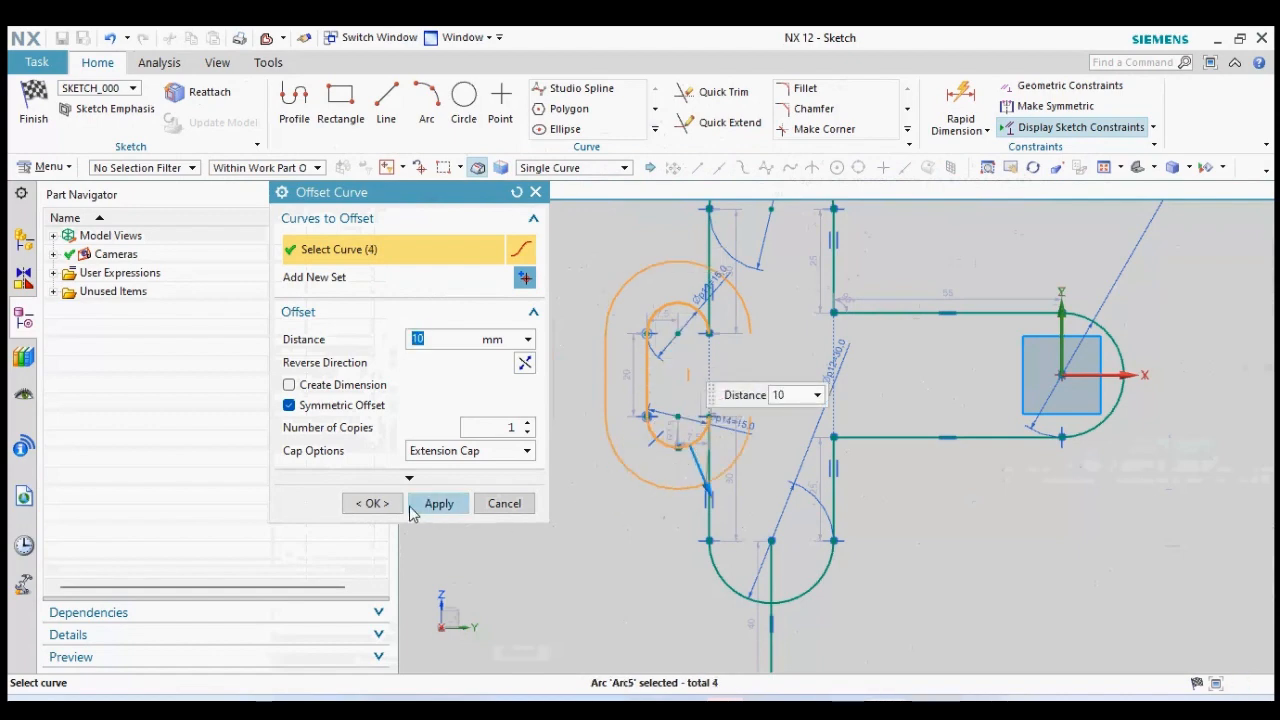
middle_click(600, 488)
- Trim the upper and lower ends of the outer offset arcs that run past the T-profile's vertical side
scroll(748, 428, up, 3)
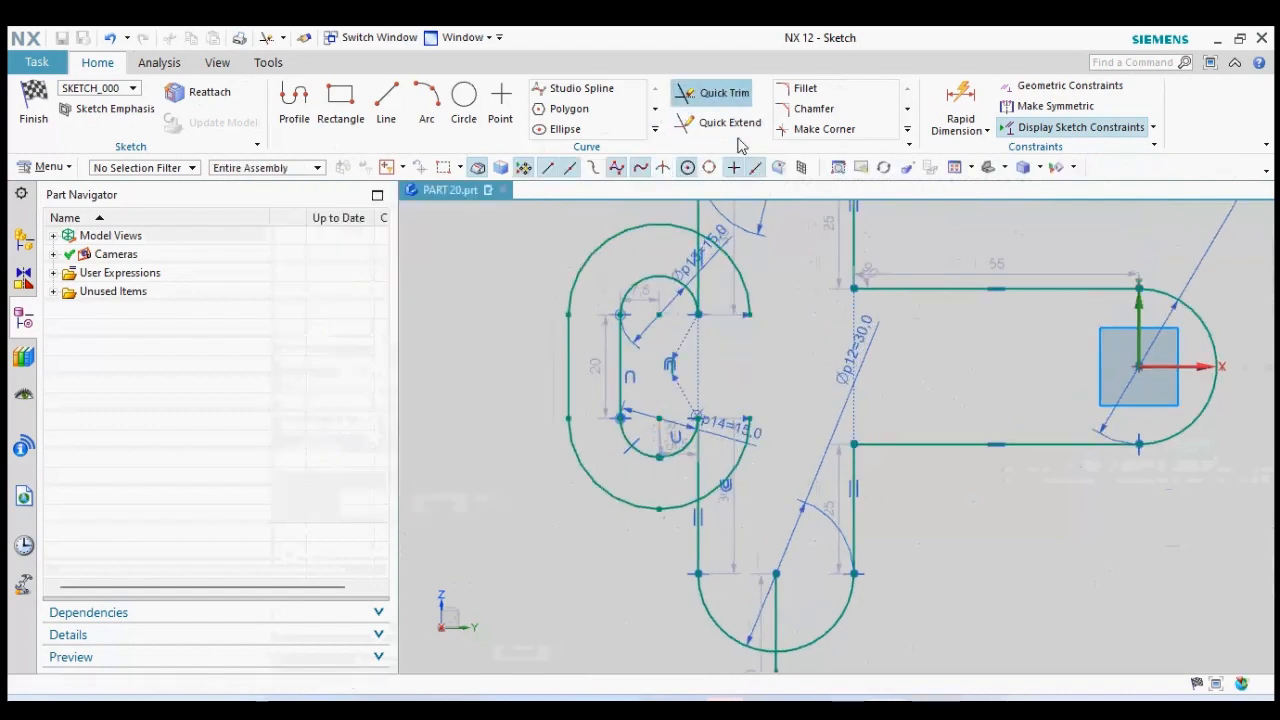
click(740, 270)
click(697, 495)
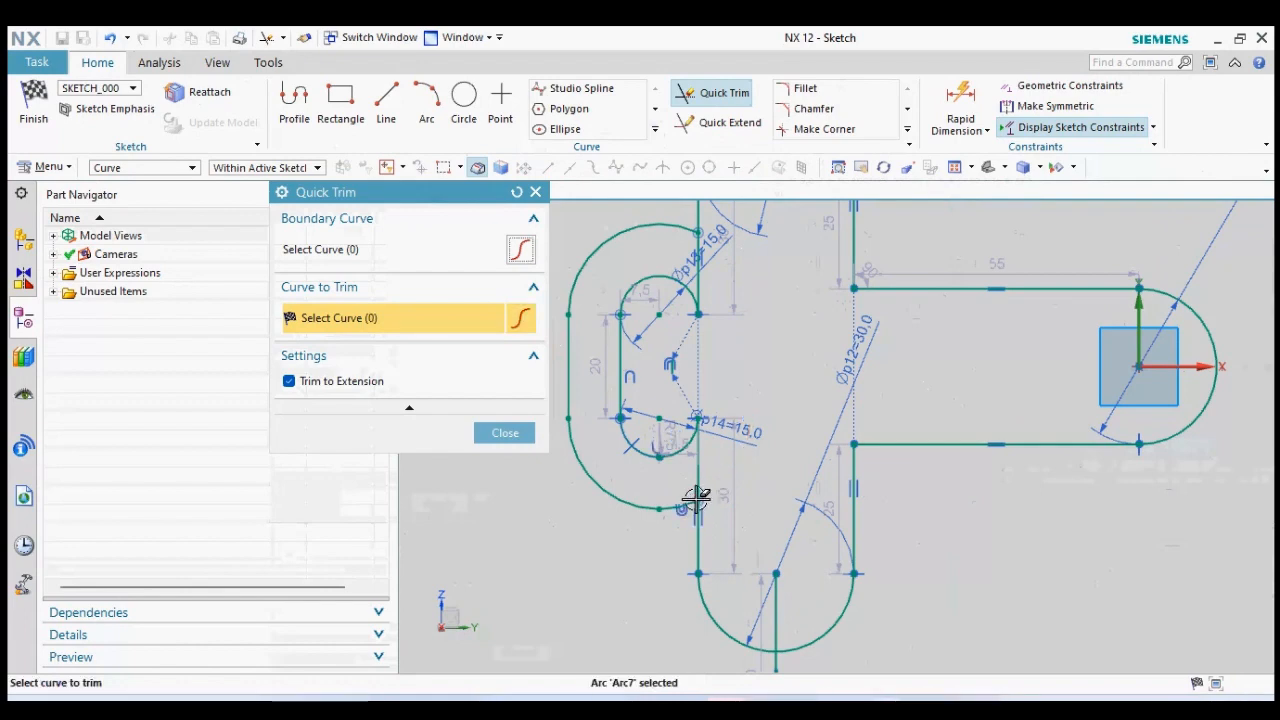
scroll(690, 485, up, 3)
scroll(680, 474, down, 3)
click(505, 432)
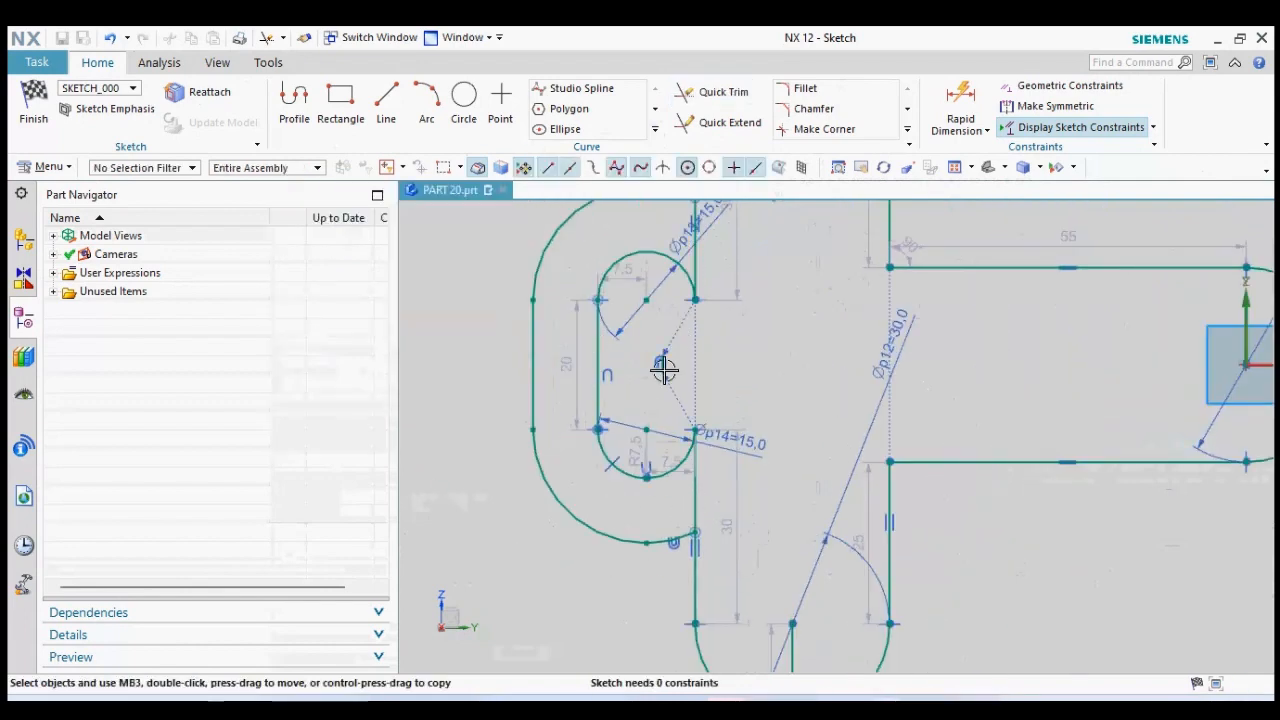
- Draw a vertical line about 20 mm long between the inner arcs' open ends to close the slot
click(387, 112)
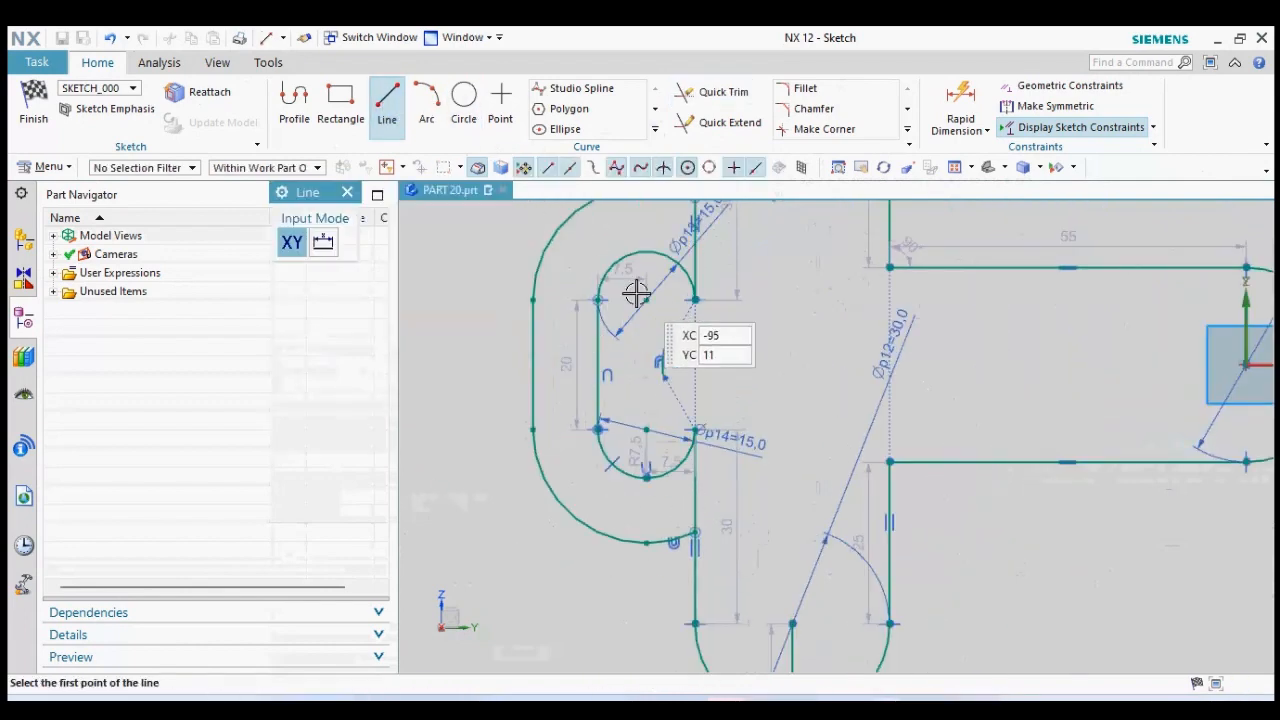
click(695, 300)
click(680, 422)
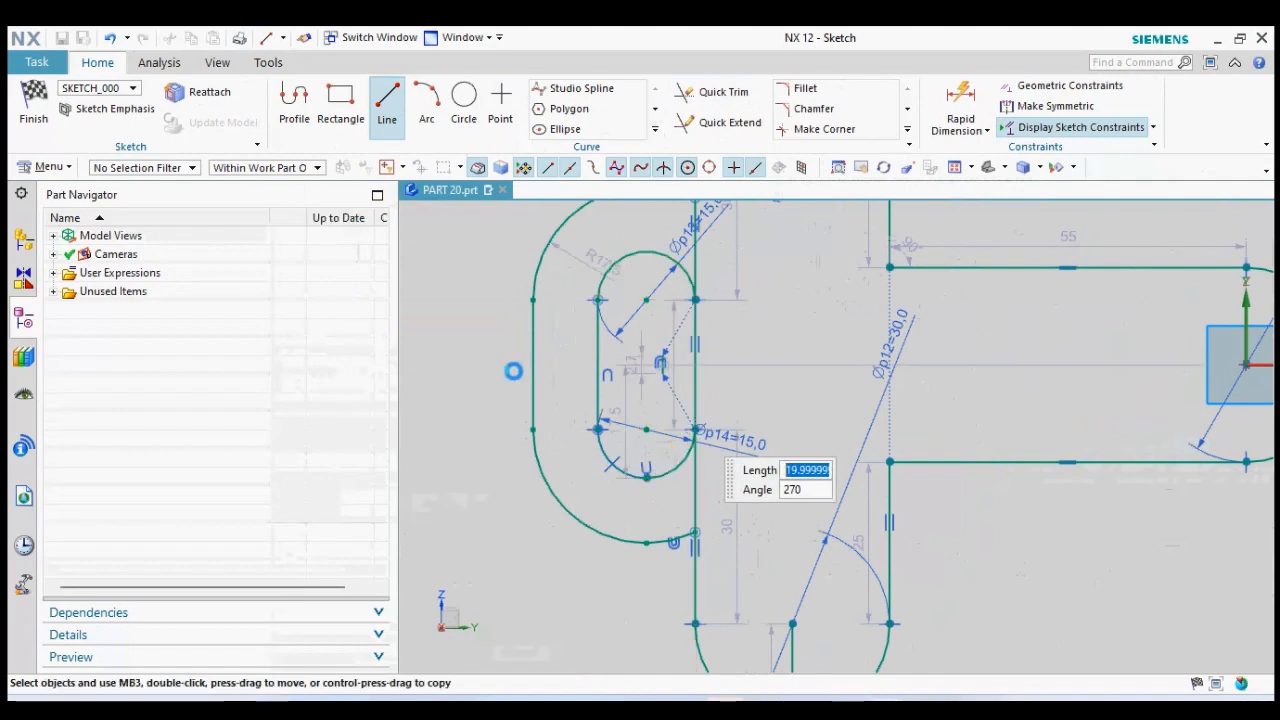
click(347, 192)
scroll(610, 460, down, 1)
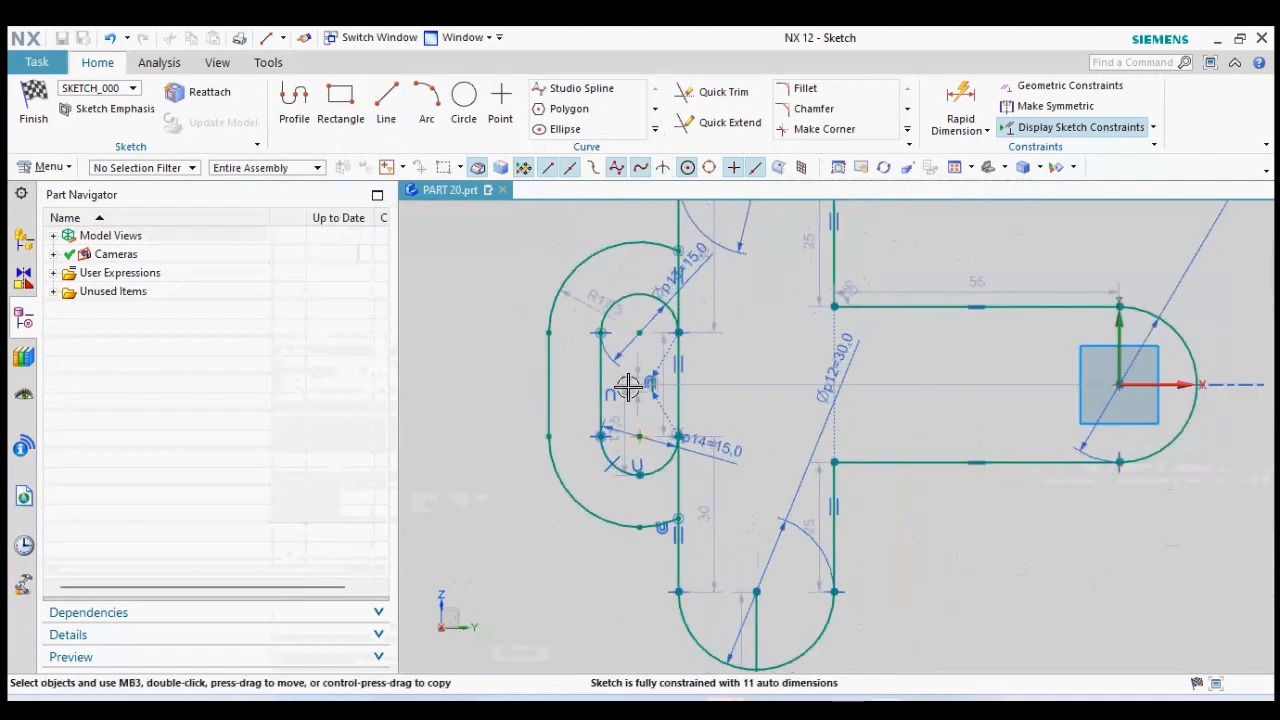
- Trim the T-profile's vertical side between the outer offset arcs and the slot, above and below the slot
scroll(660, 280, up, 2)
click(722, 92)
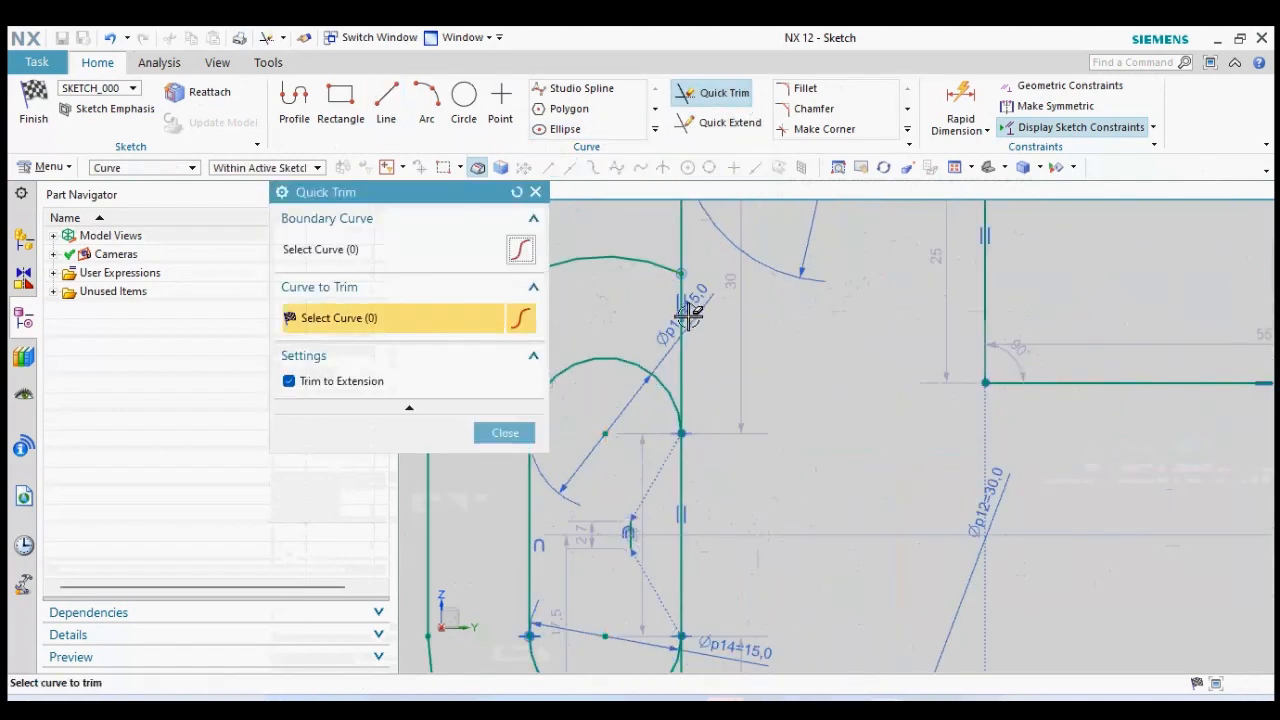
scroll(687, 341, down, 2)
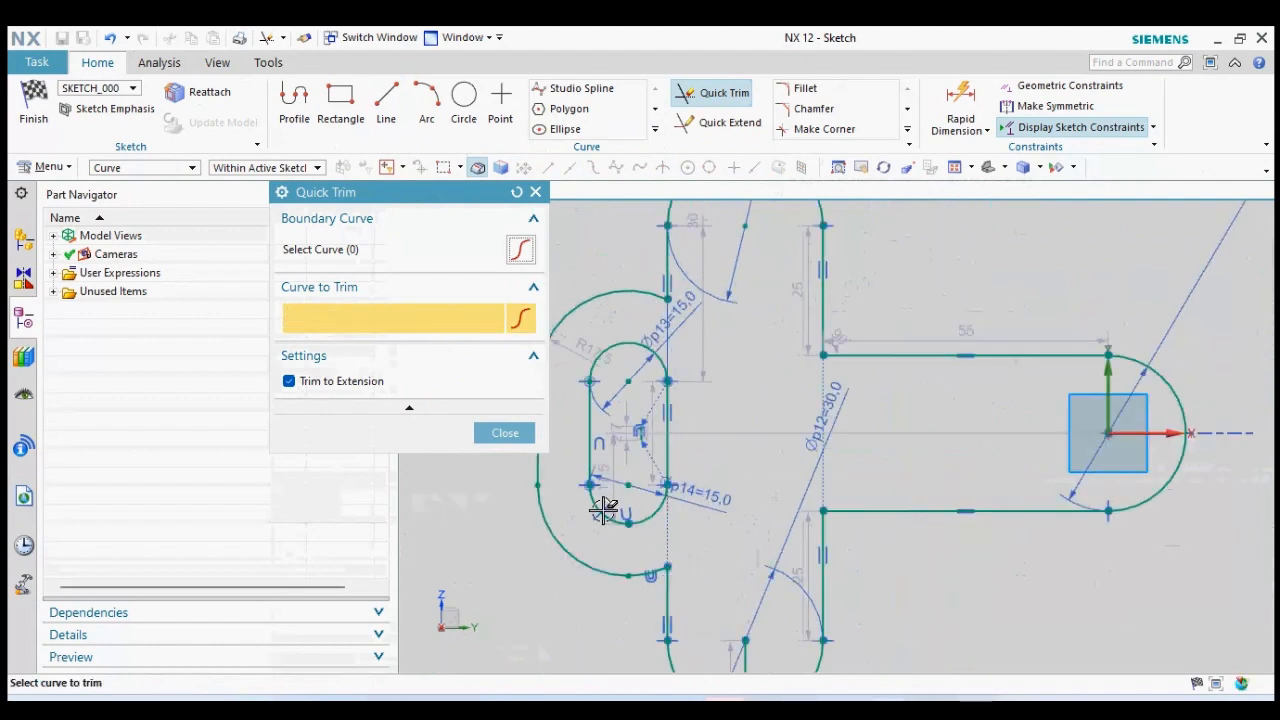
click(520, 441)
scroll(560, 420, down, 1)
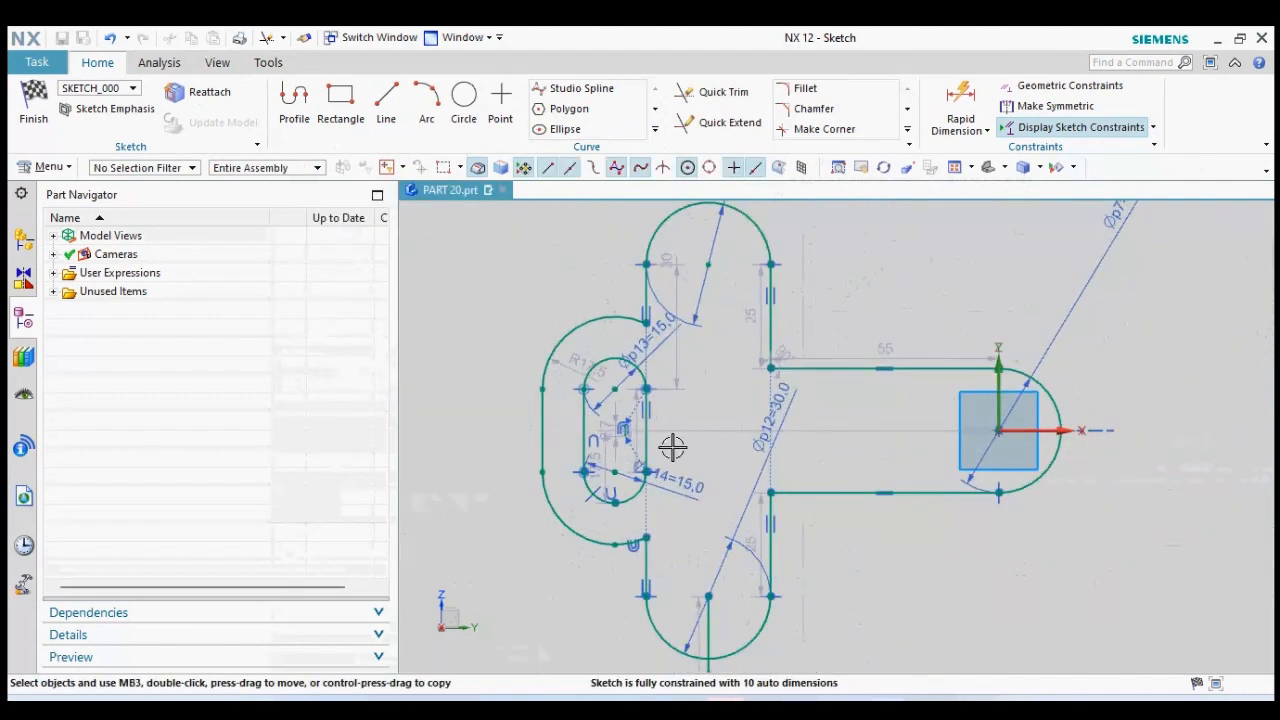
- Finish the sketch and extrude the whole profile with a start distance of 20 mm and an end distance of 0 mm
click(30, 110)
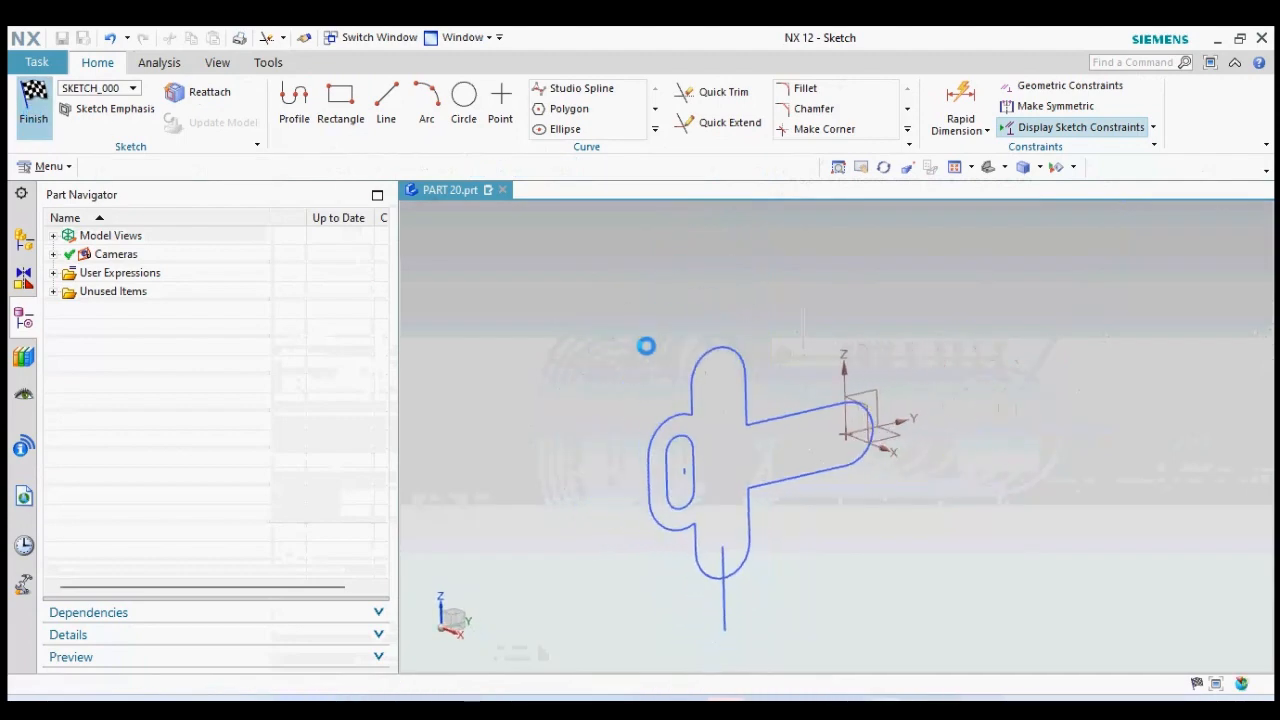
middle_drag(855, 540, 880, 495)
click(438, 498)
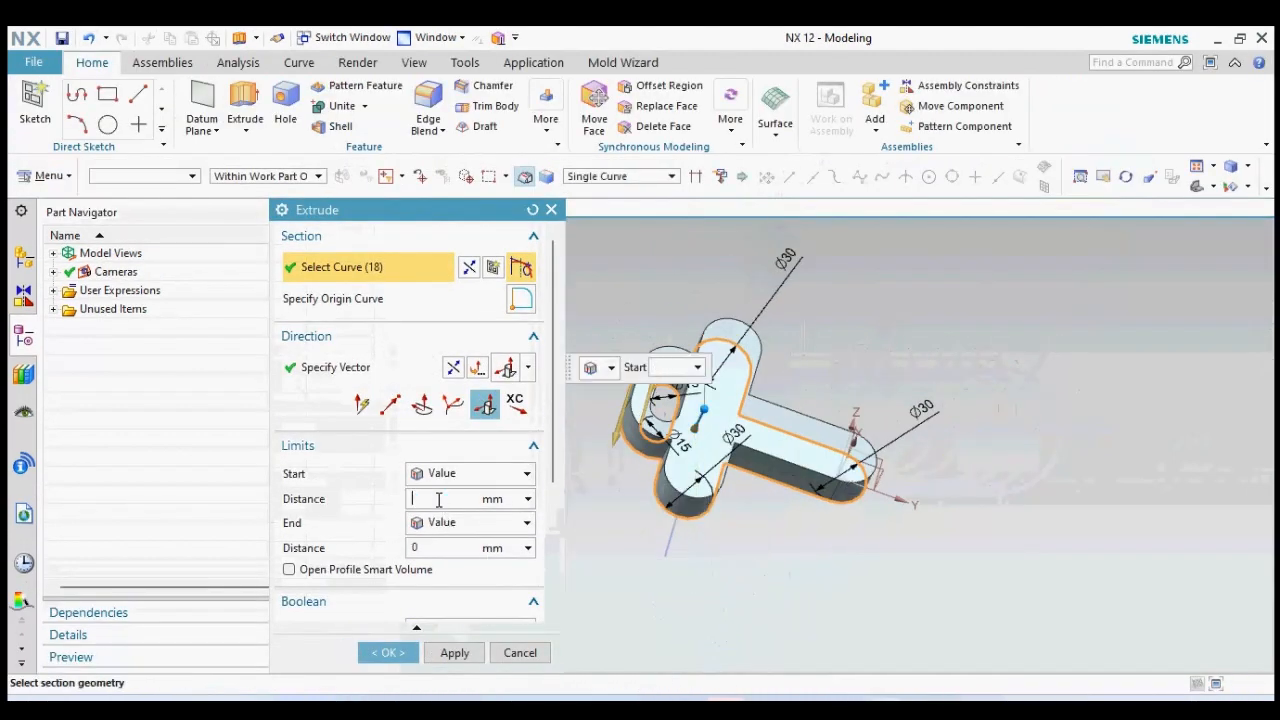
click(388, 652)
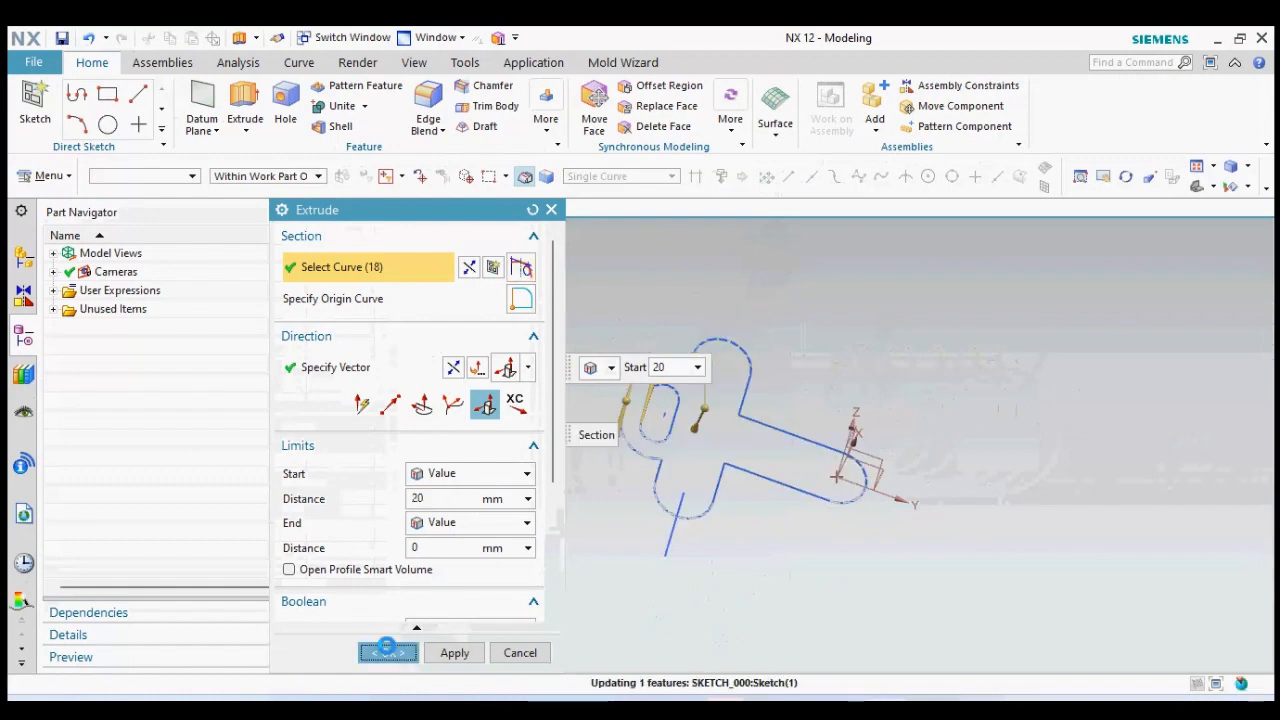
- Start a sketch on the plate's front face and draw a 20 mm diameter circle concentric with the upper rounded end
click(245, 131)
click(266, 151)
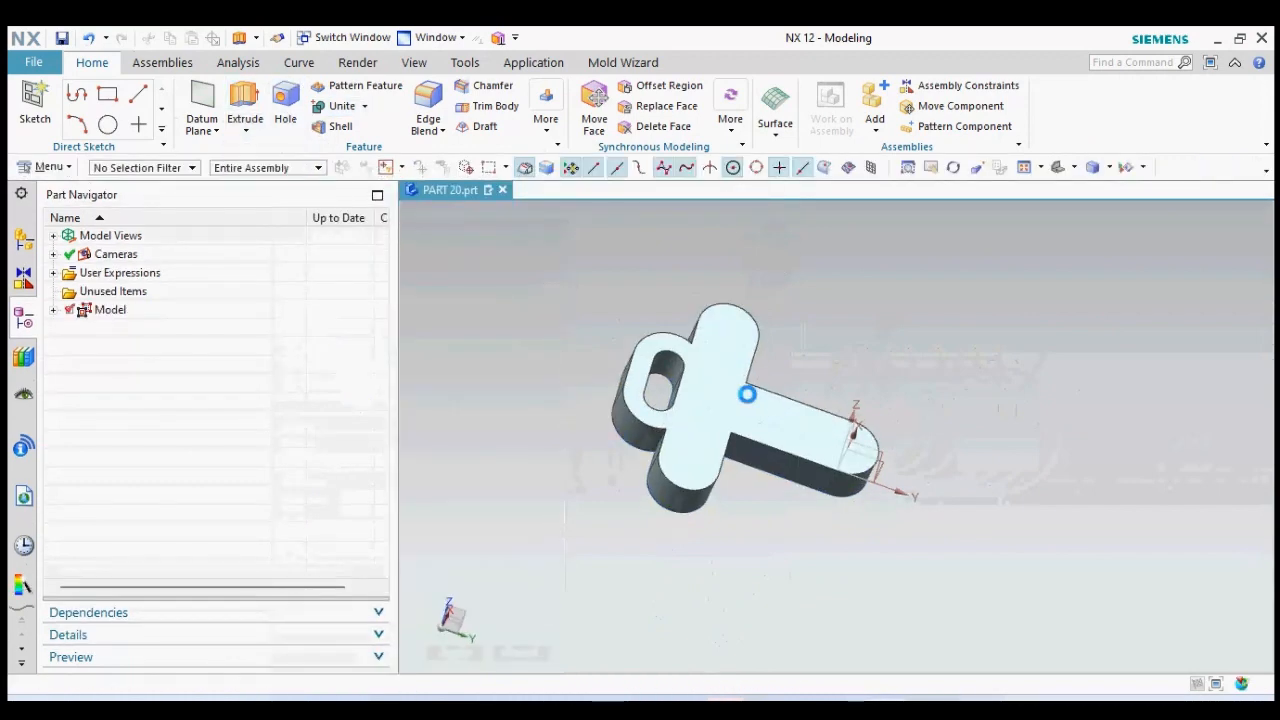
click(733, 337)
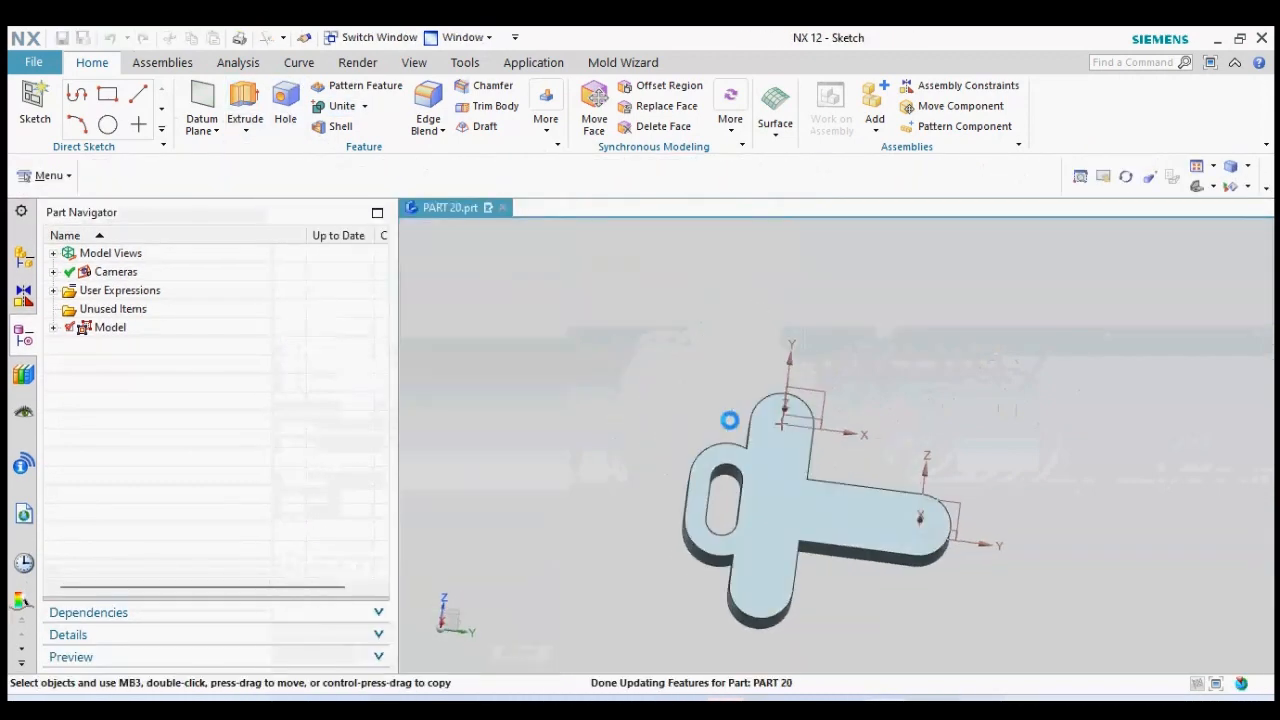
click(464, 97)
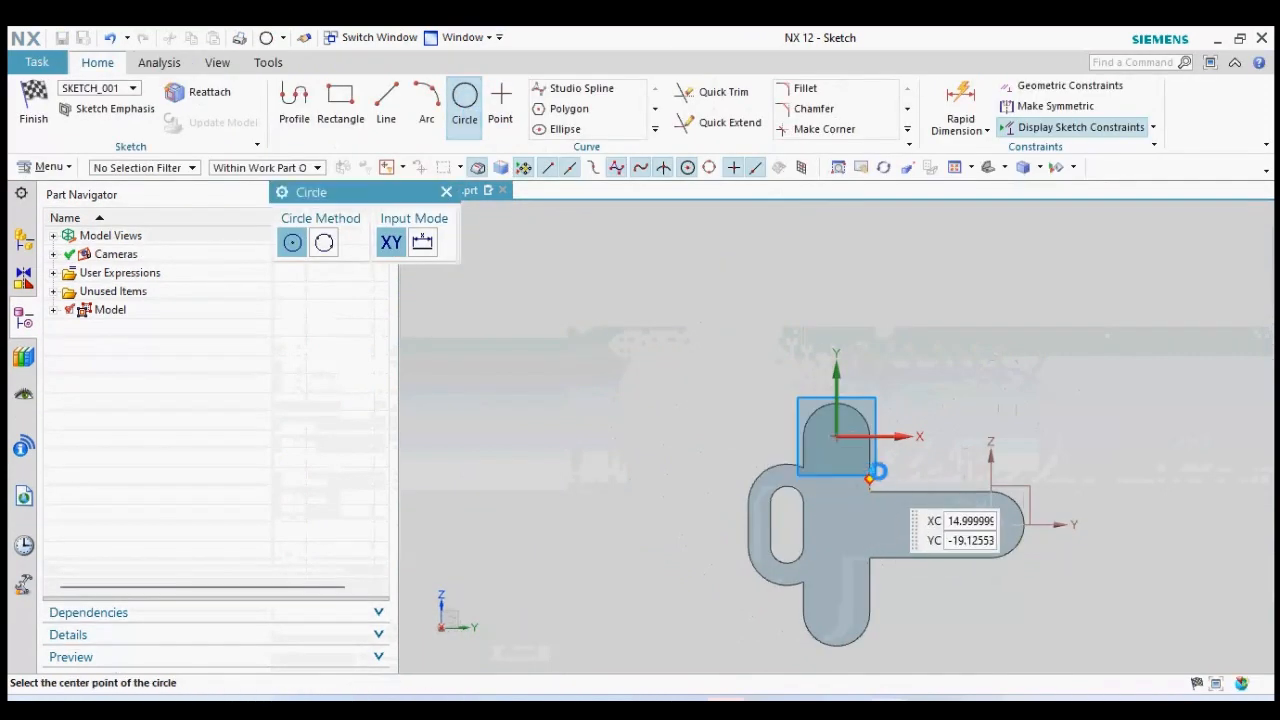
scroll(870, 465, up, 4)
click(807, 417)
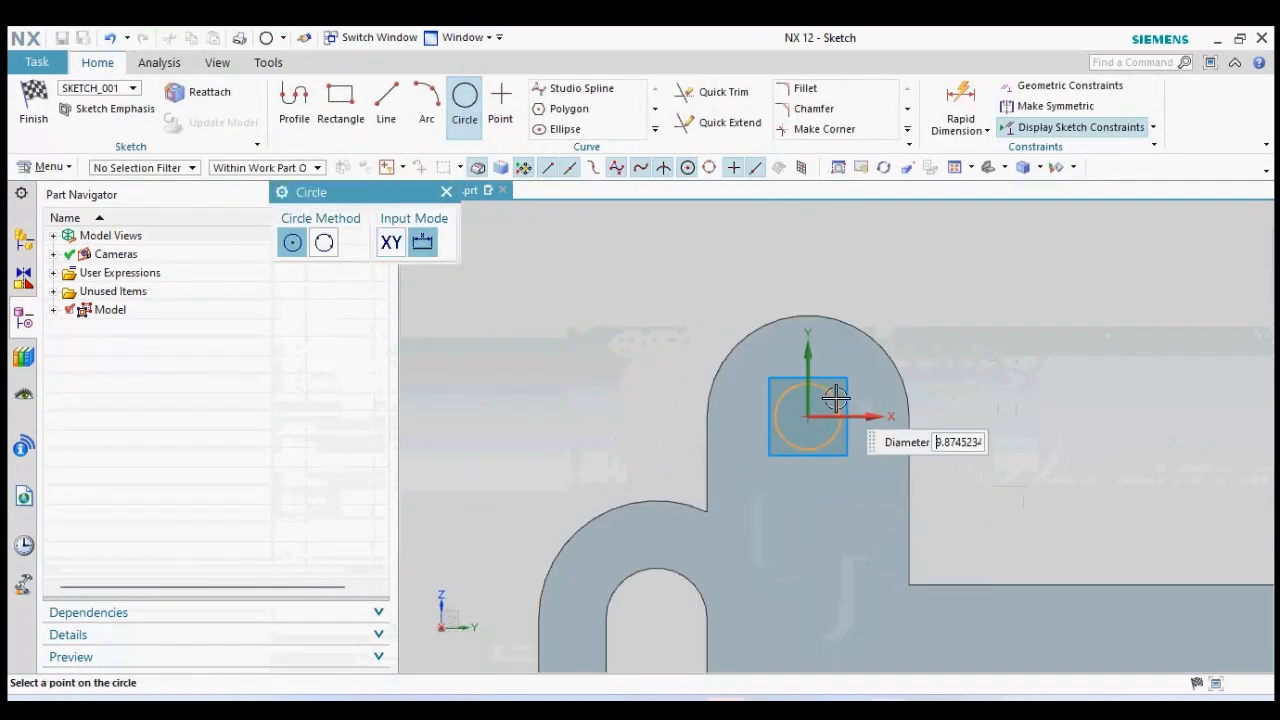
scroll(841, 398, down, 3)
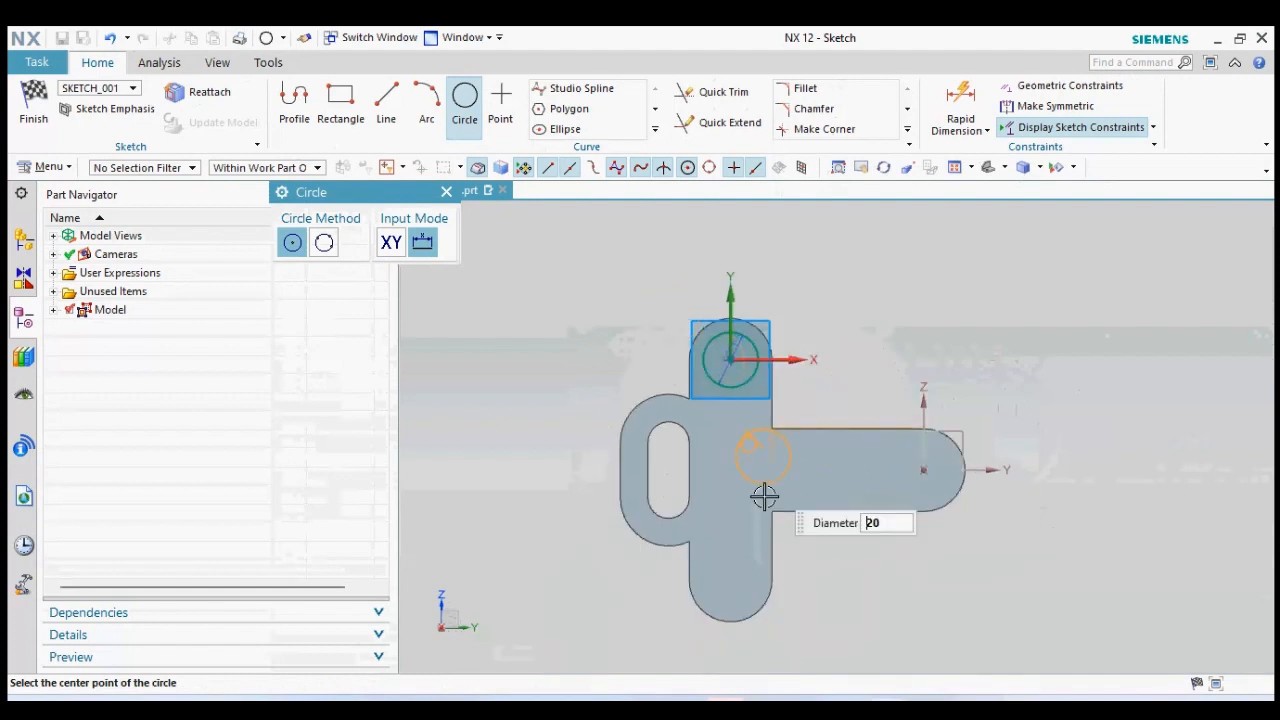
- Add 20 mm diameter circles at the centres of the T-shape's lower rounded end and the long arm's rounded end
scroll(737, 612, up, 2)
click(736, 610)
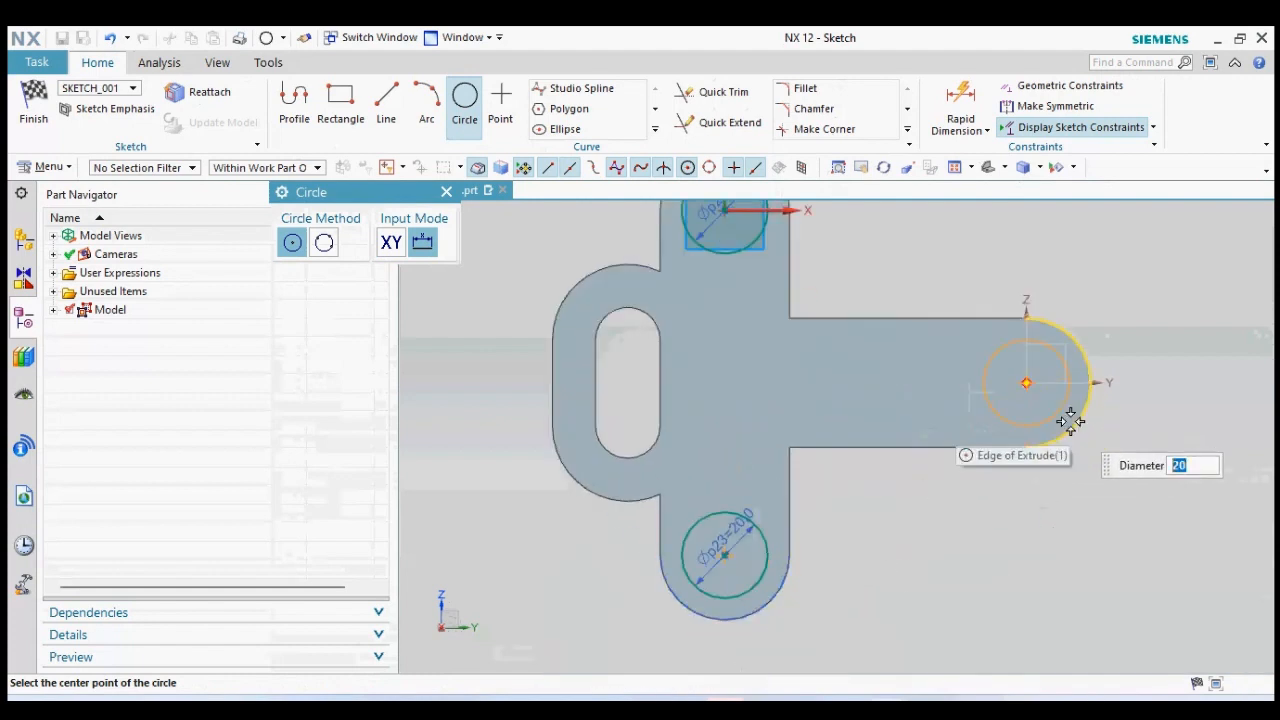
click(1027, 382)
key(Escape)
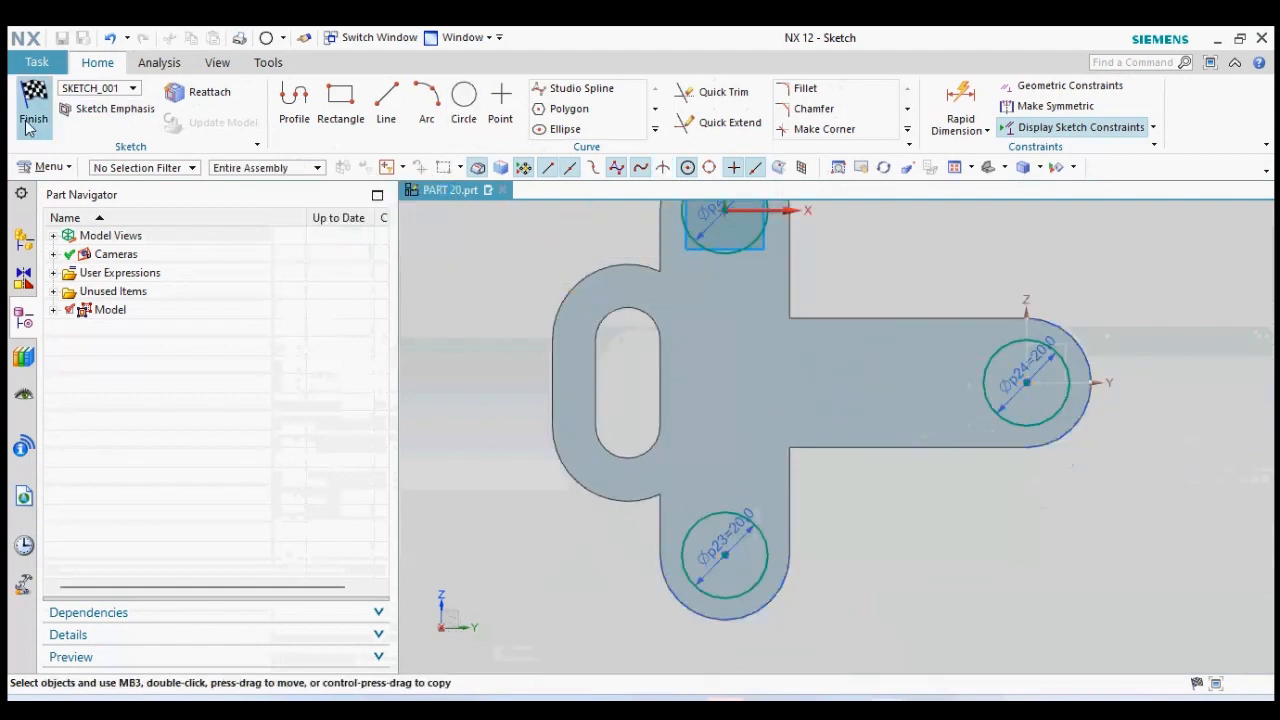
- Finish the sketch and set the three circles' extrusion to a start distance of 10 mm and an end distance of -10 mm
click(33, 108)
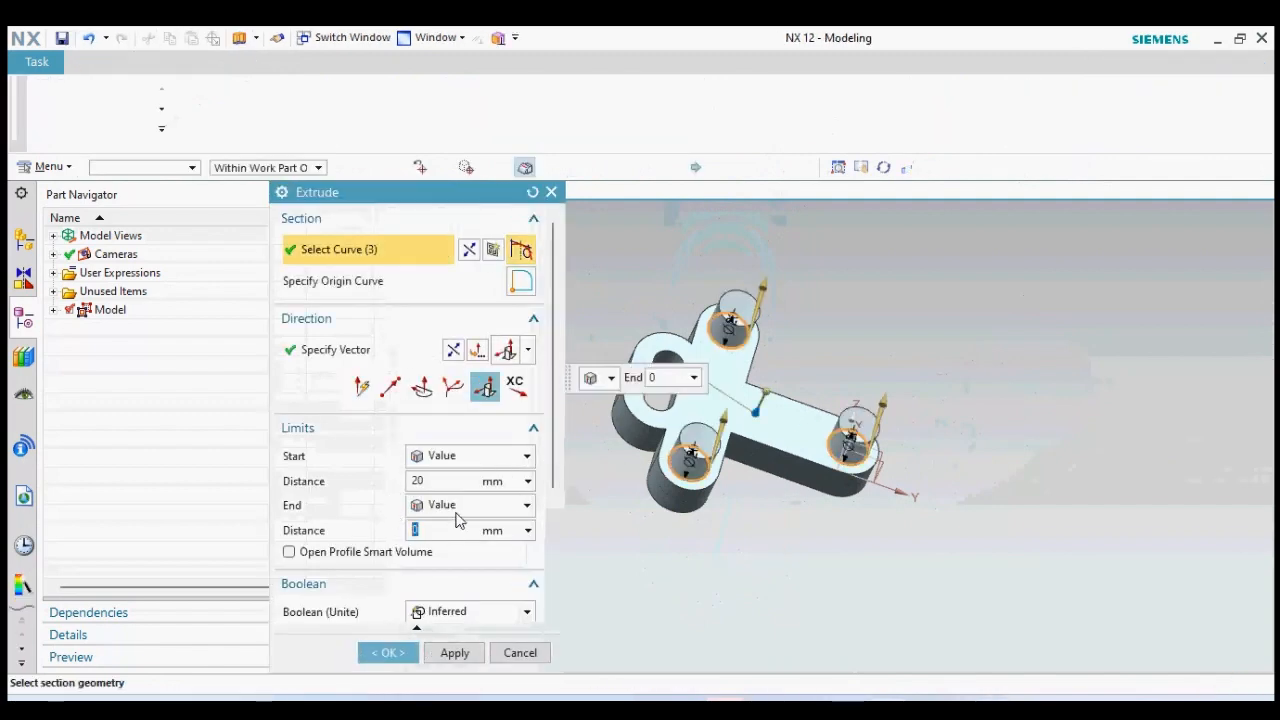
click(466, 473)
click(444, 494)
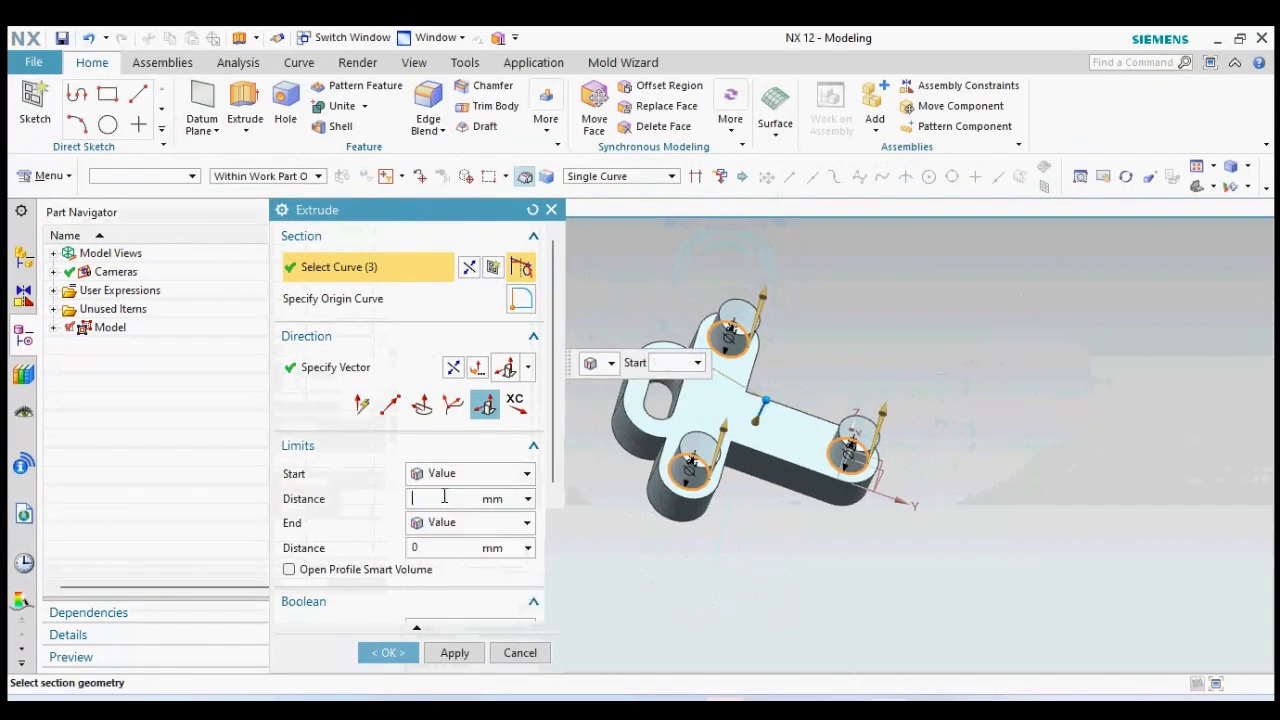
text(10)
key(Return)
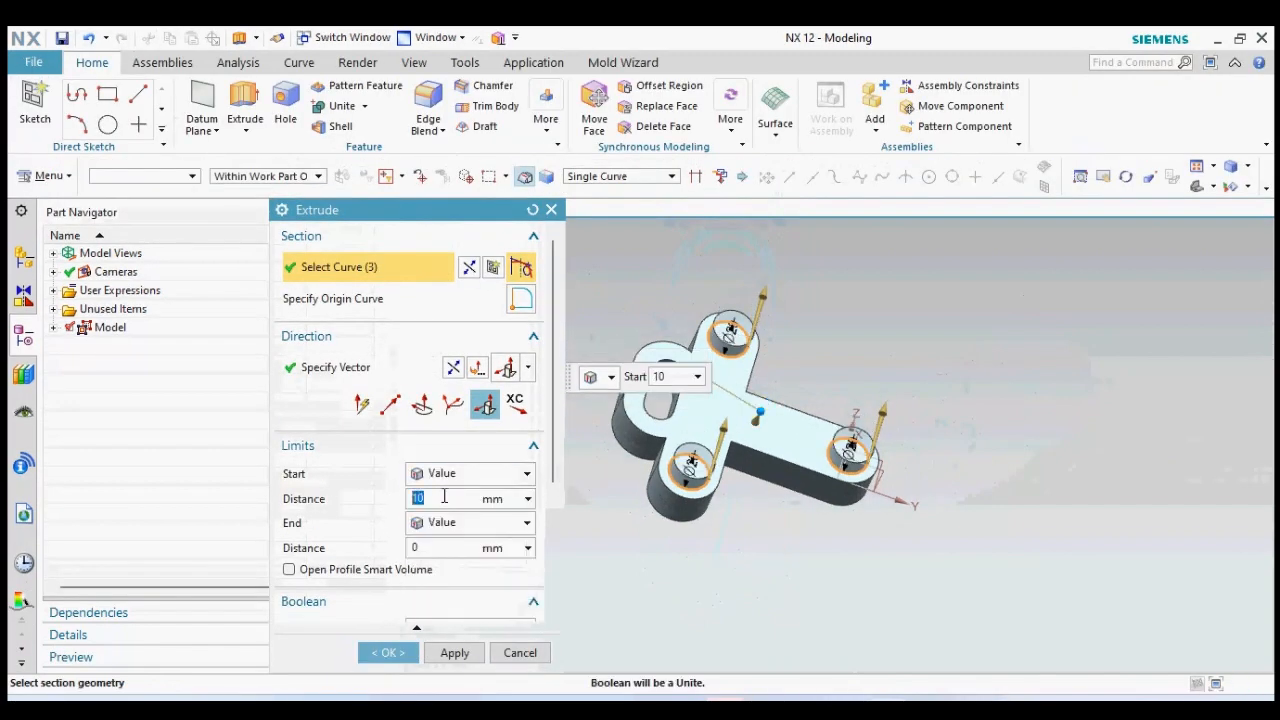
click(427, 548)
key(Return)
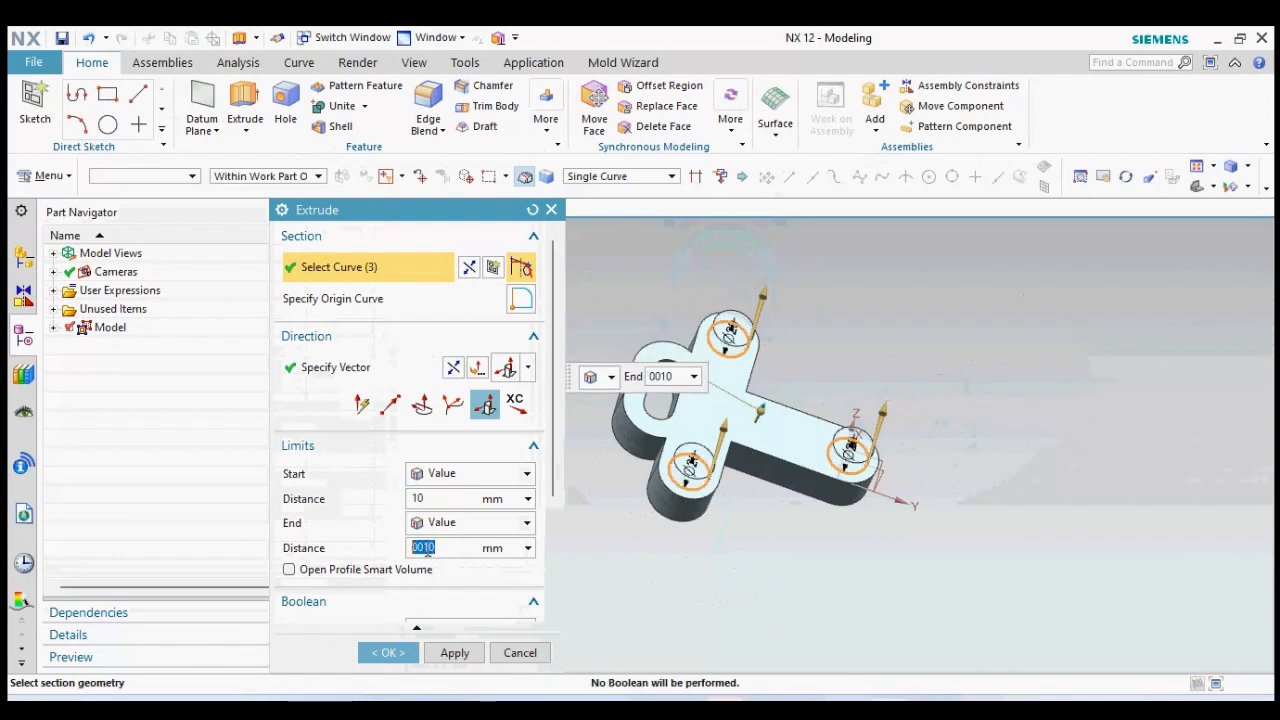
scroll(462, 555, down, 3)
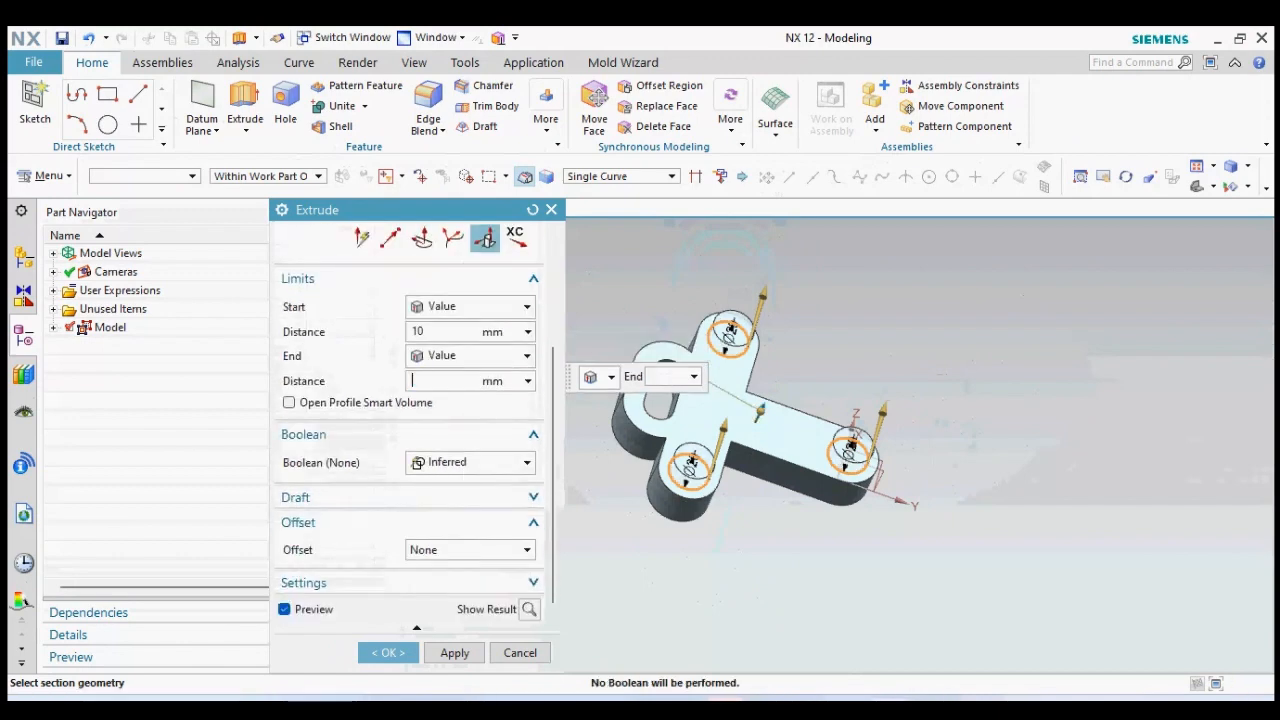
text(-10)
key(Return)
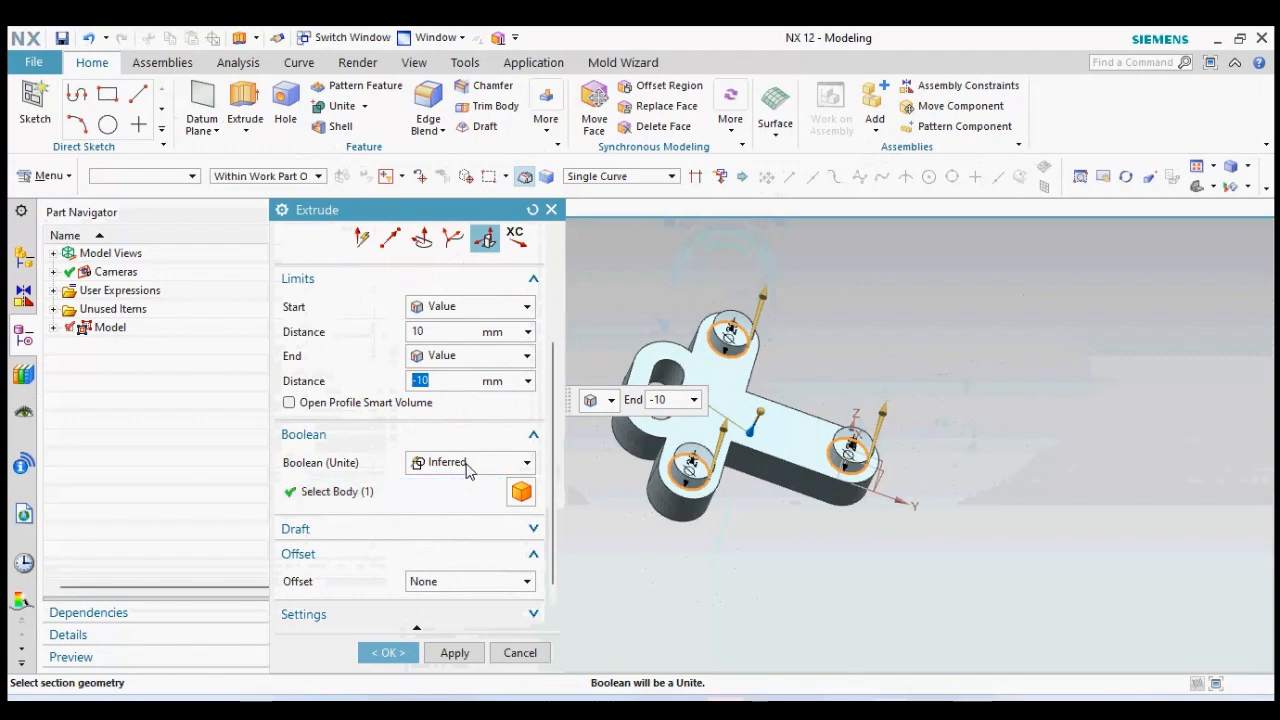
- Subtract the extruded 20 mm circles from the plate to cut the three recesses
click(462, 462)
click(456, 524)
click(385, 652)
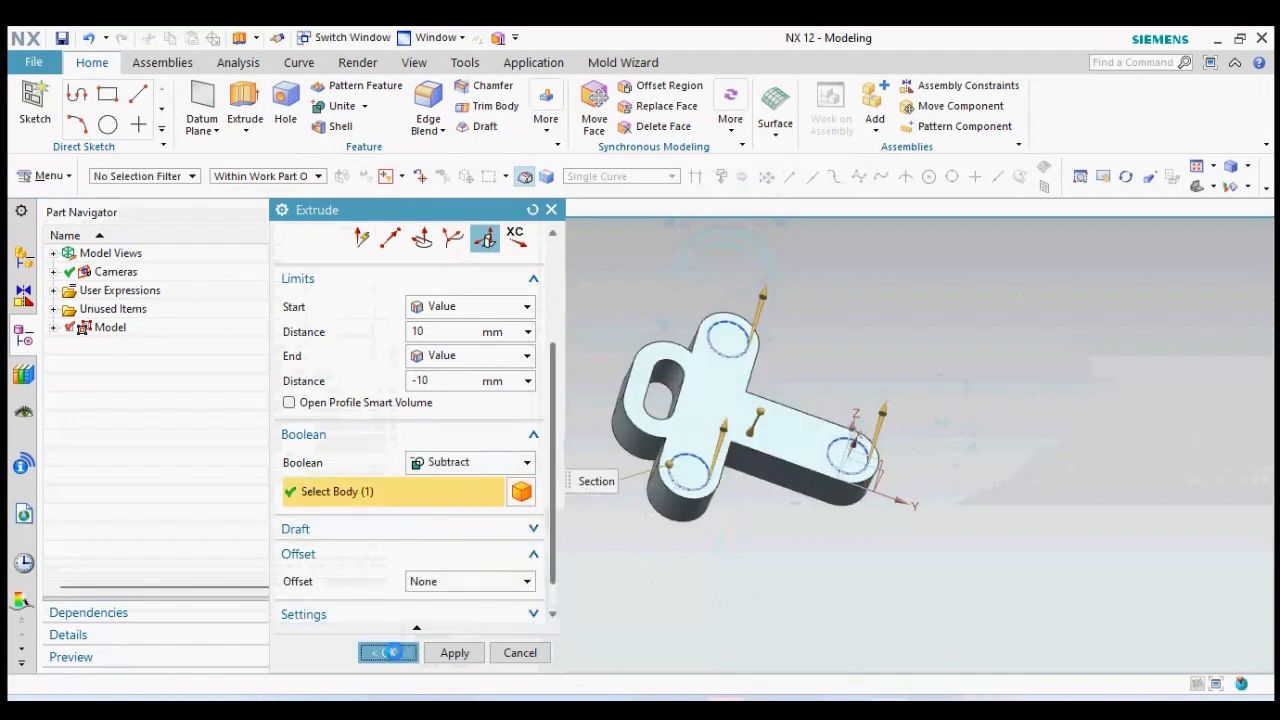
- Start an extrude sketch on the plate's front face and draw 10 mm diameter circles concentric with the three 20 mm recesses
click(249, 132)
click(275, 161)
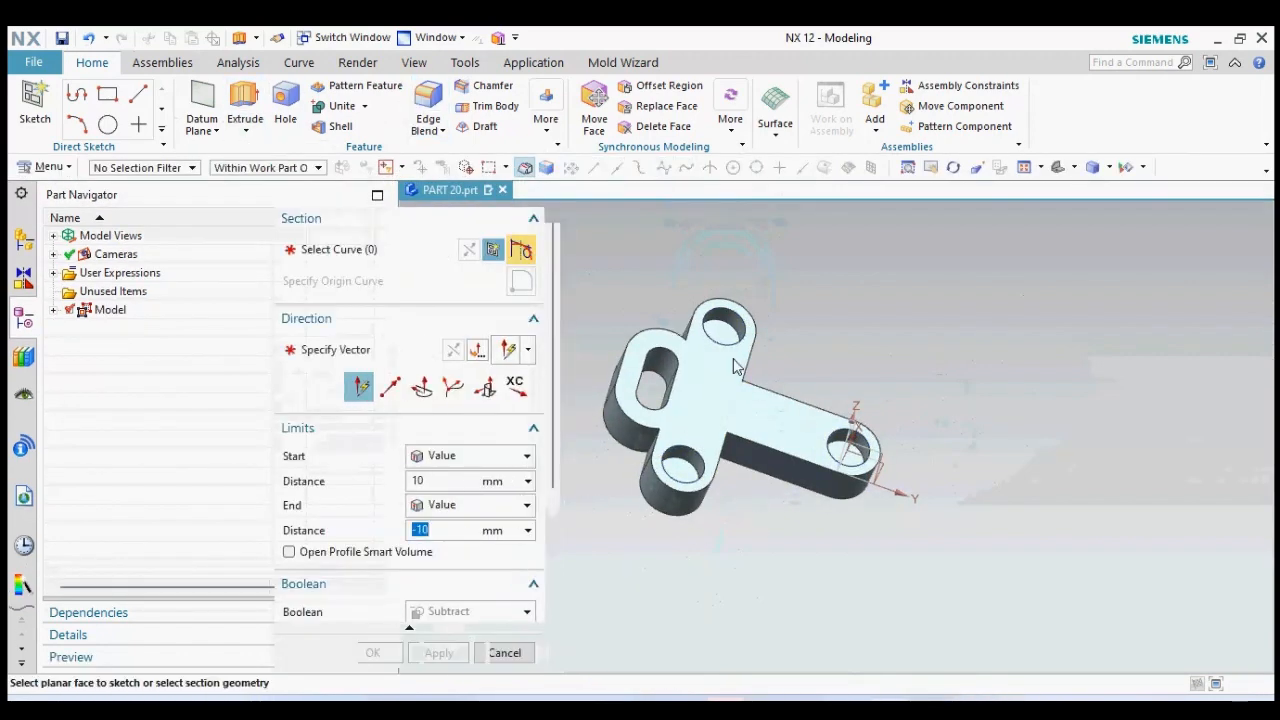
click(734, 368)
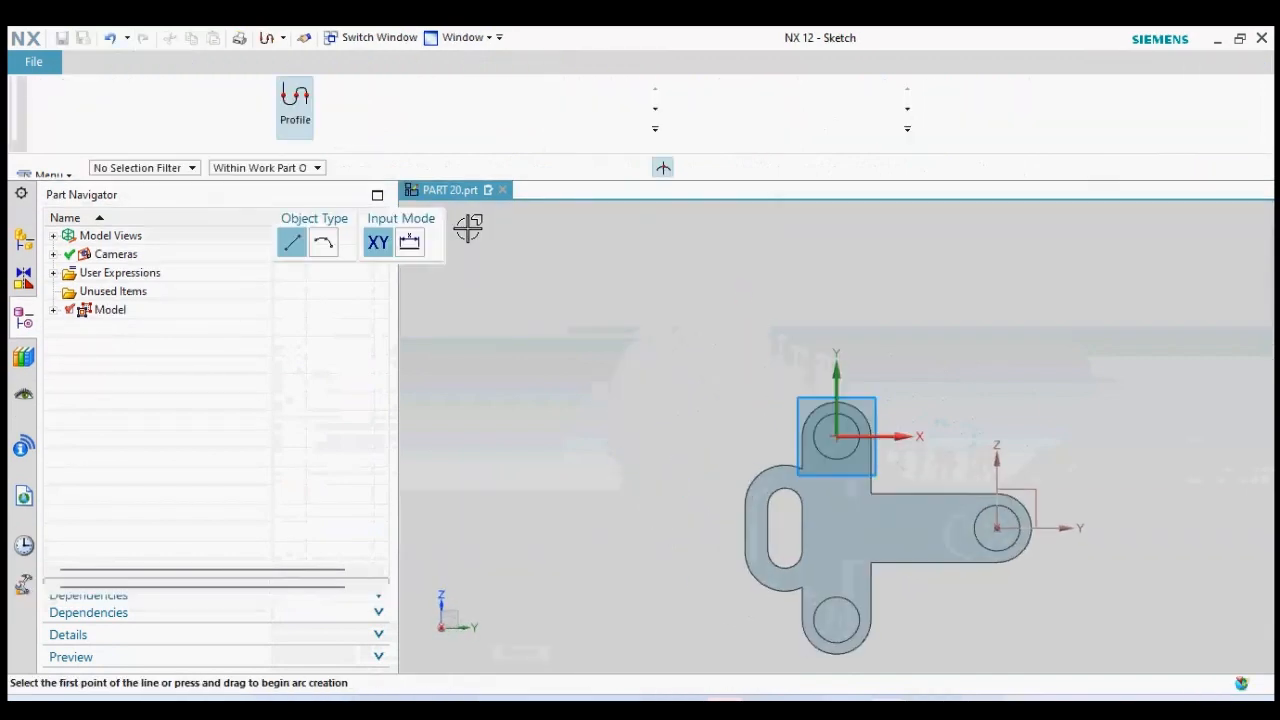
click(464, 98)
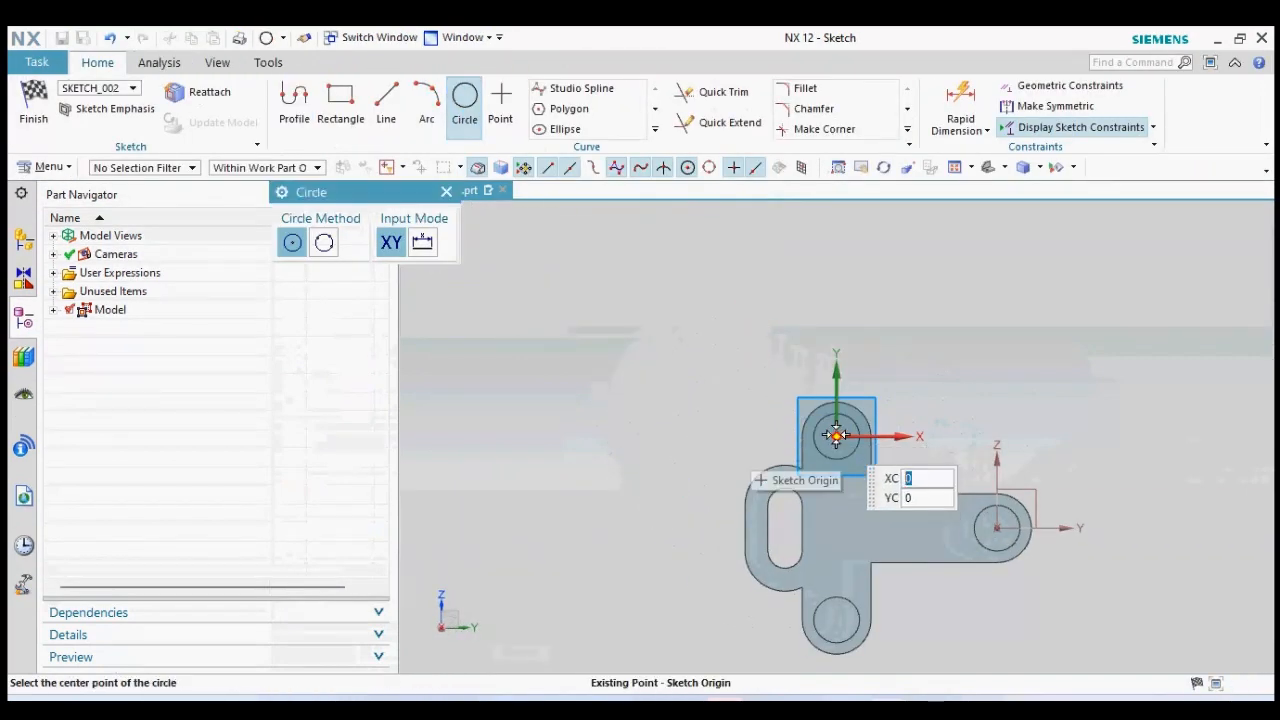
click(836, 435)
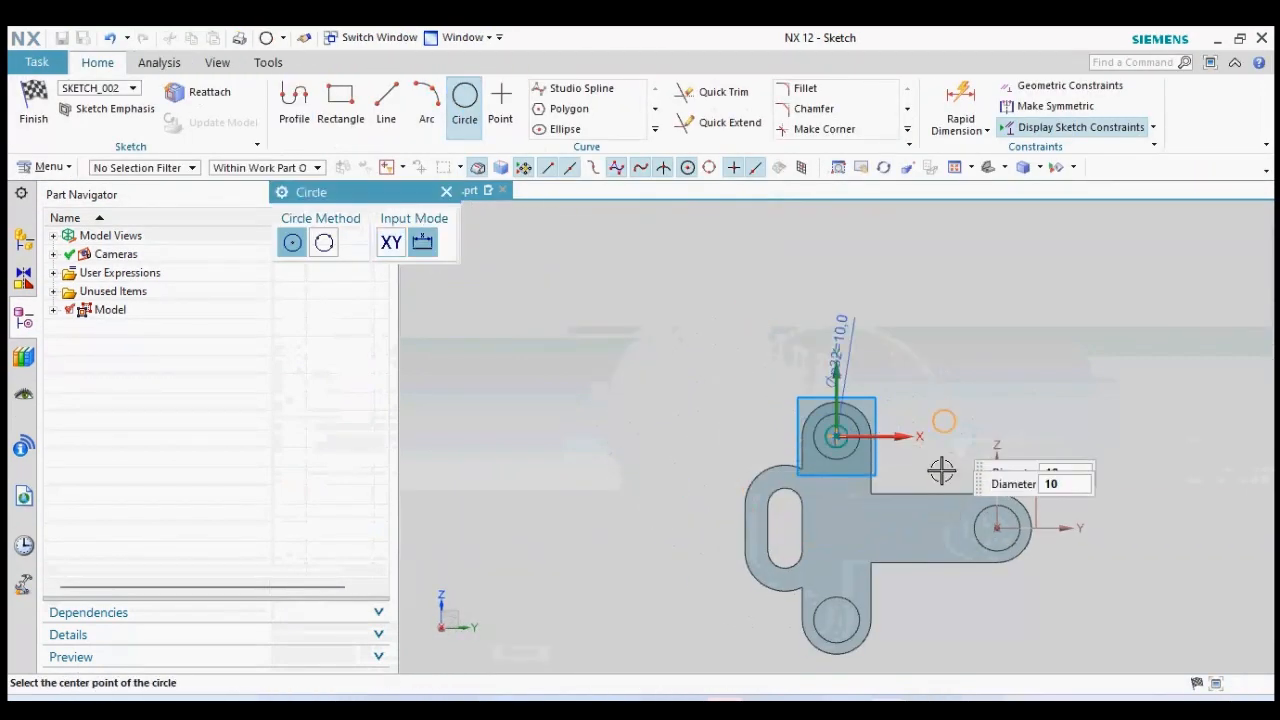
click(837, 620)
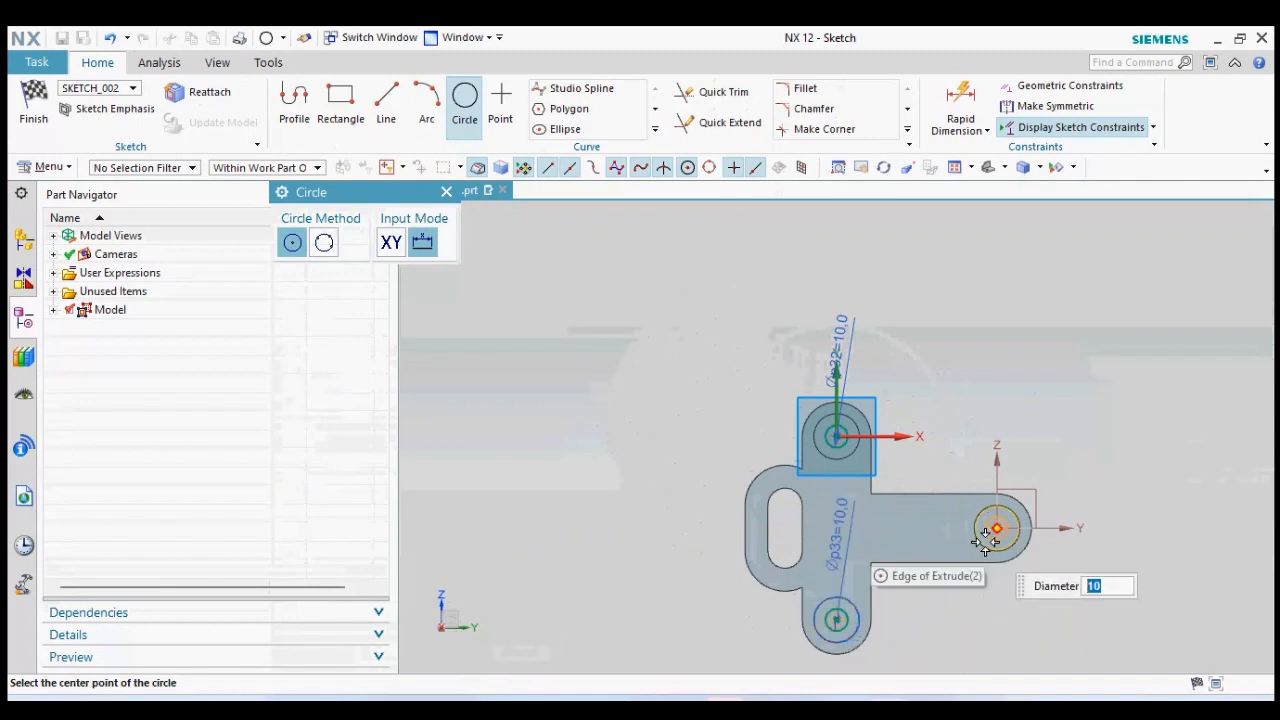
click(986, 539)
click(447, 193)
- Finish the sketch and cut the three 10 mm circles through the plate, extending the extrusion's end distance to -90 mm
click(33, 105)
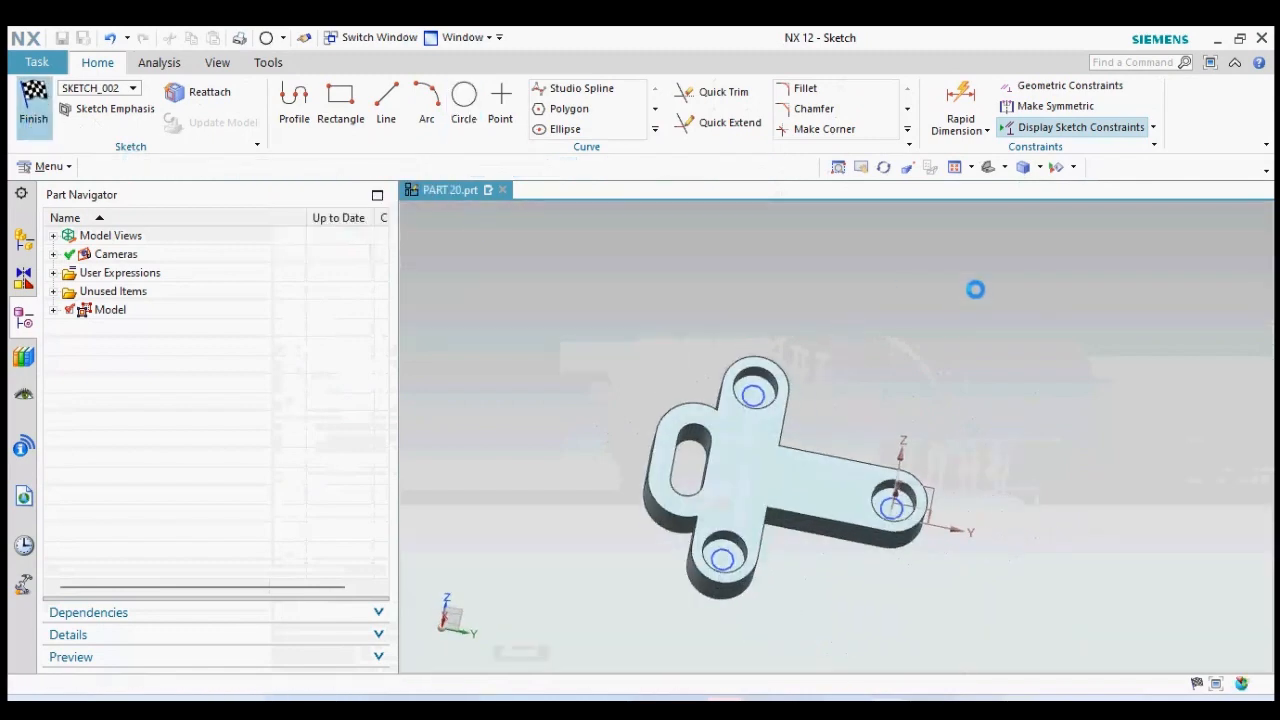
scroll(1084, 402, down, 3)
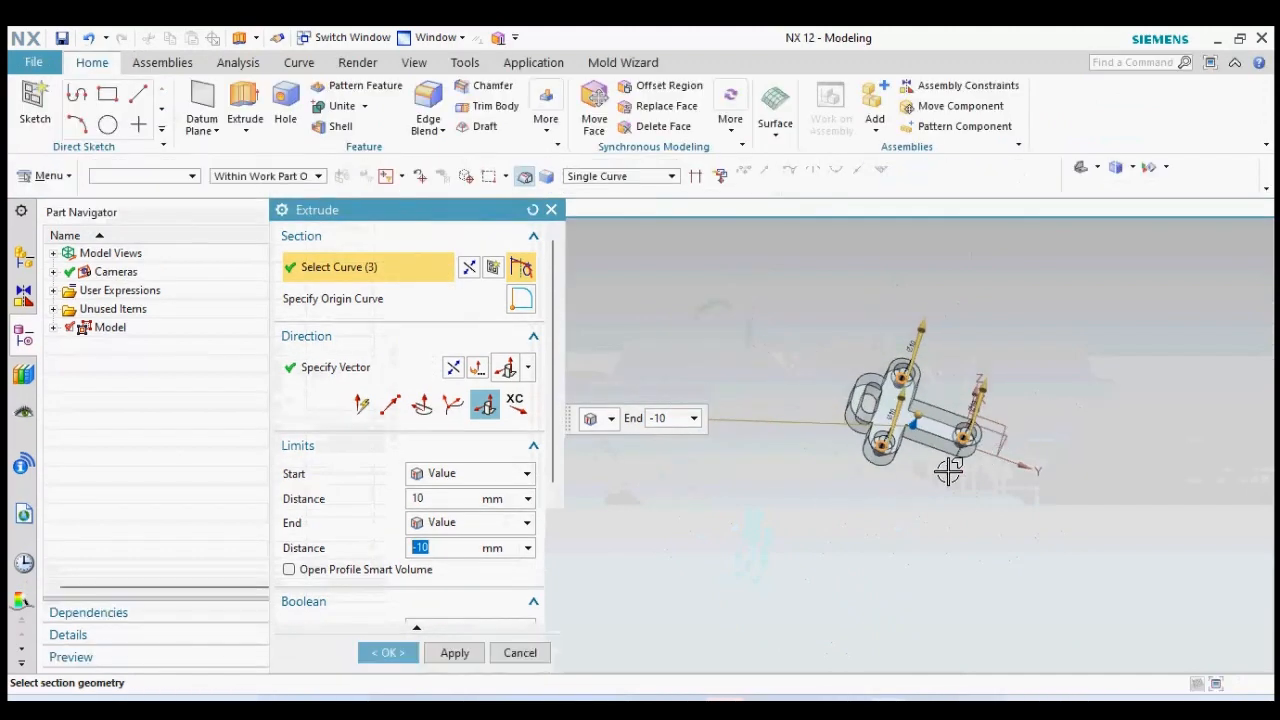
drag(913, 432, 911, 497)
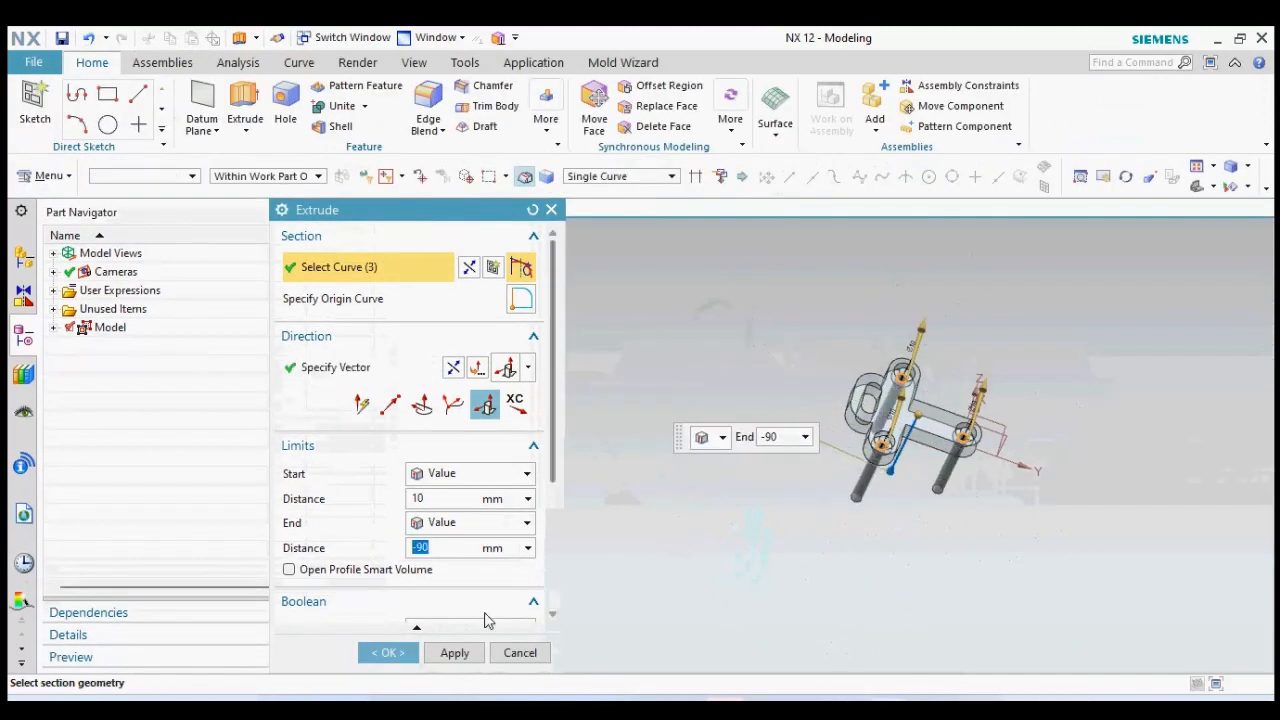
click(400, 648)
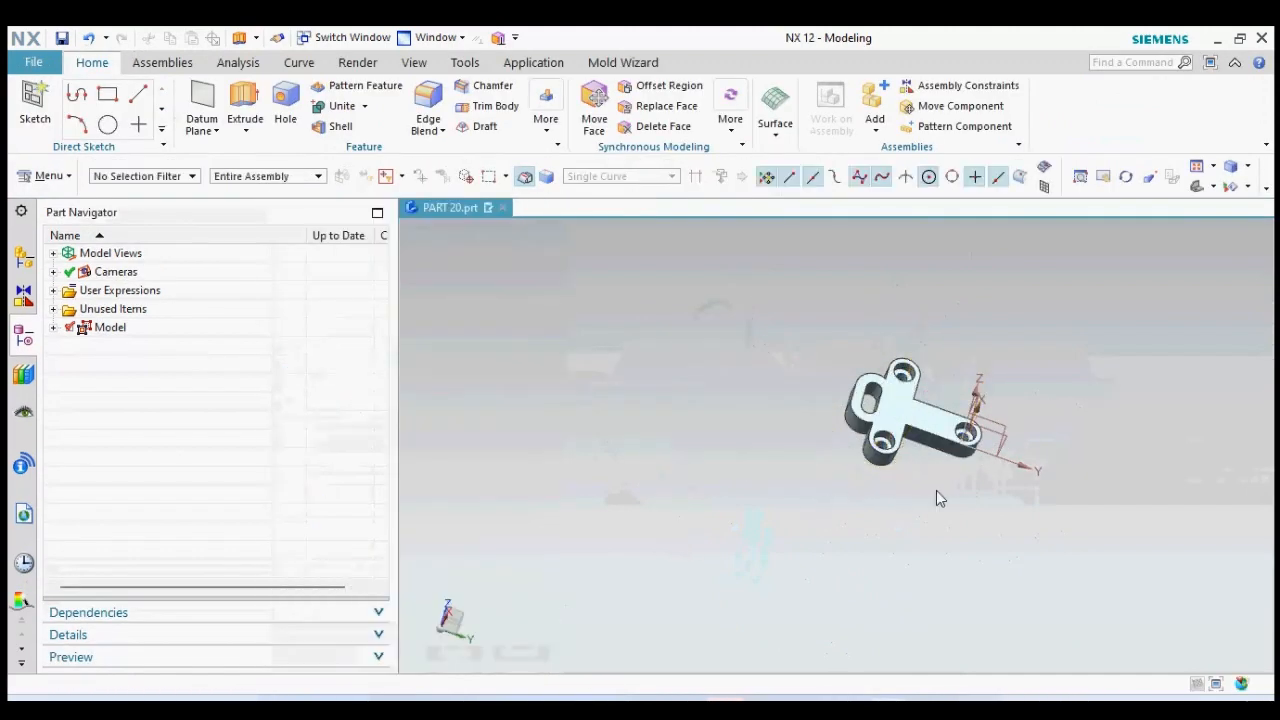
- Hide the datum coordinate system at the long arm's rounded end
right_click(979, 383)
click(1038, 78)
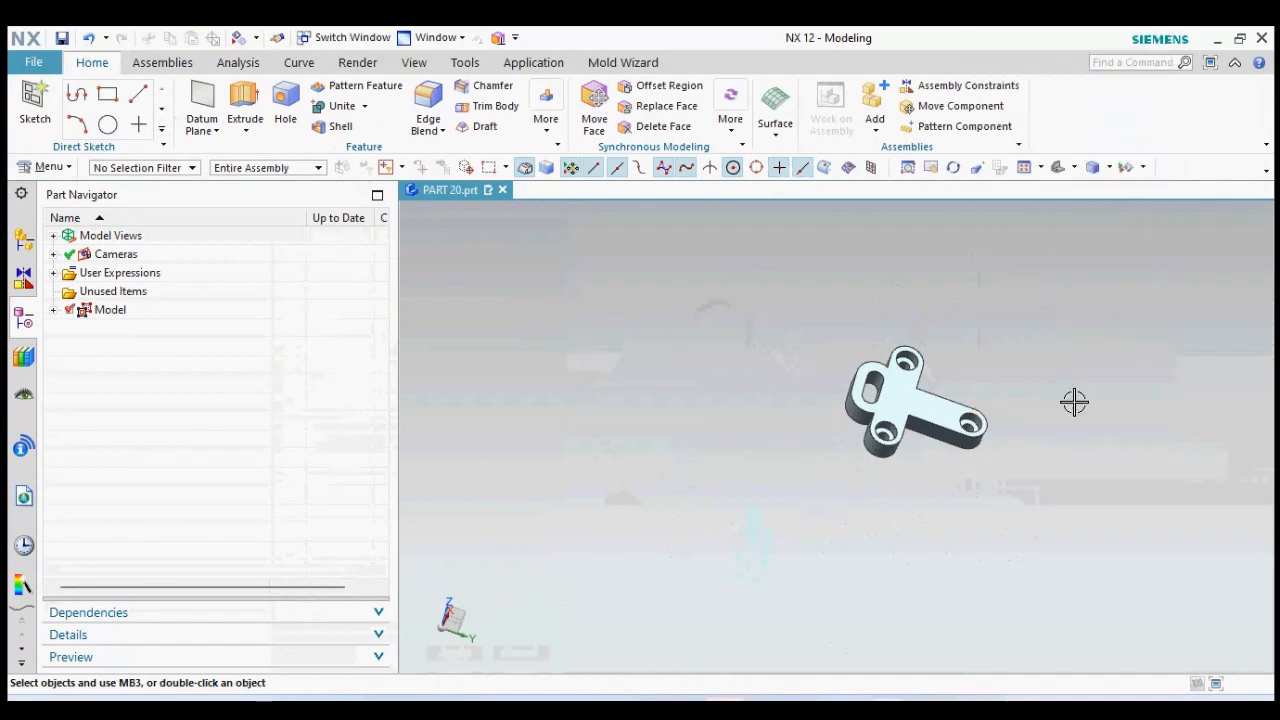
middle_drag(1074, 400, 1056, 421)
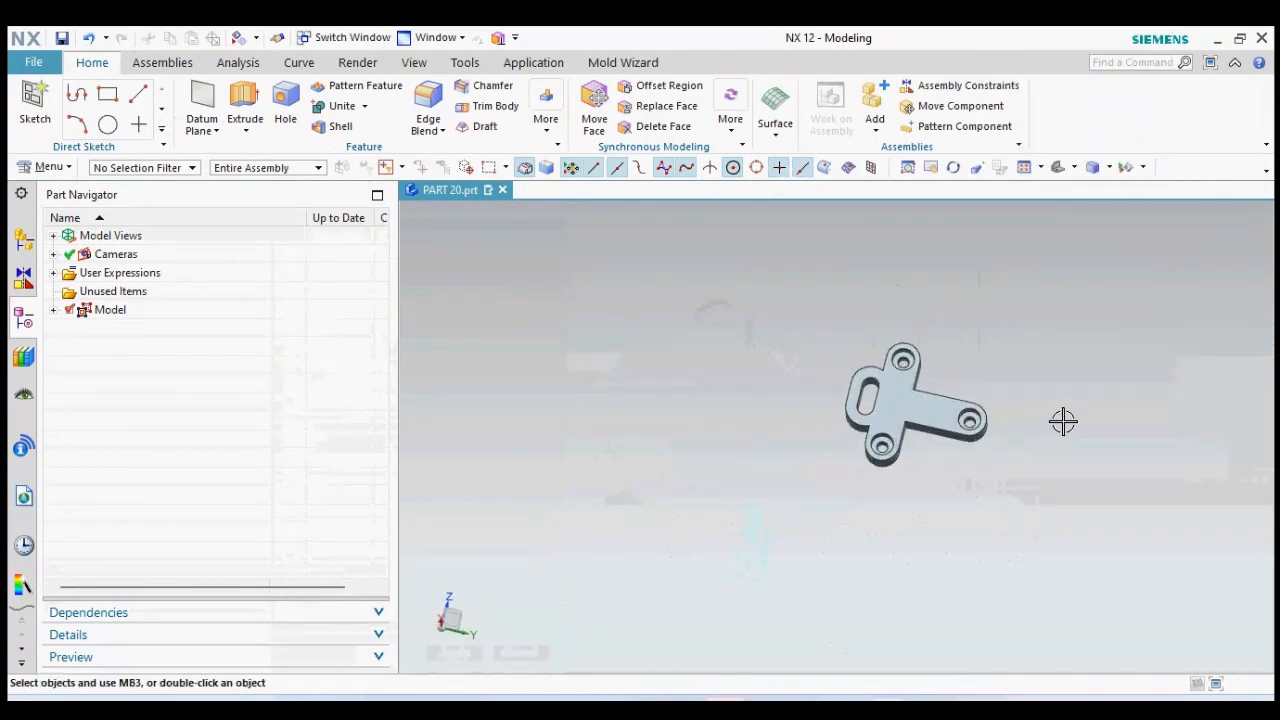
- Change the plate body's display colour to a vibrant teal green
key(ctrl+j)
click(915, 405)
click(437, 654)
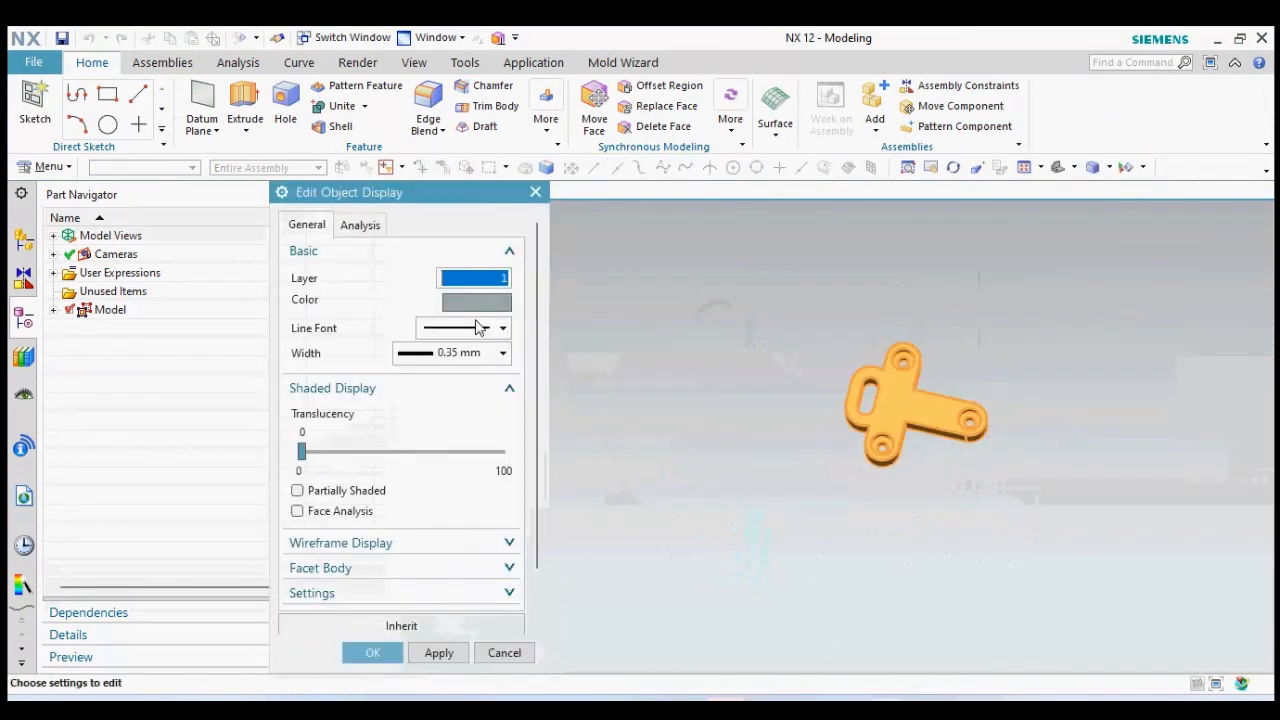
click(476, 301)
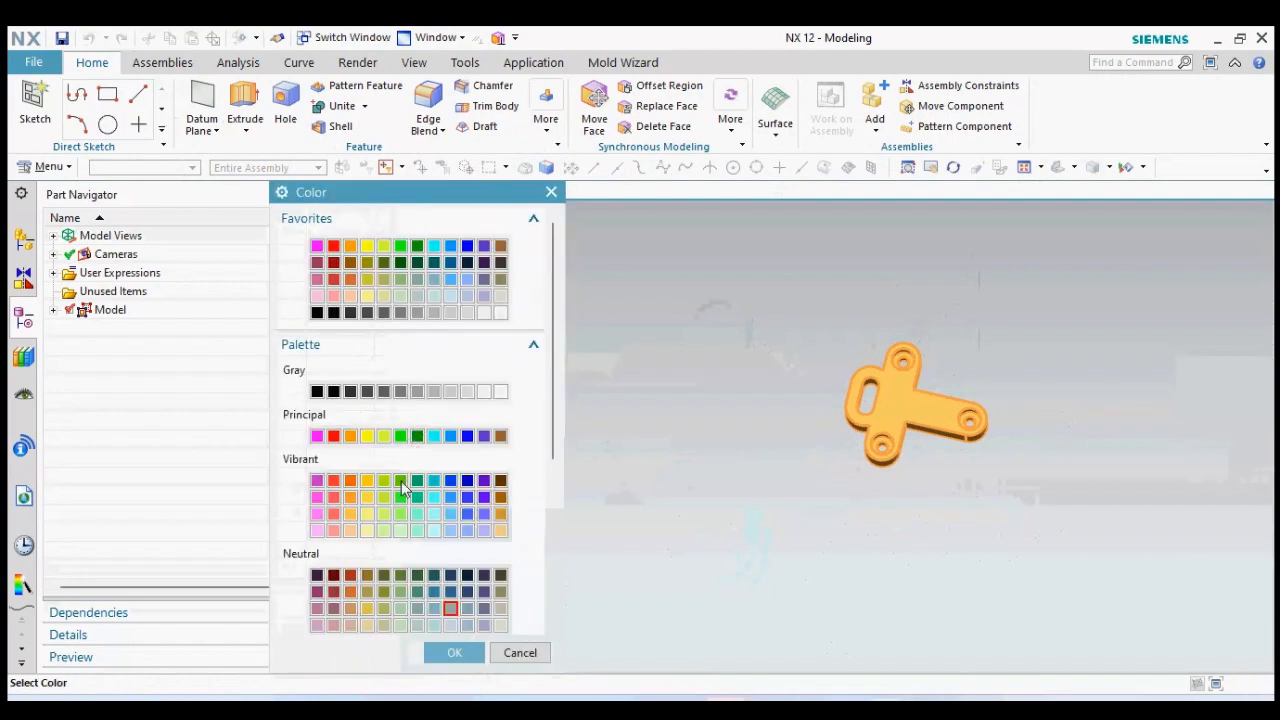
click(453, 653)
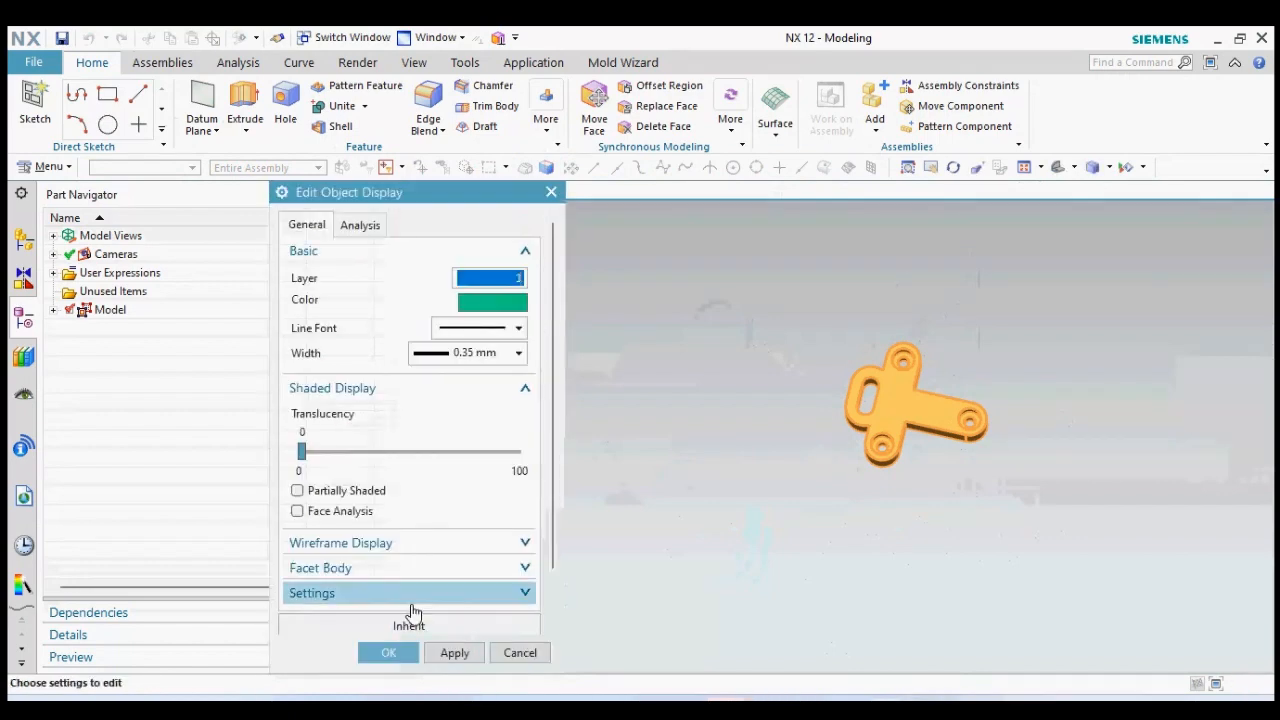
click(389, 651)
- Inspect the coloured plate from several sides and examine its stepped holes with a one-plane section along Z
middle_drag(1183, 500, 1083, 317)
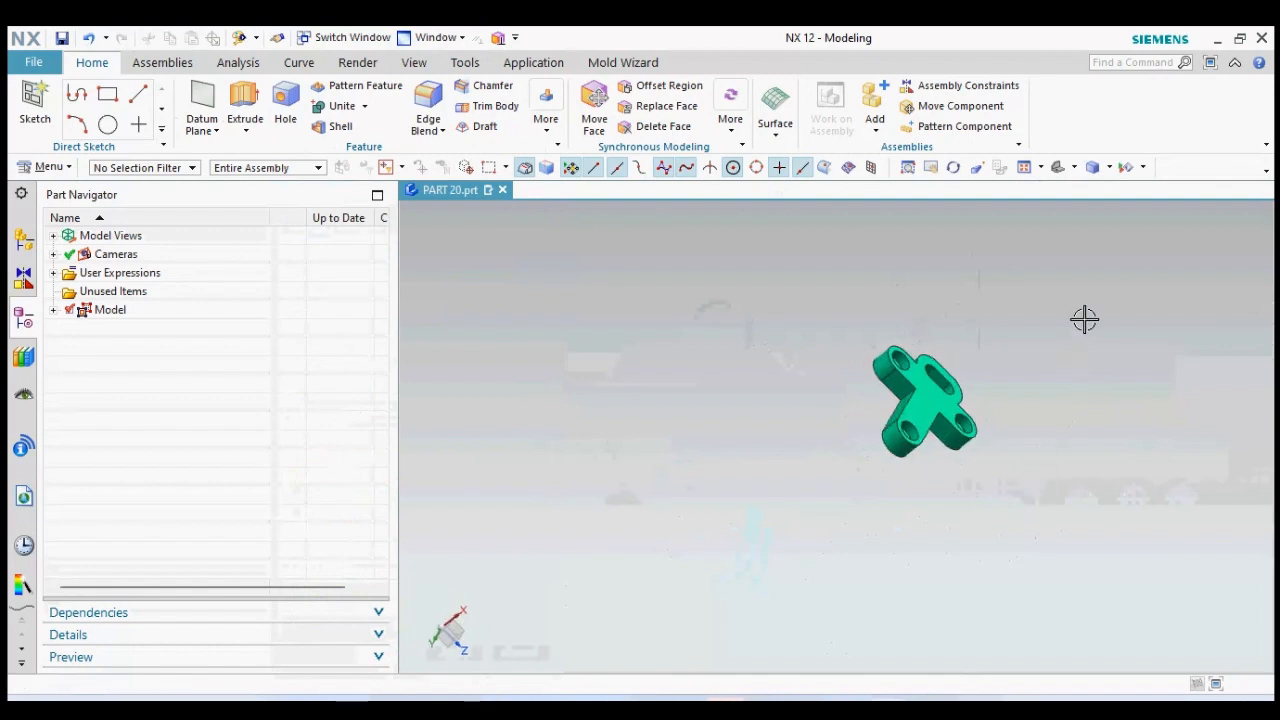
right_click(1066, 320)
click(1100, 337)
middle_drag(1085, 399, 567, 392)
middle_drag(1097, 386, 1079, 352)
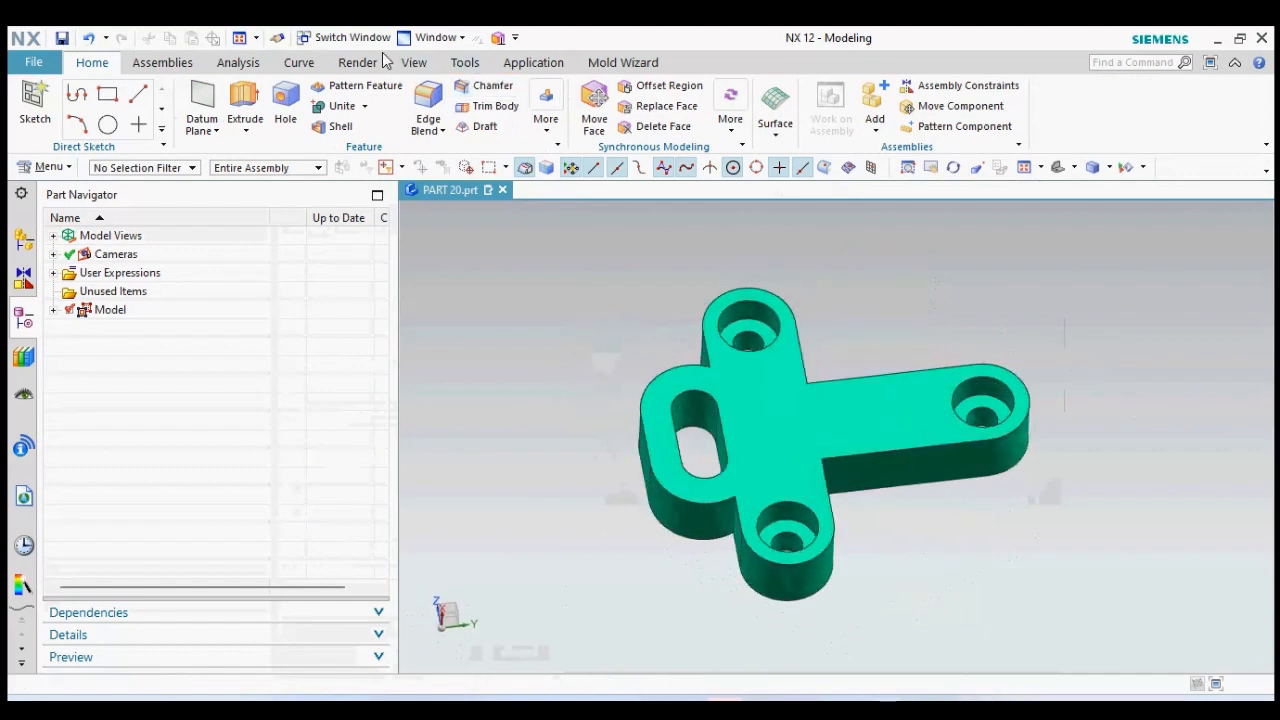
click(415, 63)
middle_drag(940, 569, 944, 524)
click(537, 652)
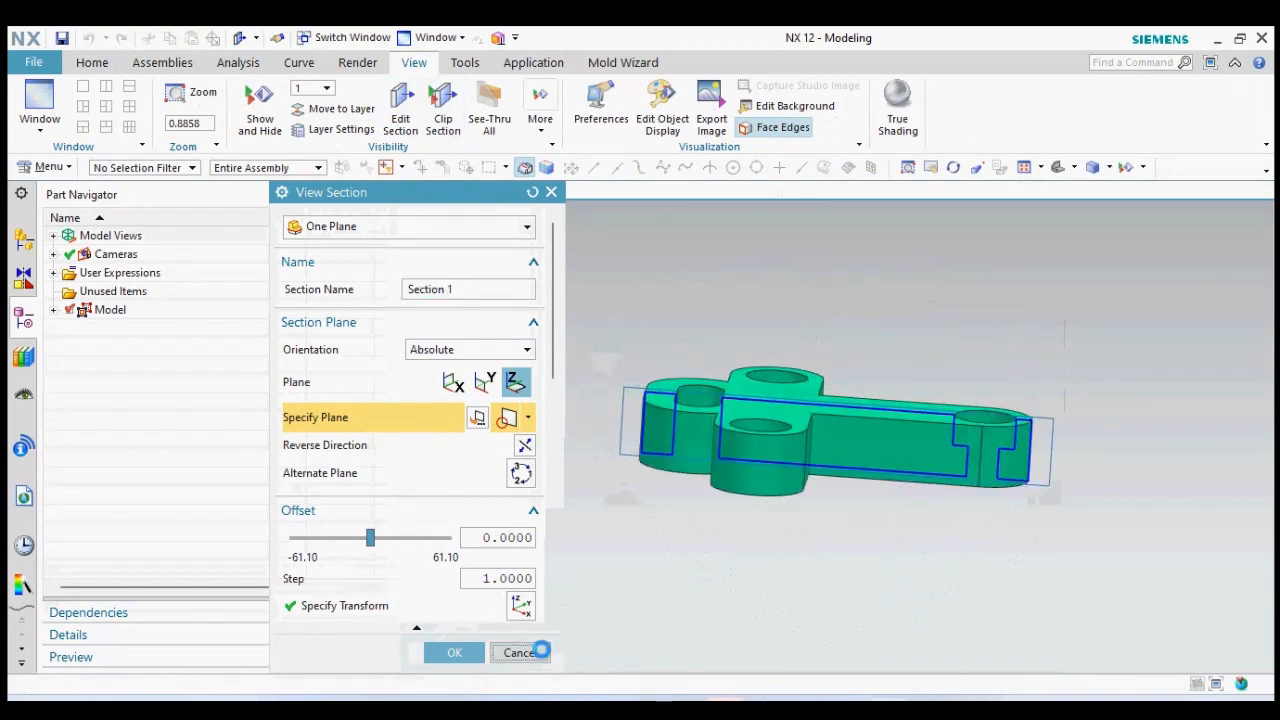
middle_drag(945, 390, 1051, 463)
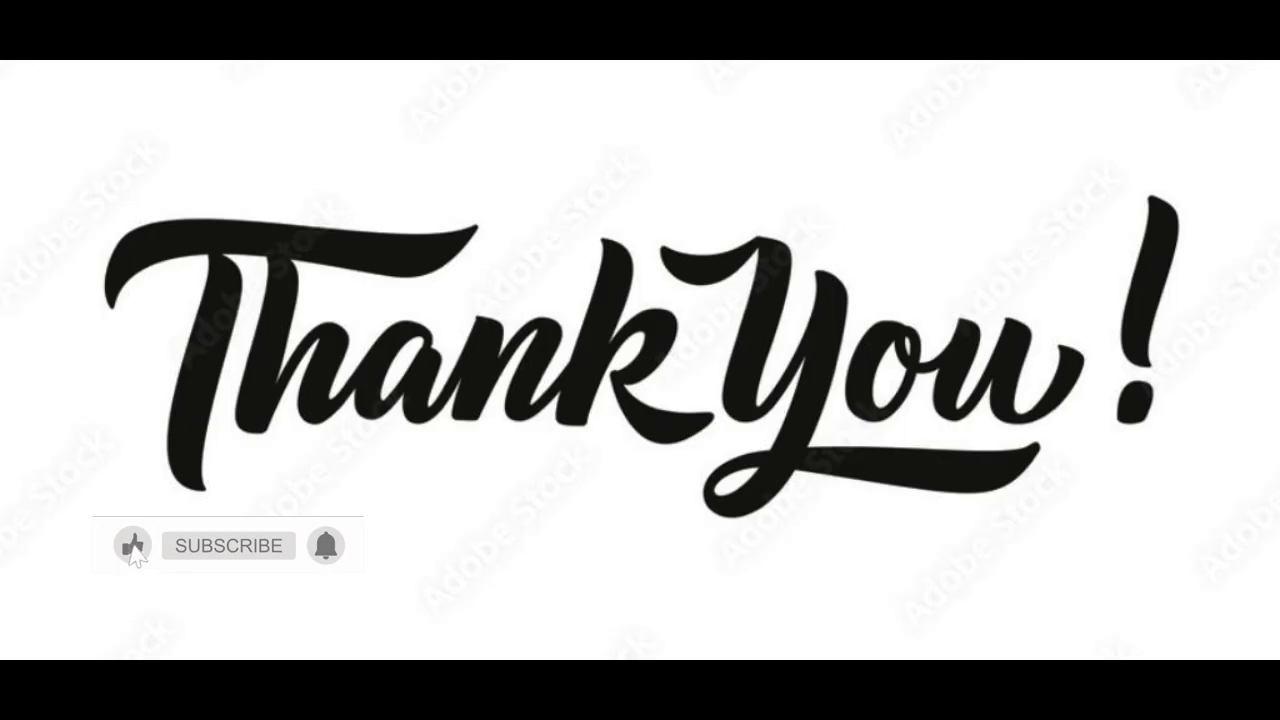